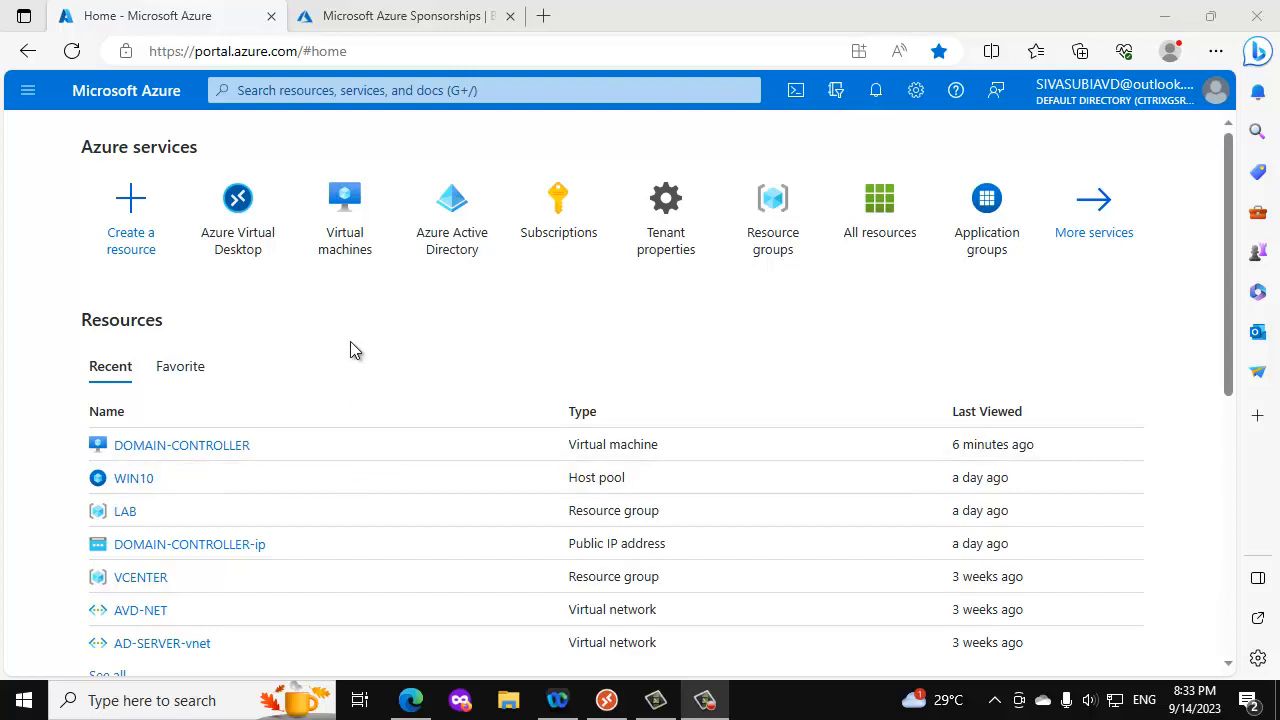
left_click(237, 198)
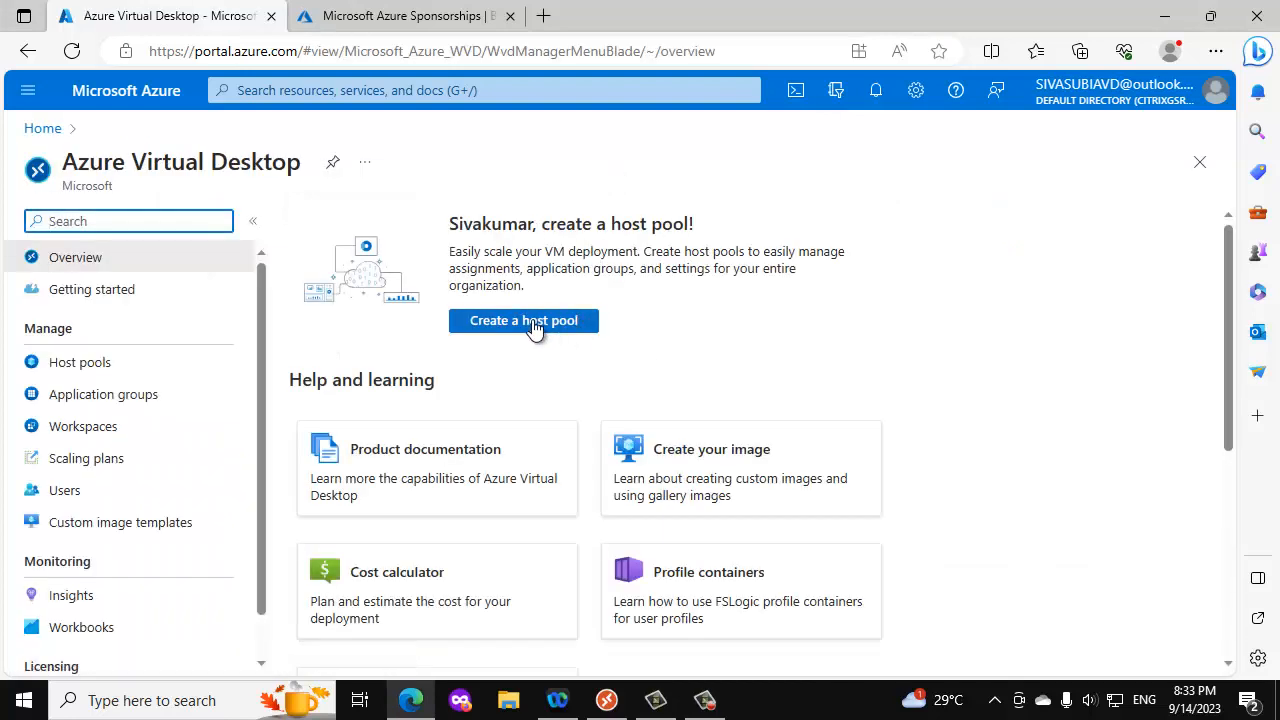
left_click(530, 322)
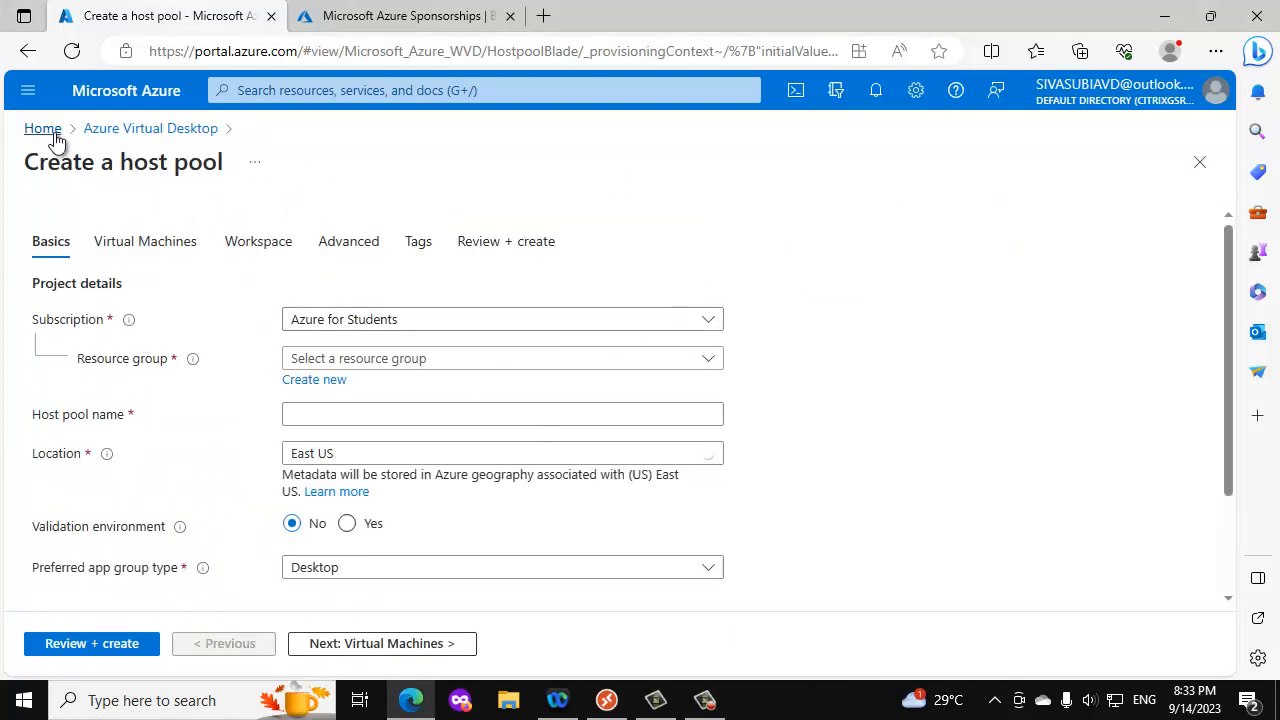
left_click(48, 130)
- Open the host pools list of Azure Virtual Desktop and start creating a new host pool
left_click(258, 224)
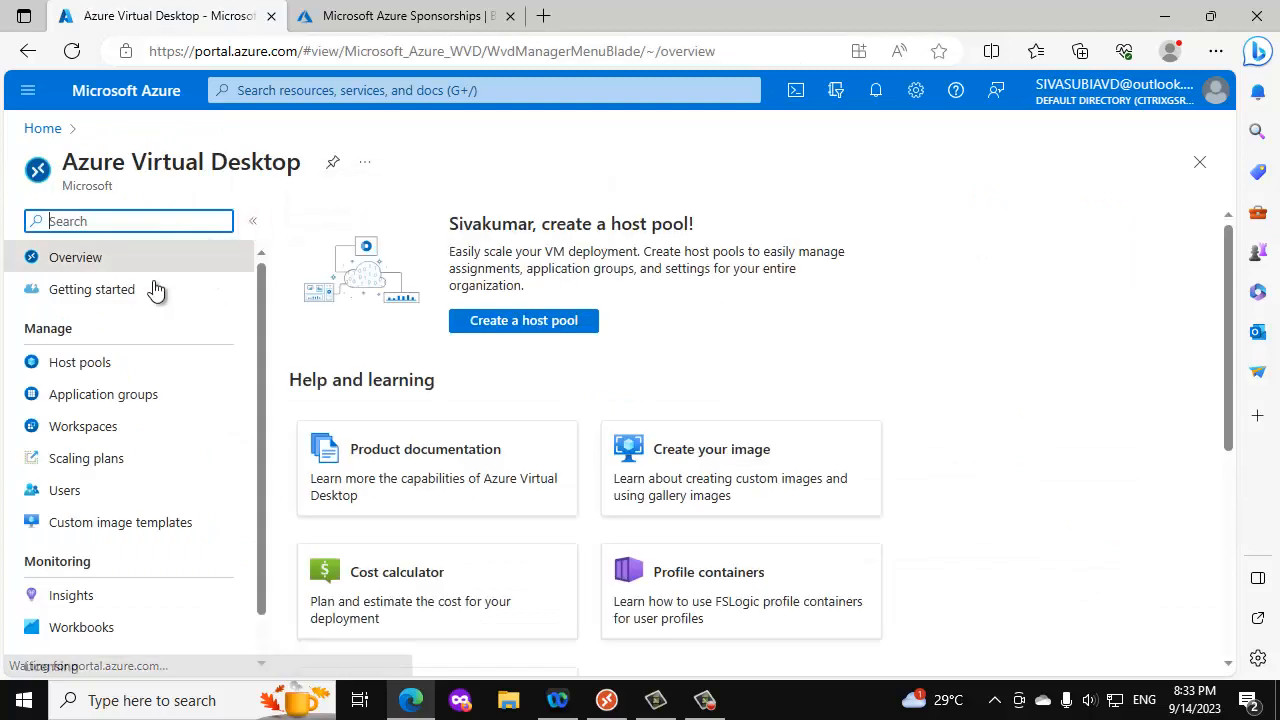
left_click(100, 365)
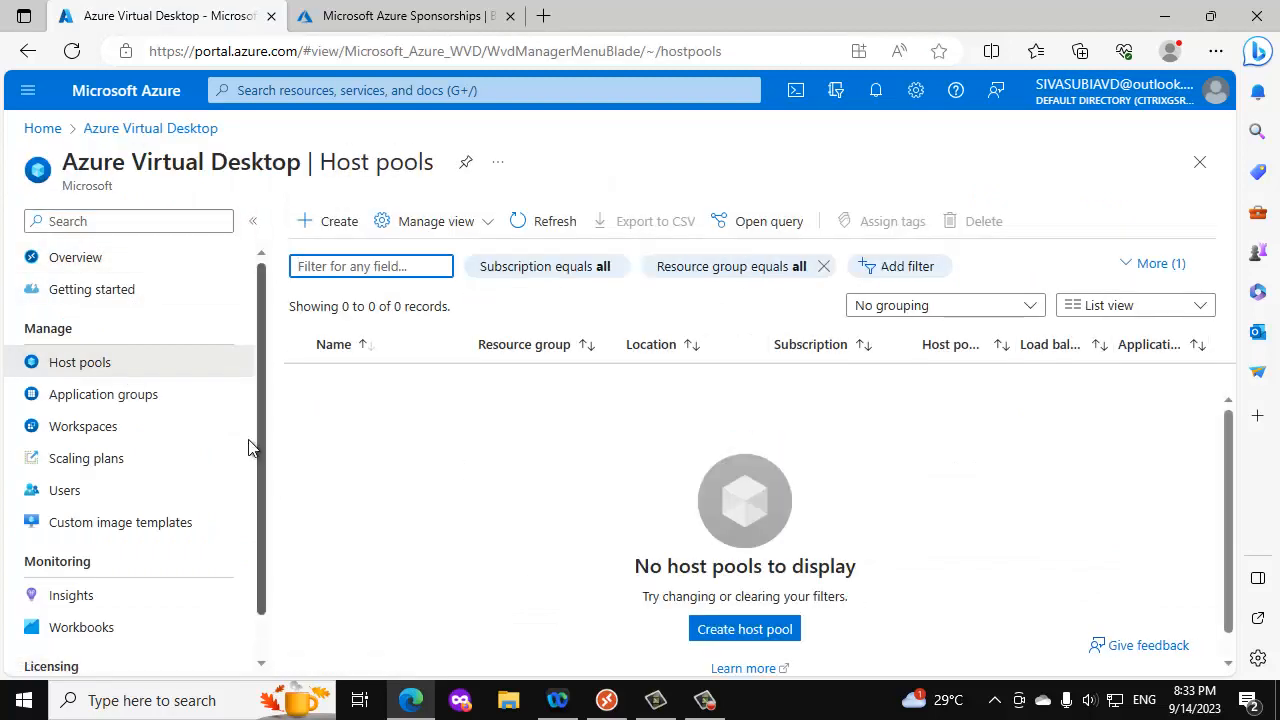
left_click(334, 228)
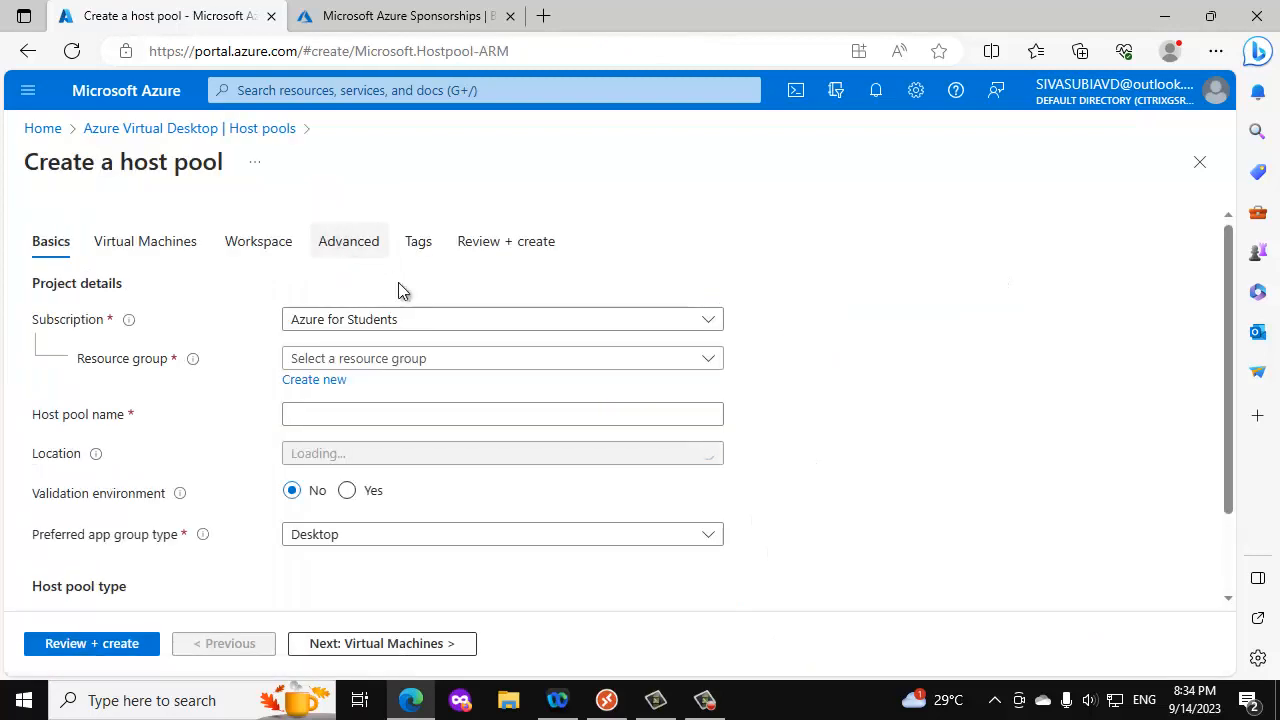
- Keep the Azure for Students subscription and select LAB as the host pool's resource group
left_click(373, 331)
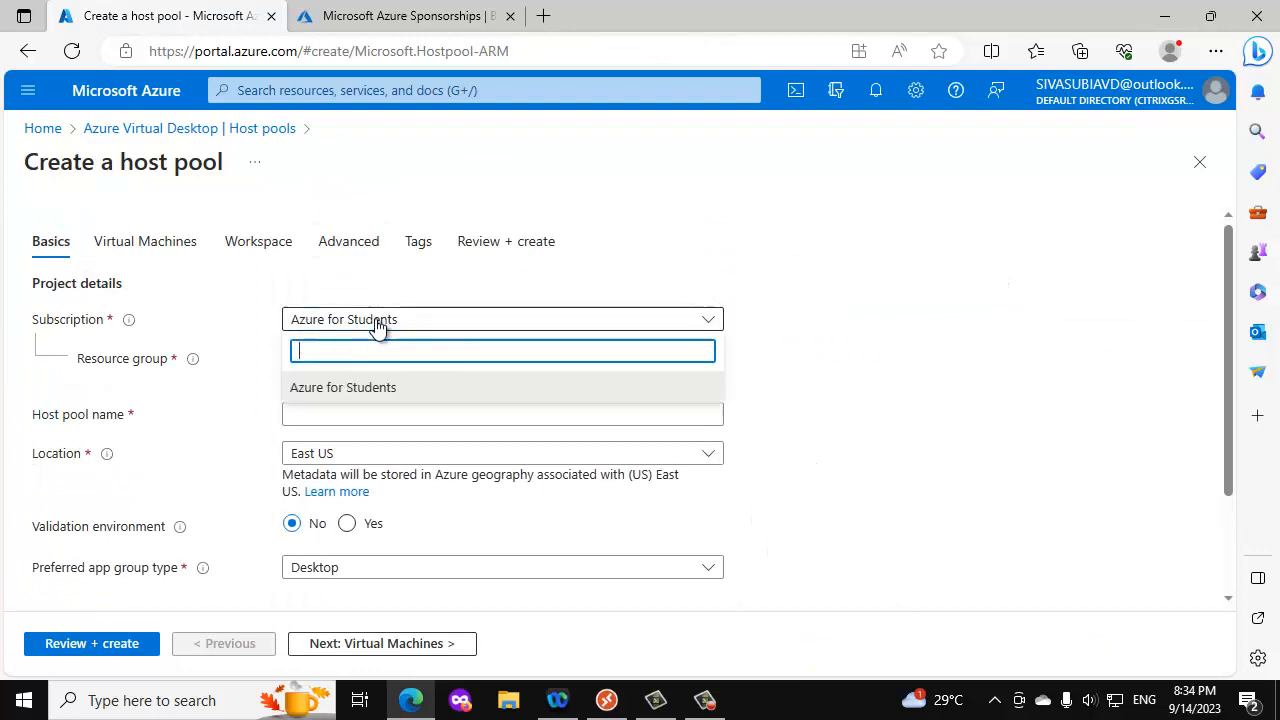
left_click(221, 371)
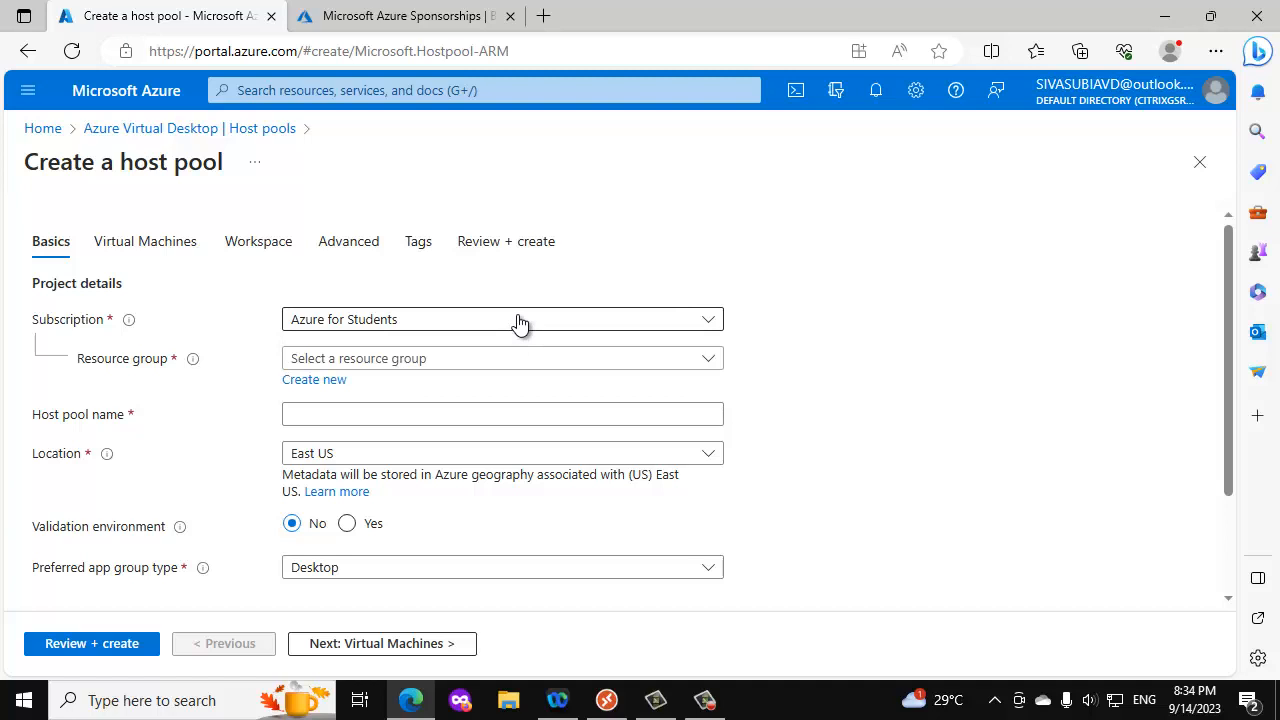
left_click(358, 360)
left_click(309, 426)
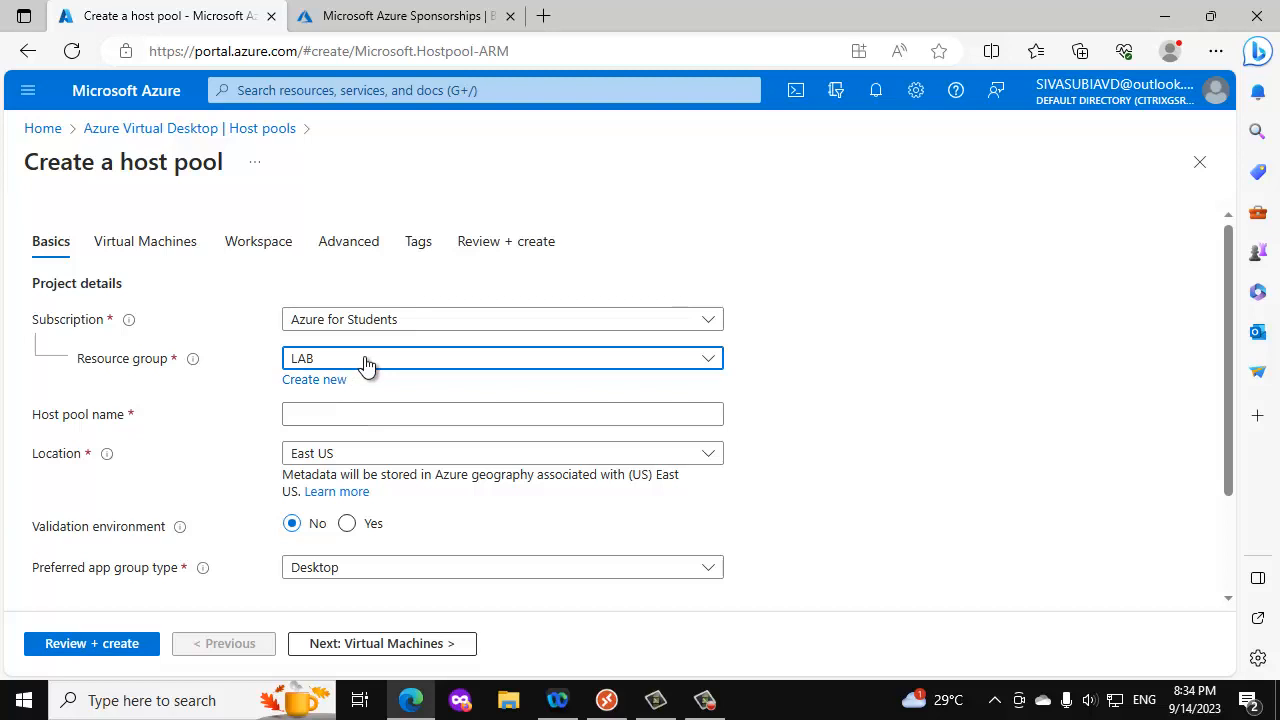
- Name the host pool WIN10HOSTPOOL and set its location to Central India
left_click(334, 414)
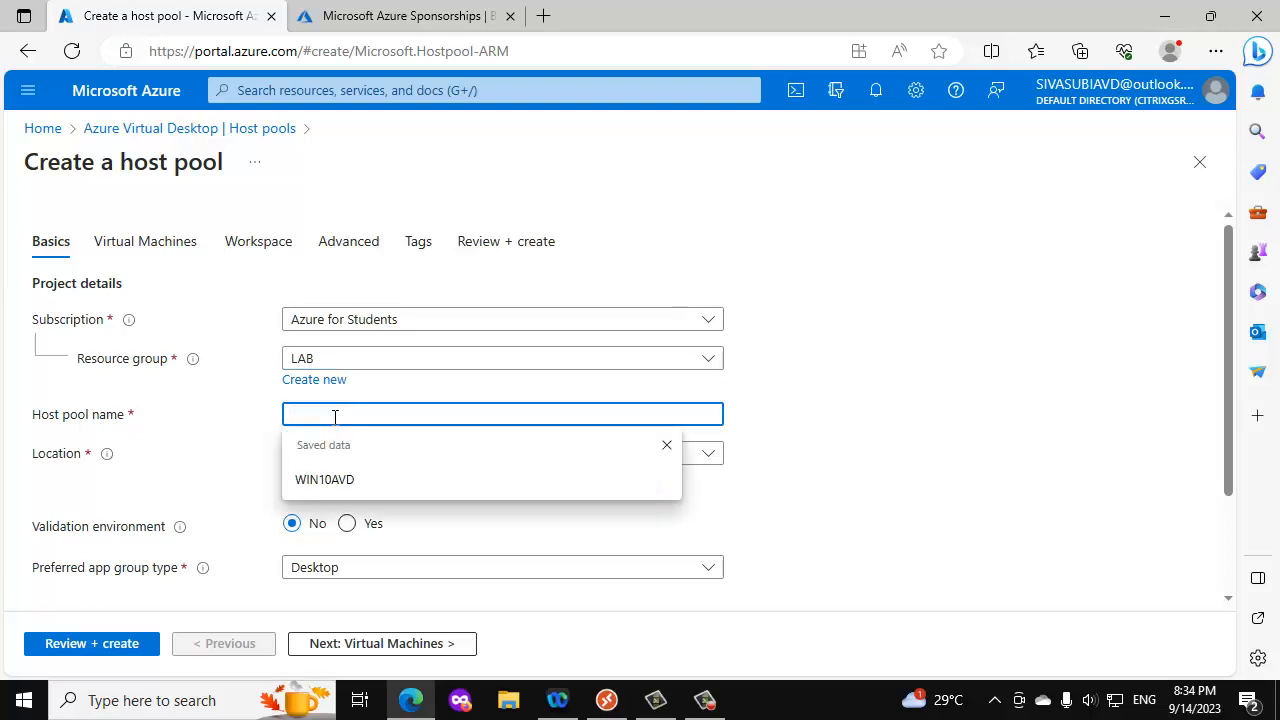
type("WIN10AVD")
key("BackSpace")
key("BackSpace")
key("BackSpace")
key("BackSpace")
key("BackSpace")
type("10AVD")
key("BackSpace")
key("BackSpace")
key("BackSpace")
type("HOSTPOOL")
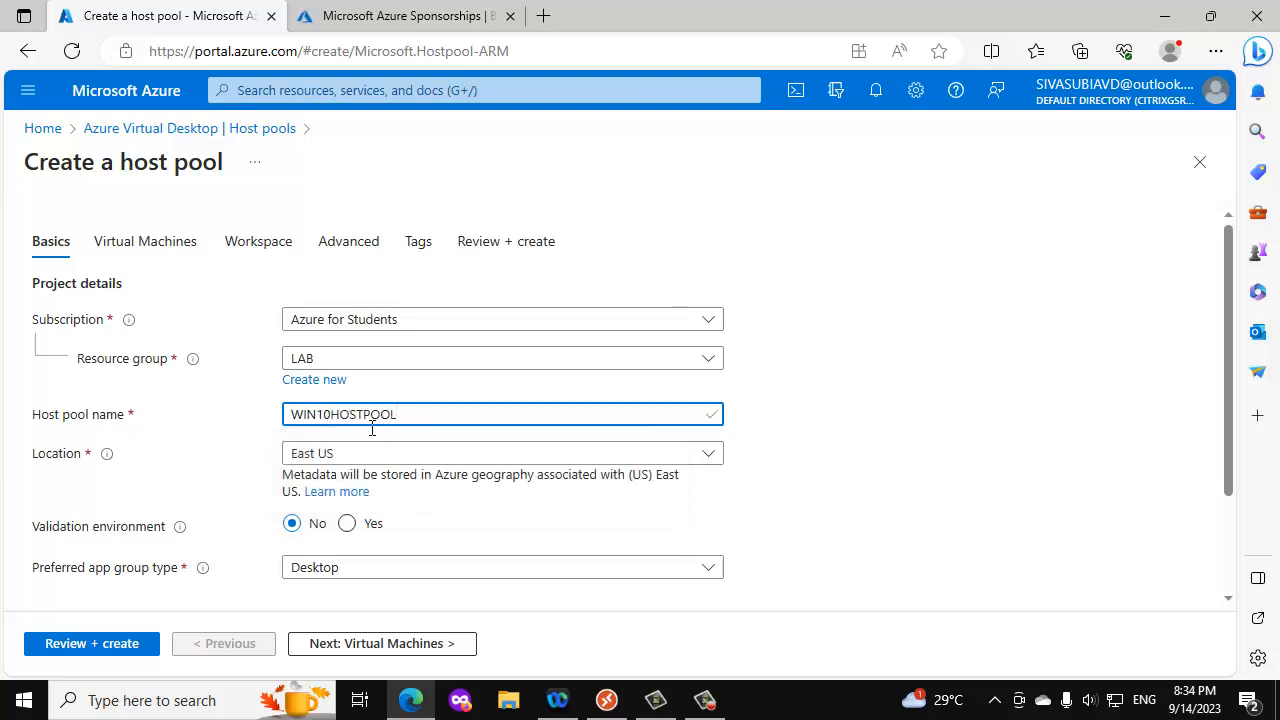
left_click(346, 450)
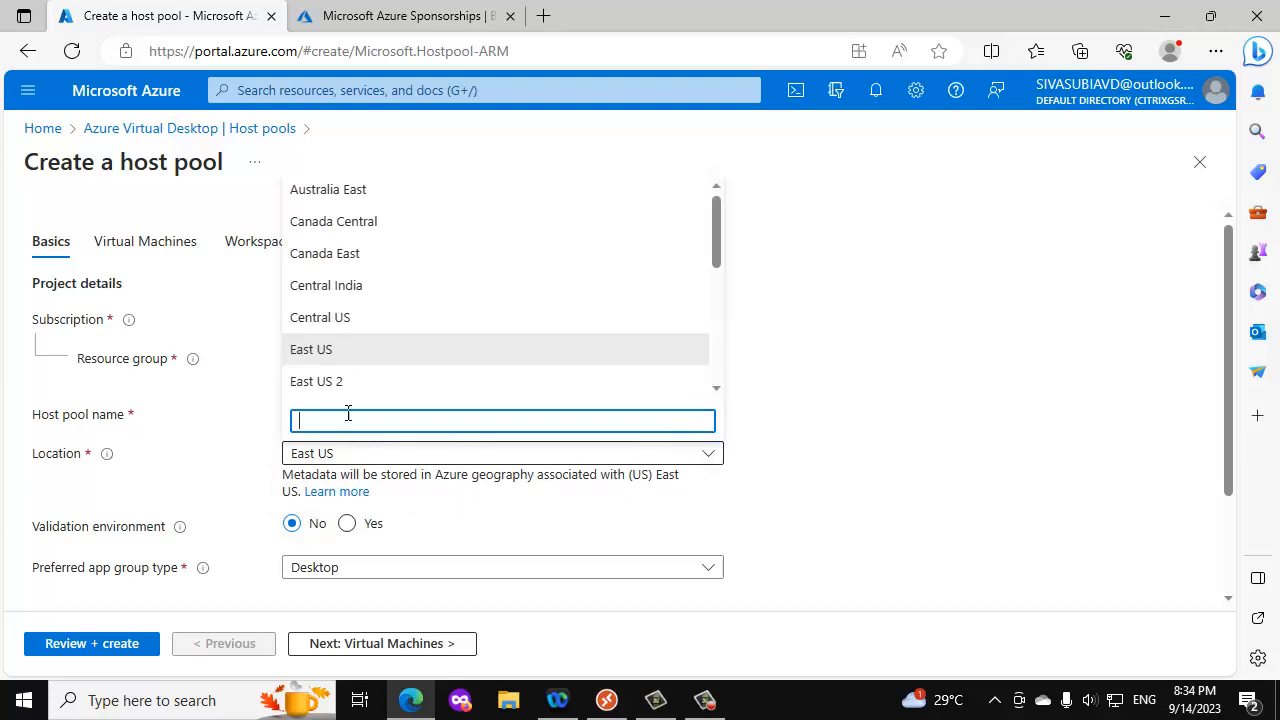
left_click(348, 285)
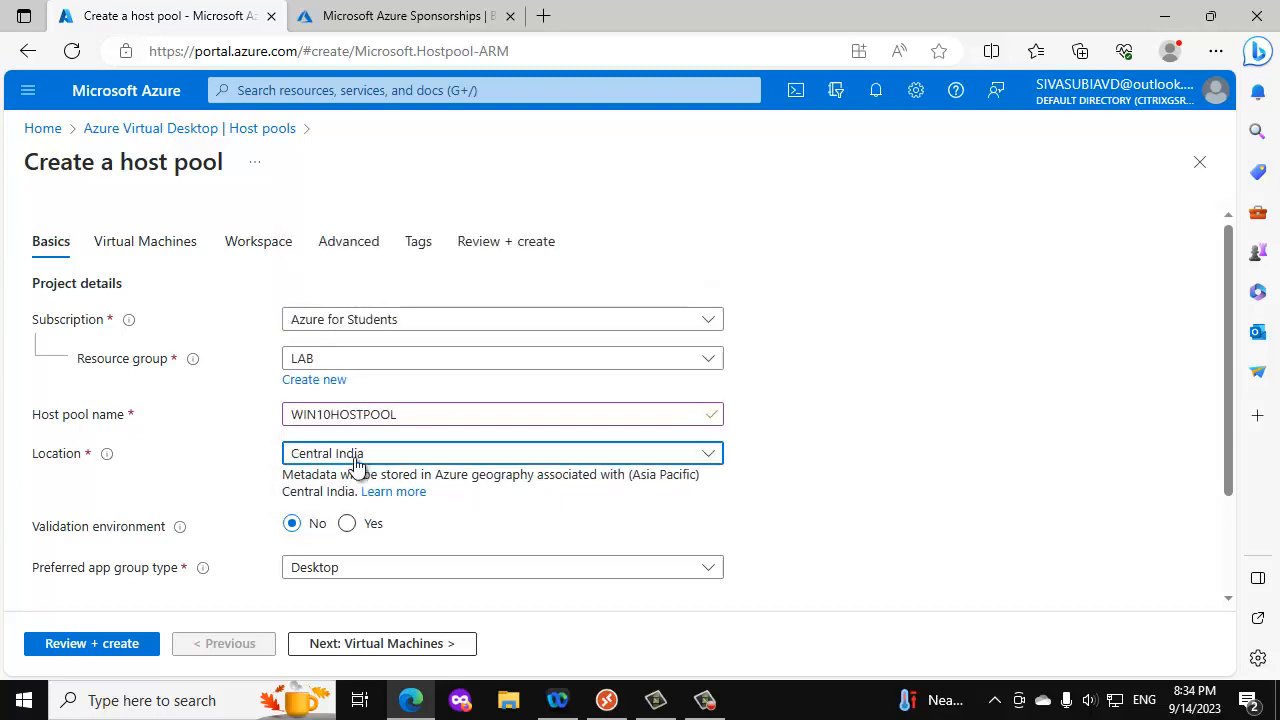
- Switch the preferred app group type to RemoteApp and back to Desktop
scroll(197, 450, "down", 1)
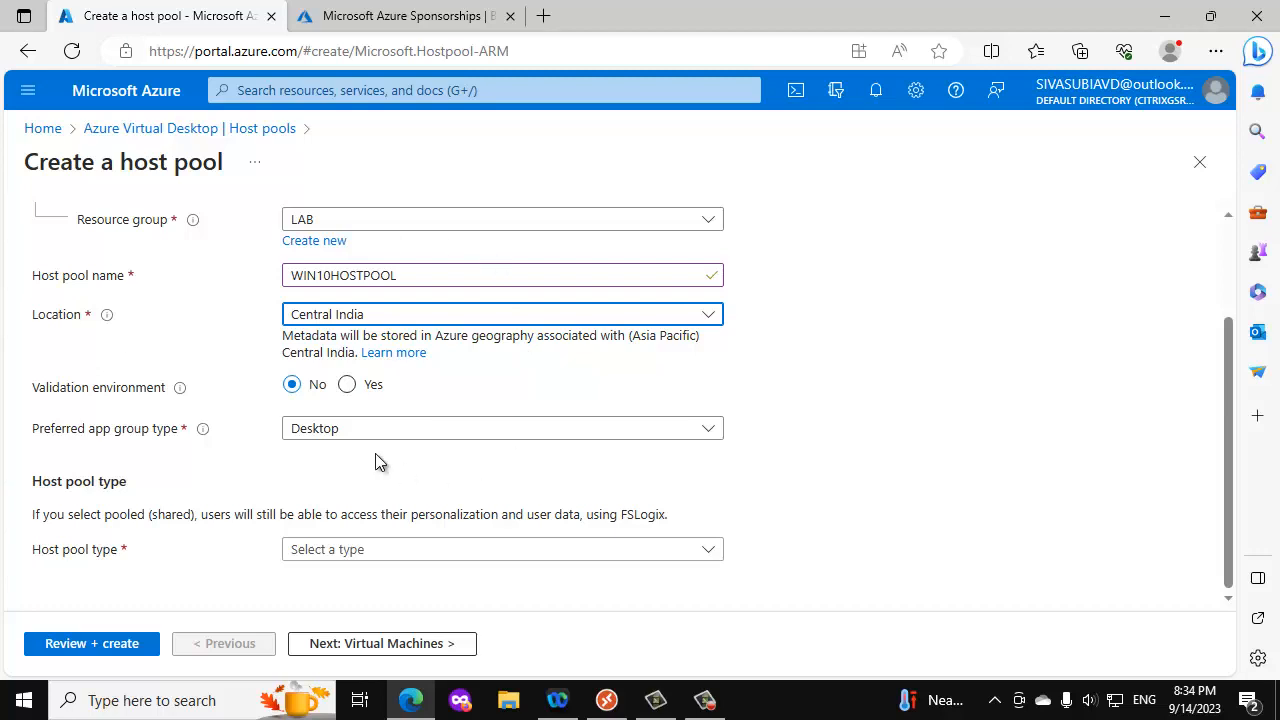
left_click(474, 434)
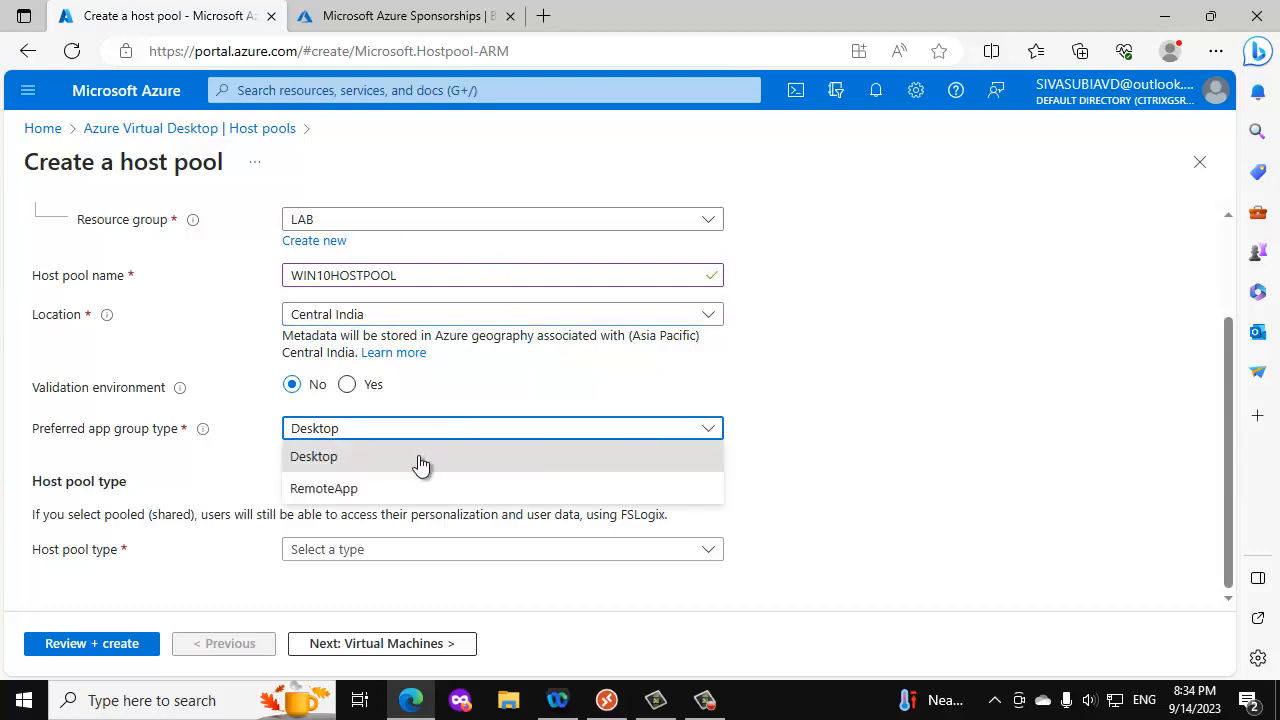
left_click(352, 490)
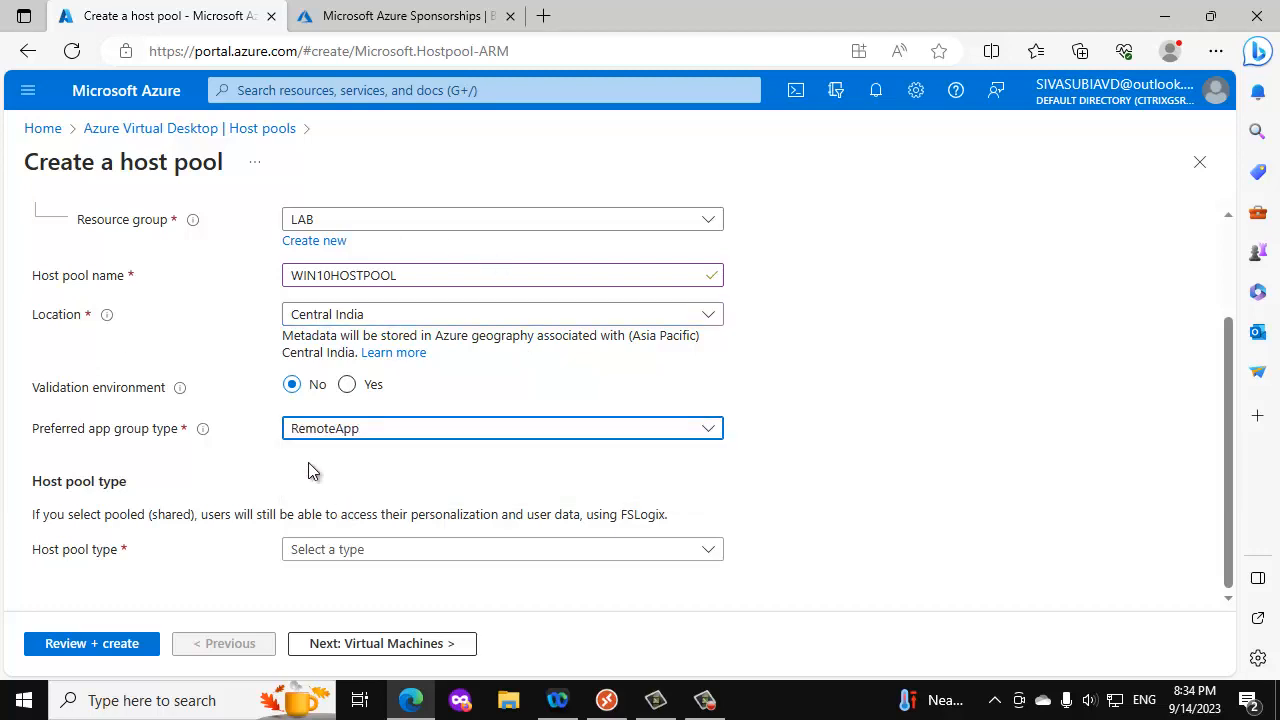
left_click(388, 432)
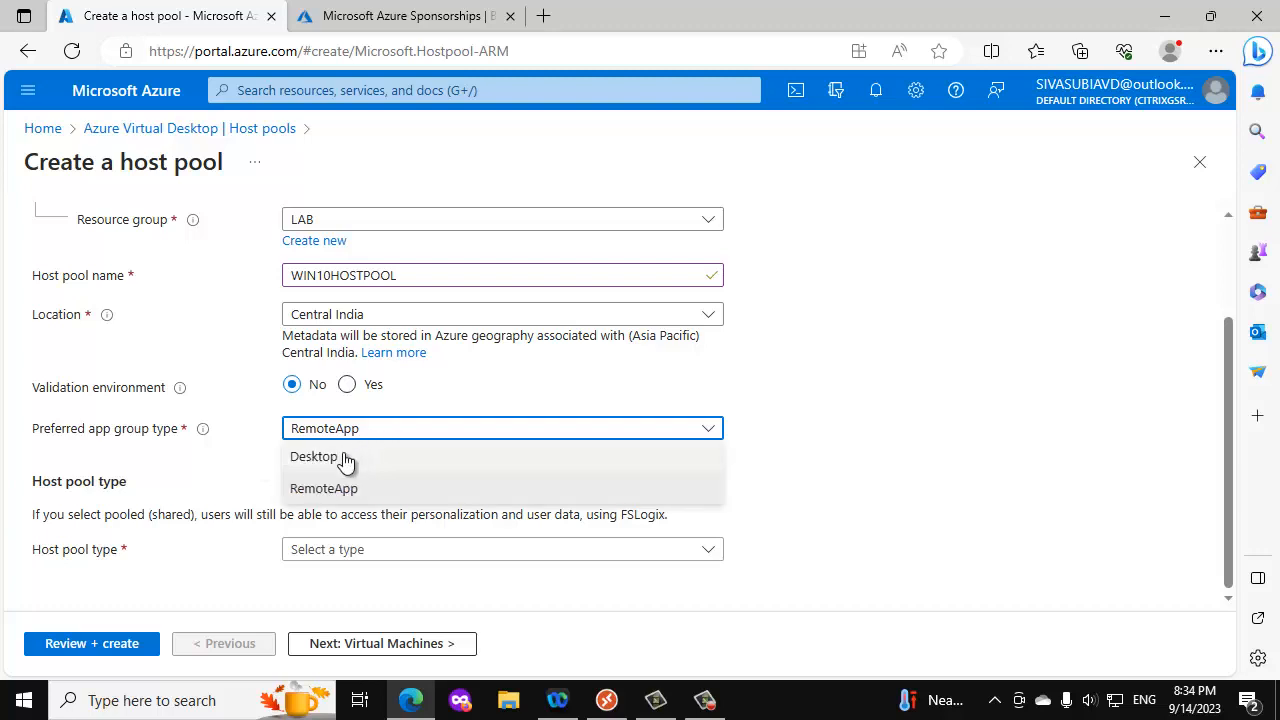
left_click(344, 456)
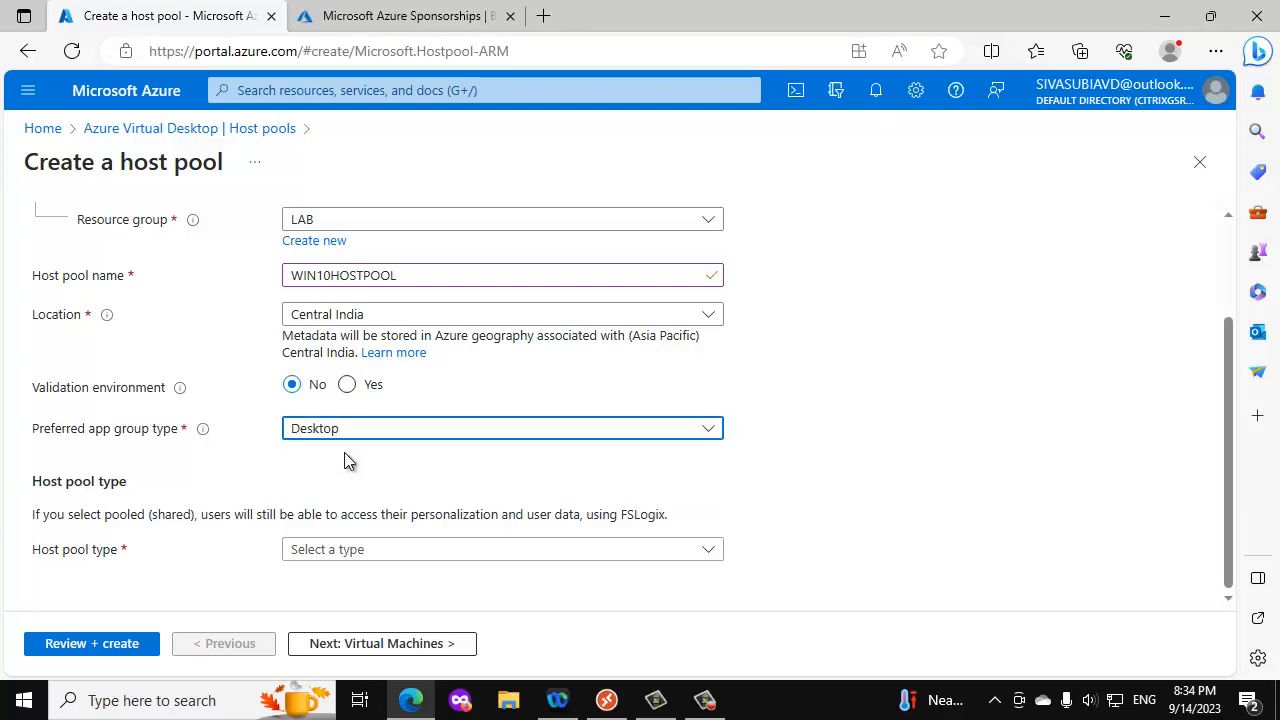
- Set the host pool type to Pooled and proceed to the virtual machine settings
left_click(338, 556)
left_click(316, 610)
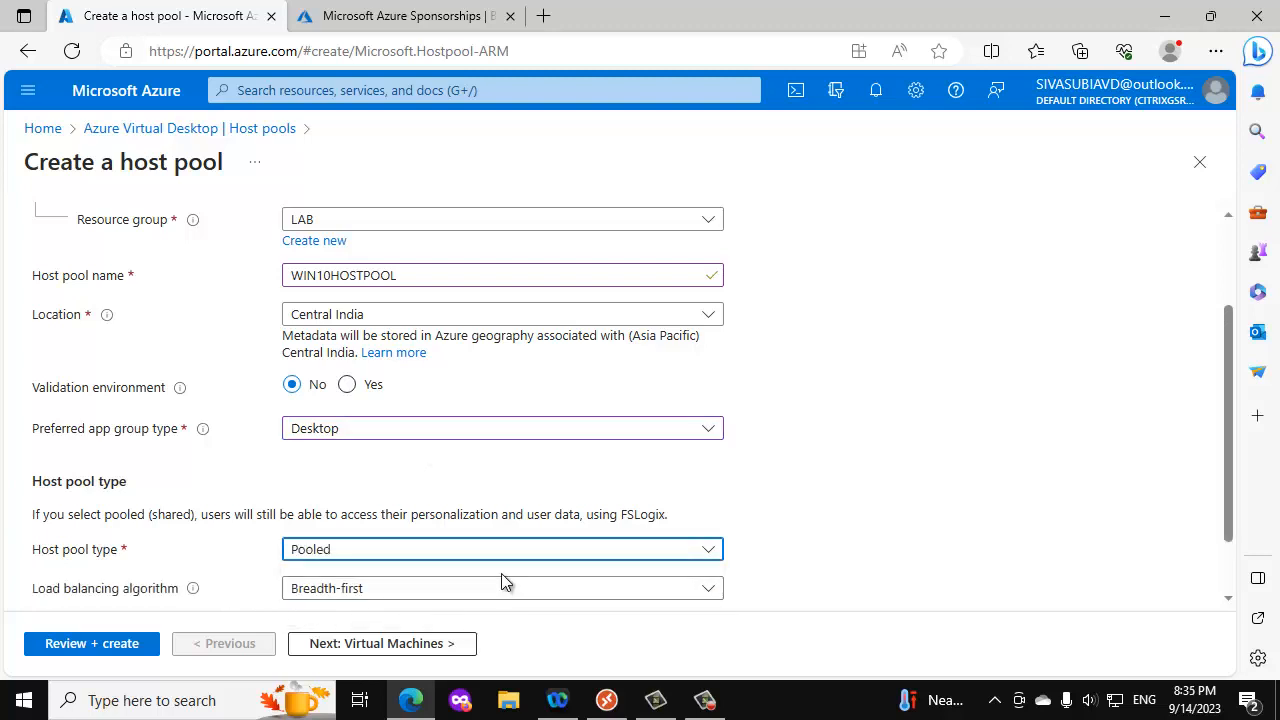
scroll(503, 583, "down", 1)
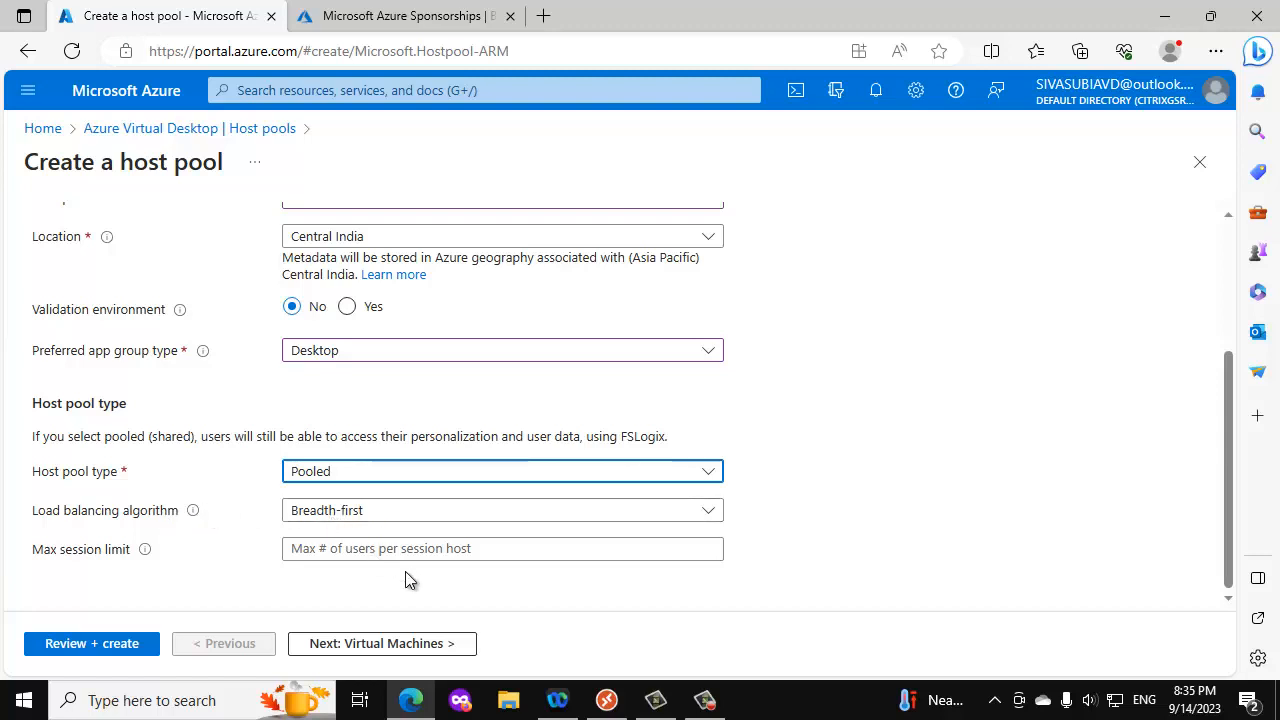
left_click(389, 645)
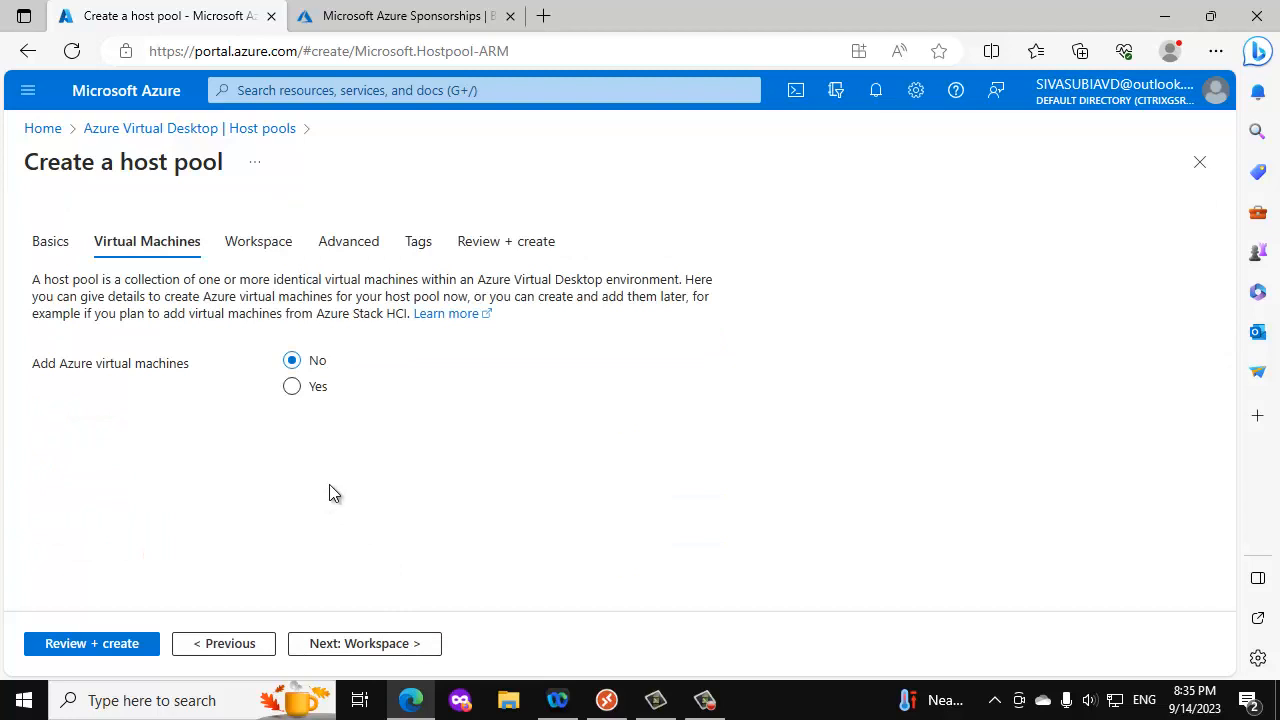
- Choose to add Azure virtual machines and set the session host name prefix to WIN10AVD
left_click(291, 386)
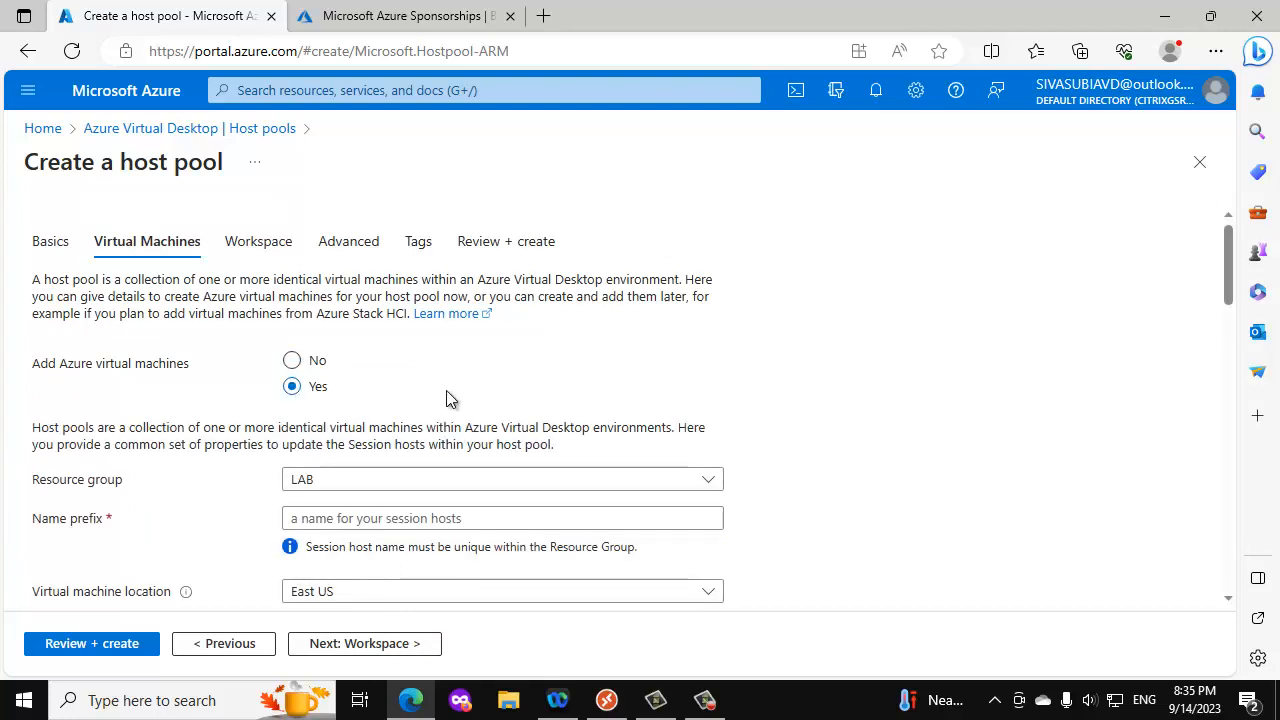
scroll(420, 385, "down", 2)
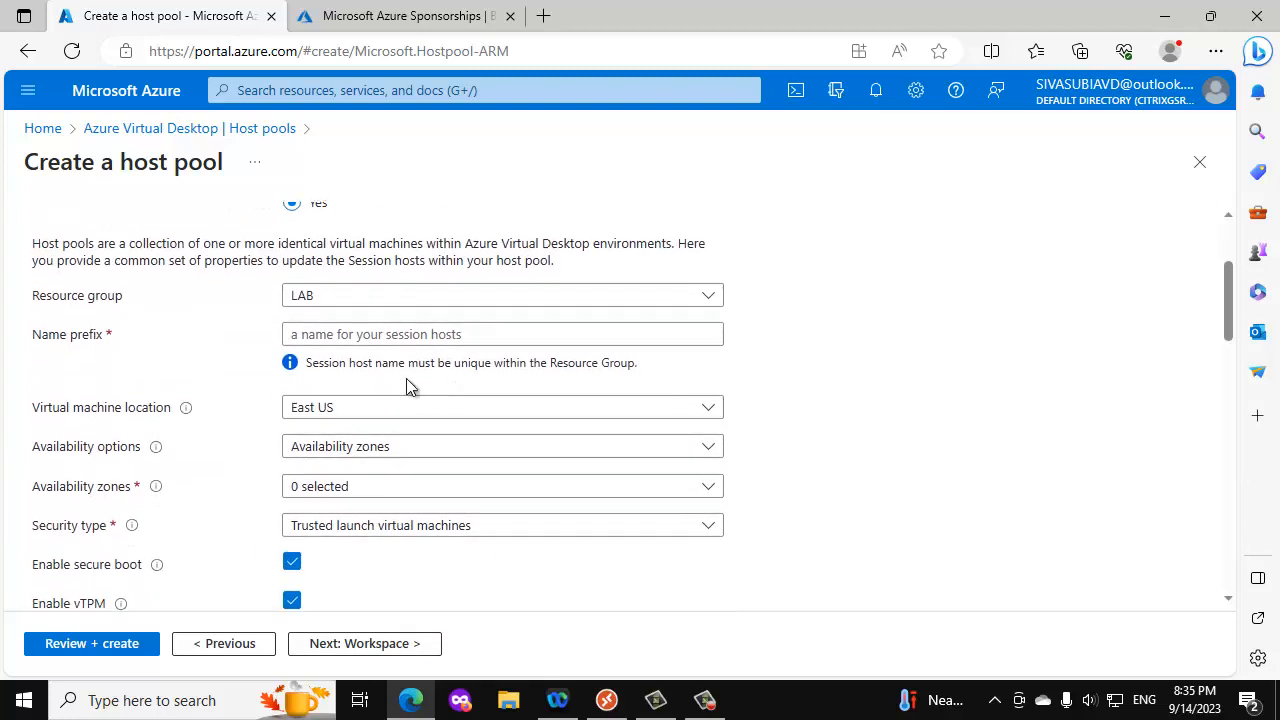
left_click(349, 336)
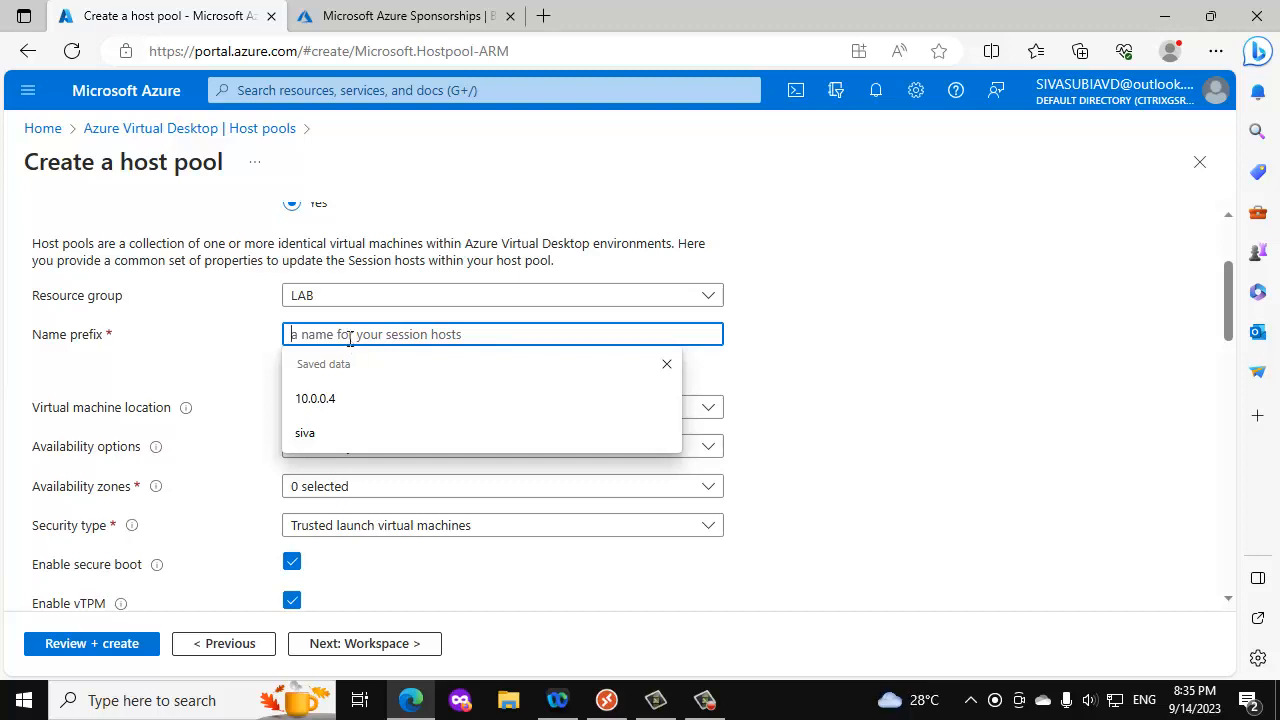
type("WIN1-")
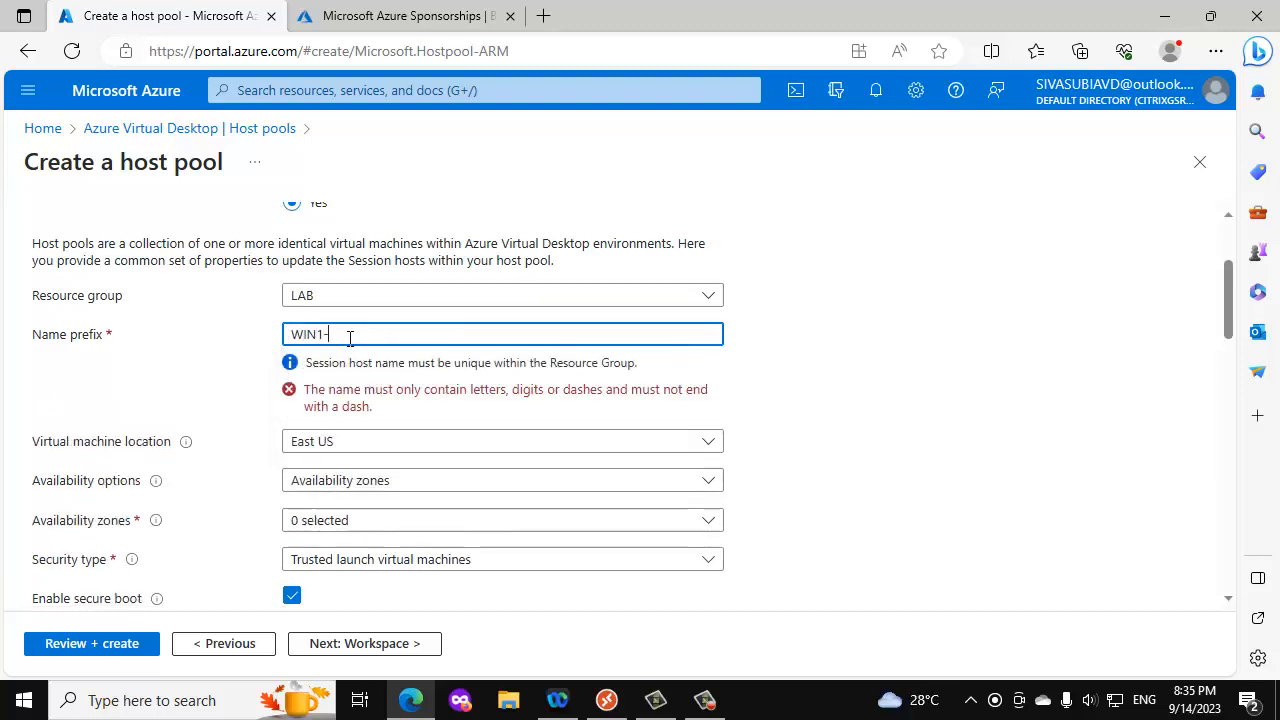
key("BackSpace")
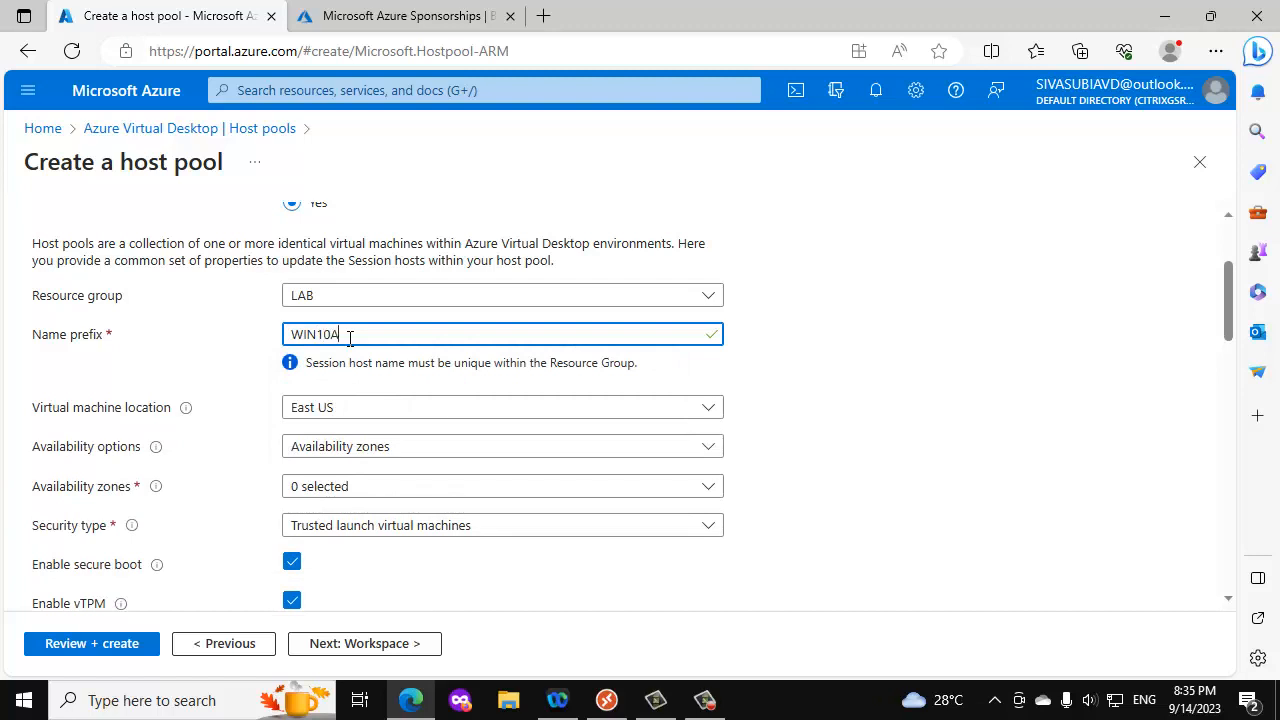
- Set the virtual machine location of the session hosts to Central India
left_click(350, 405)
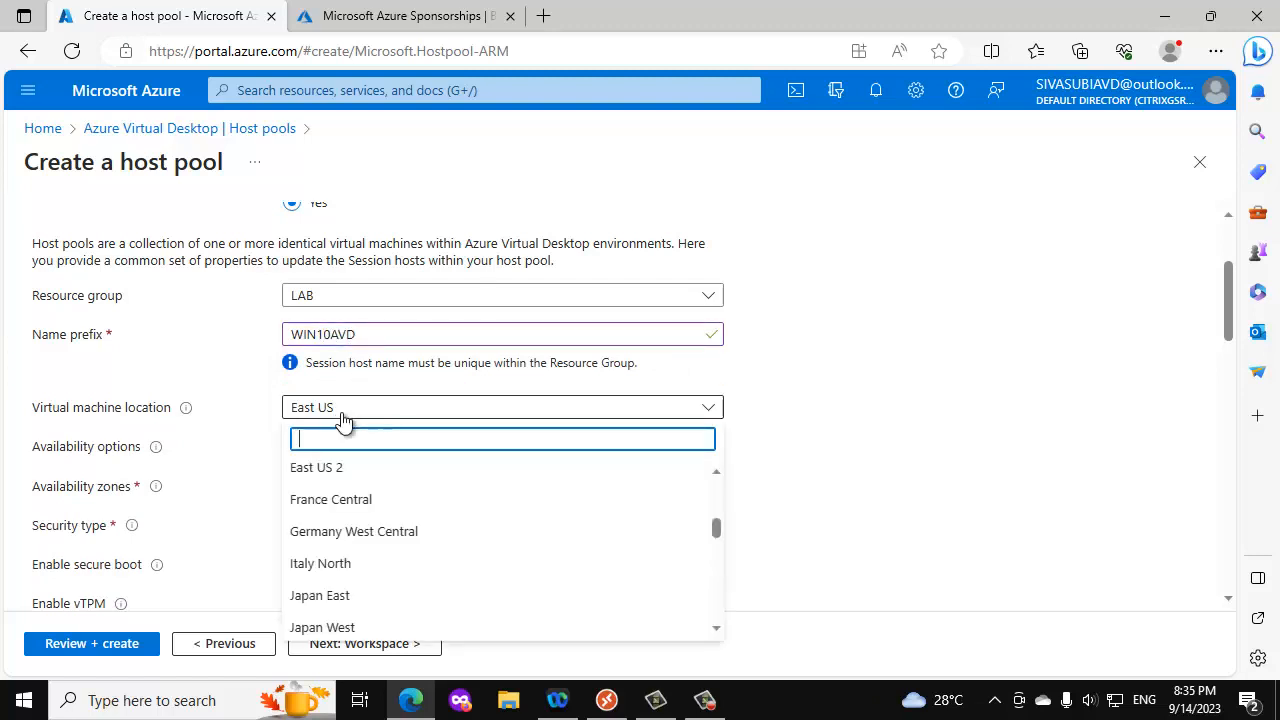
scroll(354, 503, "down", 3)
scroll(400, 556, "down", 8)
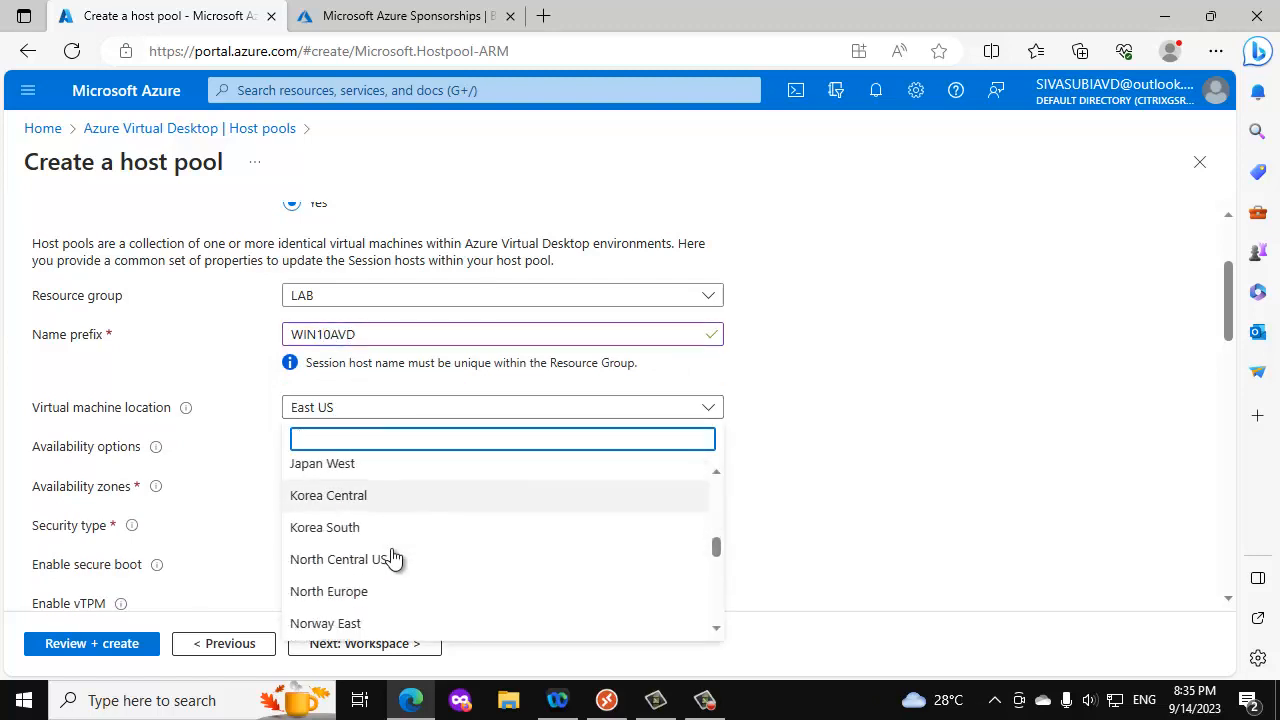
scroll(370, 572, "down", 4)
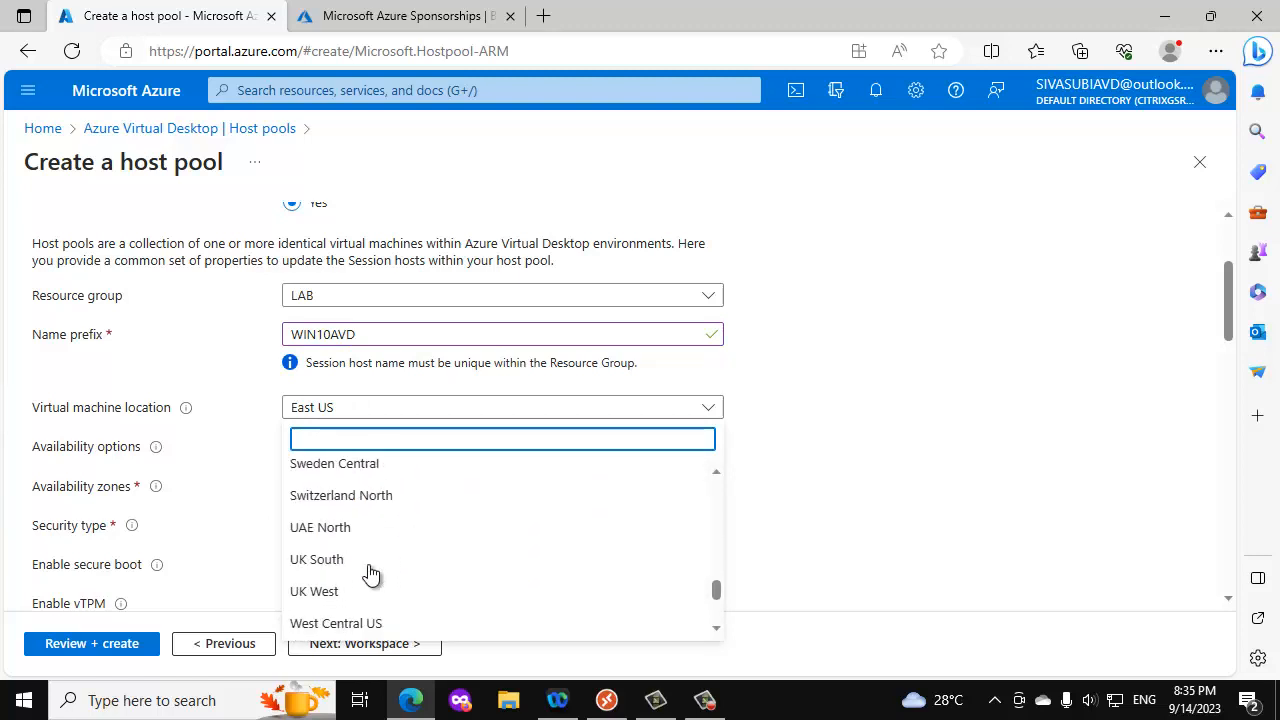
scroll(370, 572, "up", 15)
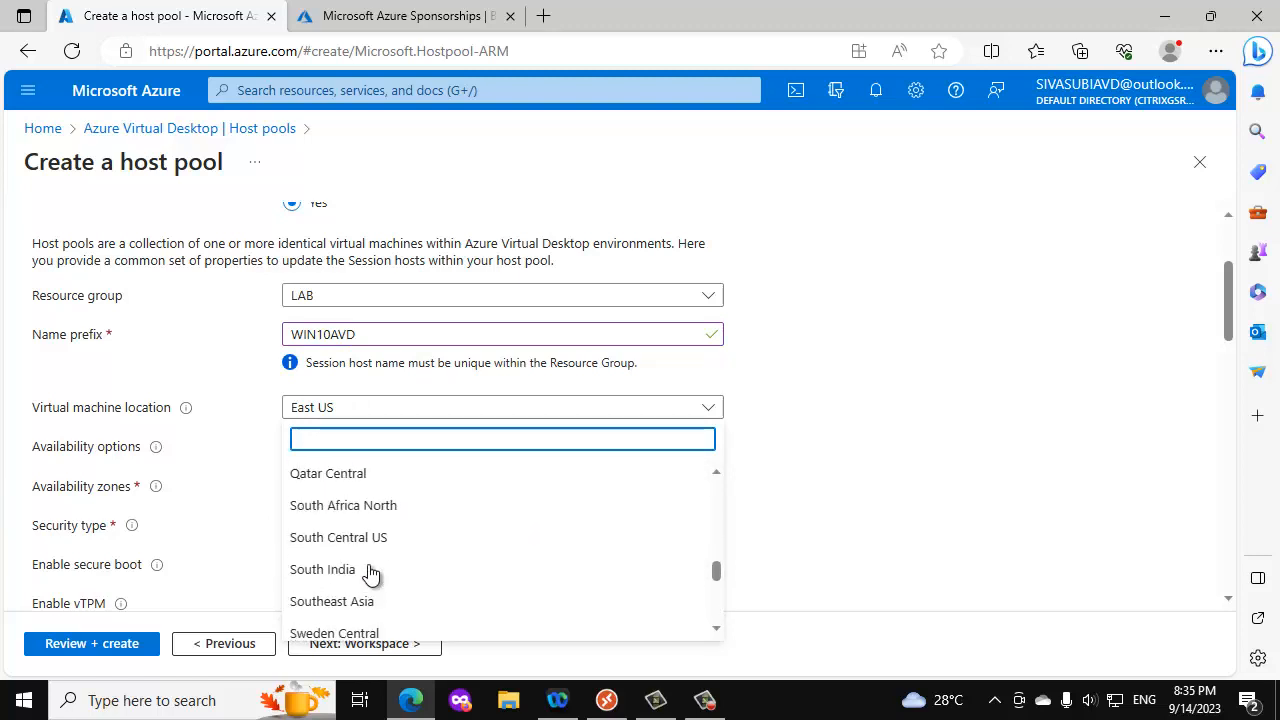
scroll(370, 572, "down", 3)
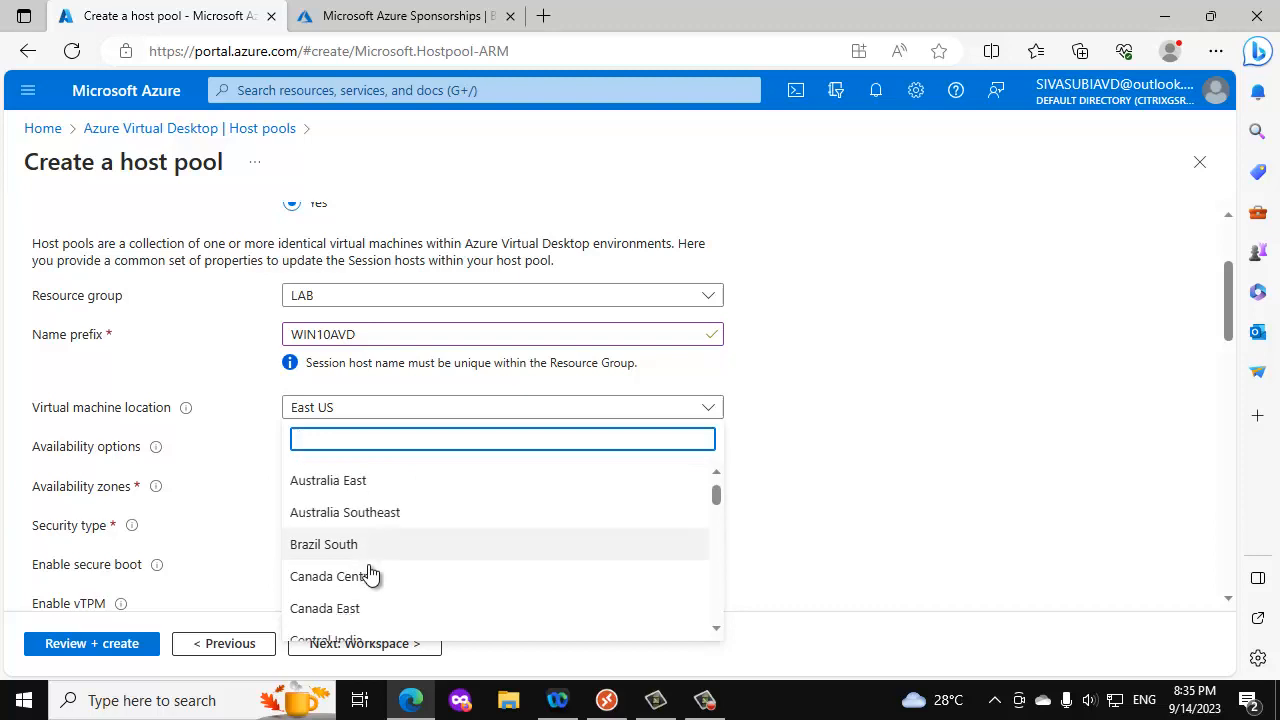
left_click(350, 557)
- Set the availability options to No infrastructure redundancy required and the security type to Standard
scroll(430, 537, "down", 2)
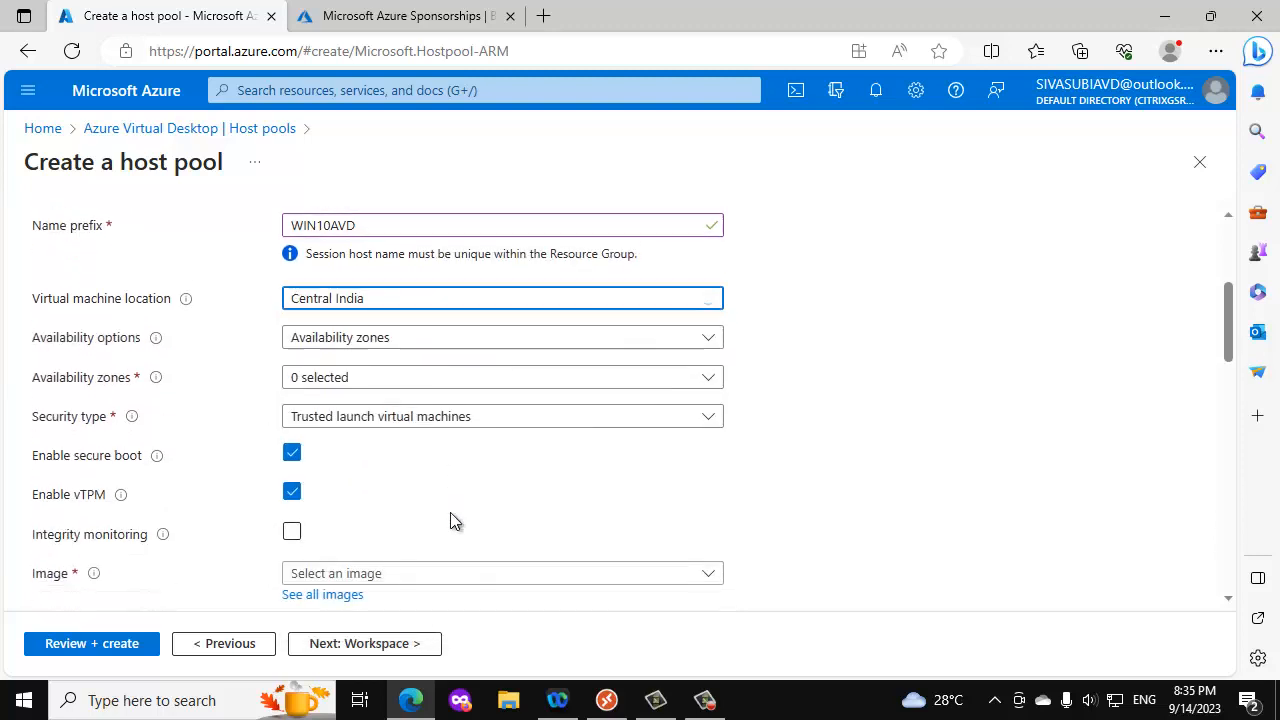
left_click(405, 323)
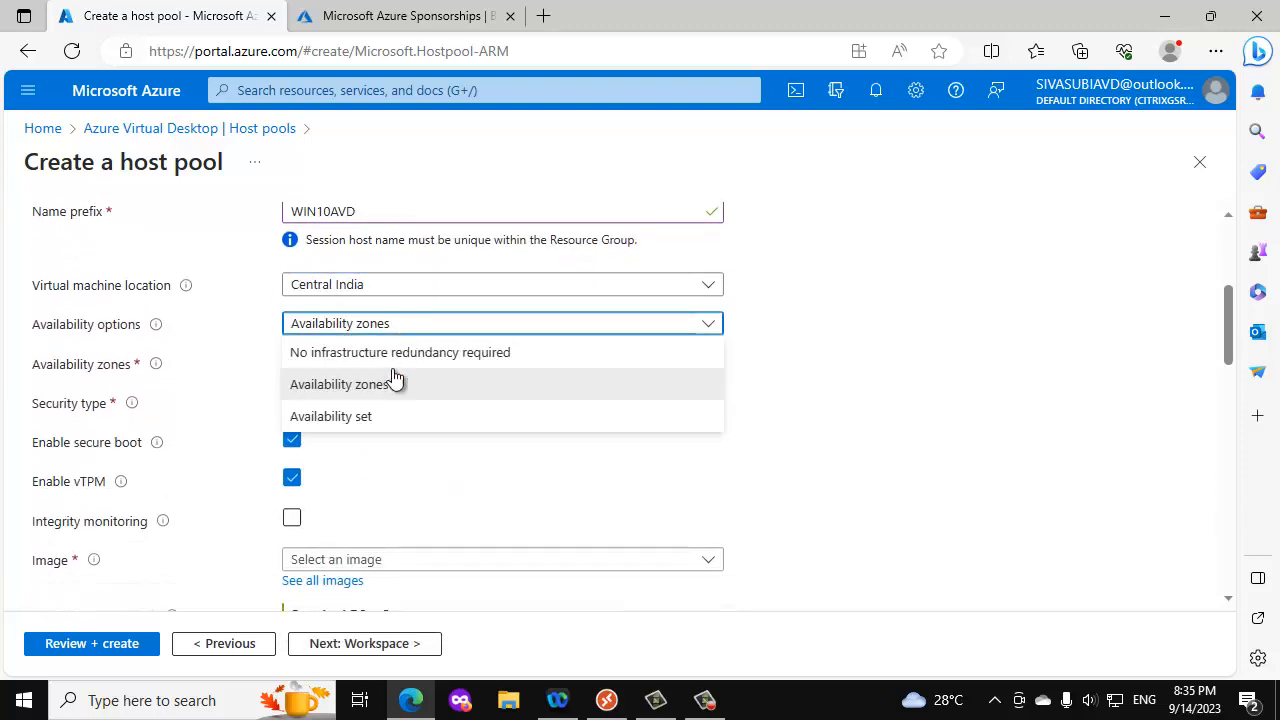
left_click(350, 353)
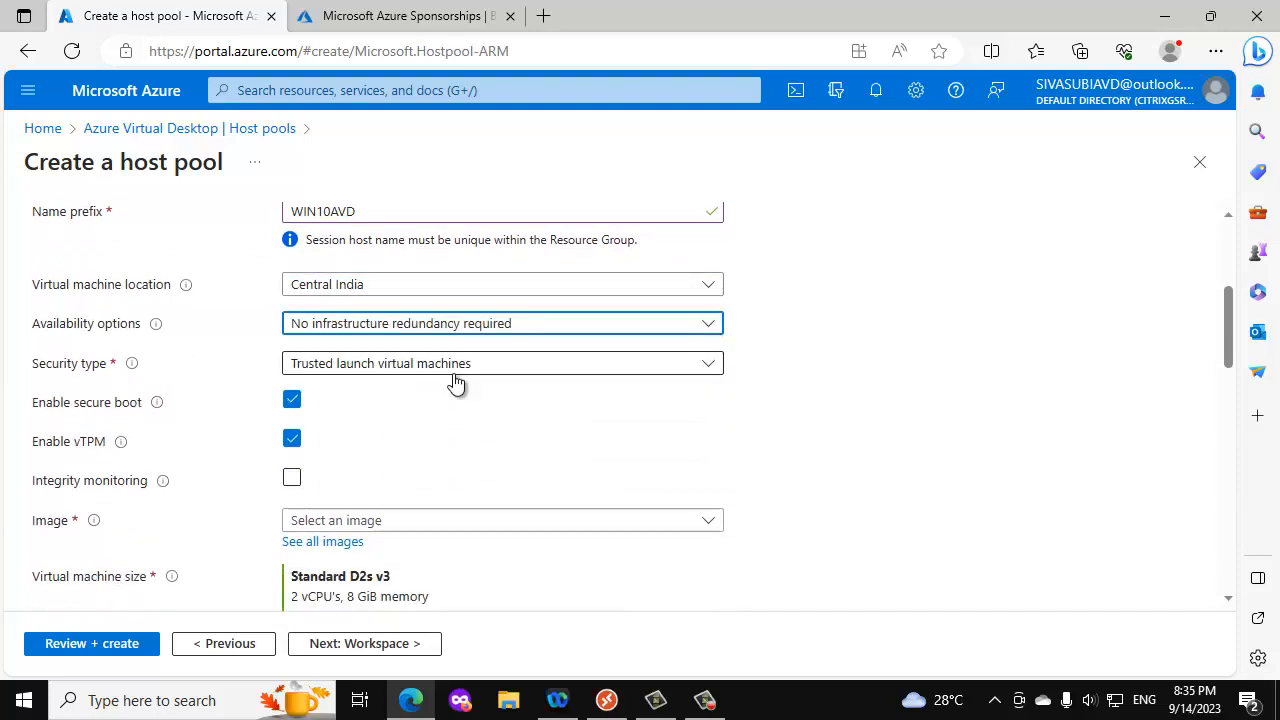
left_click(460, 366)
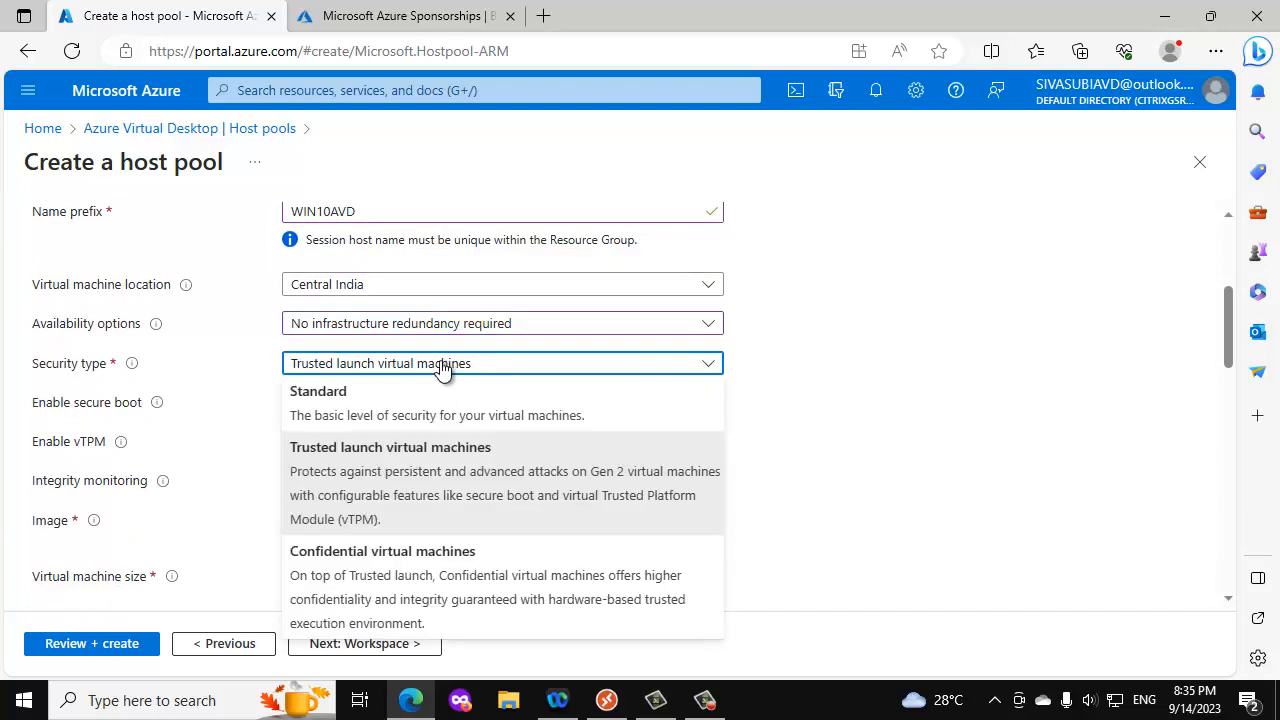
left_click(357, 408)
scroll(589, 440, "down", 2)
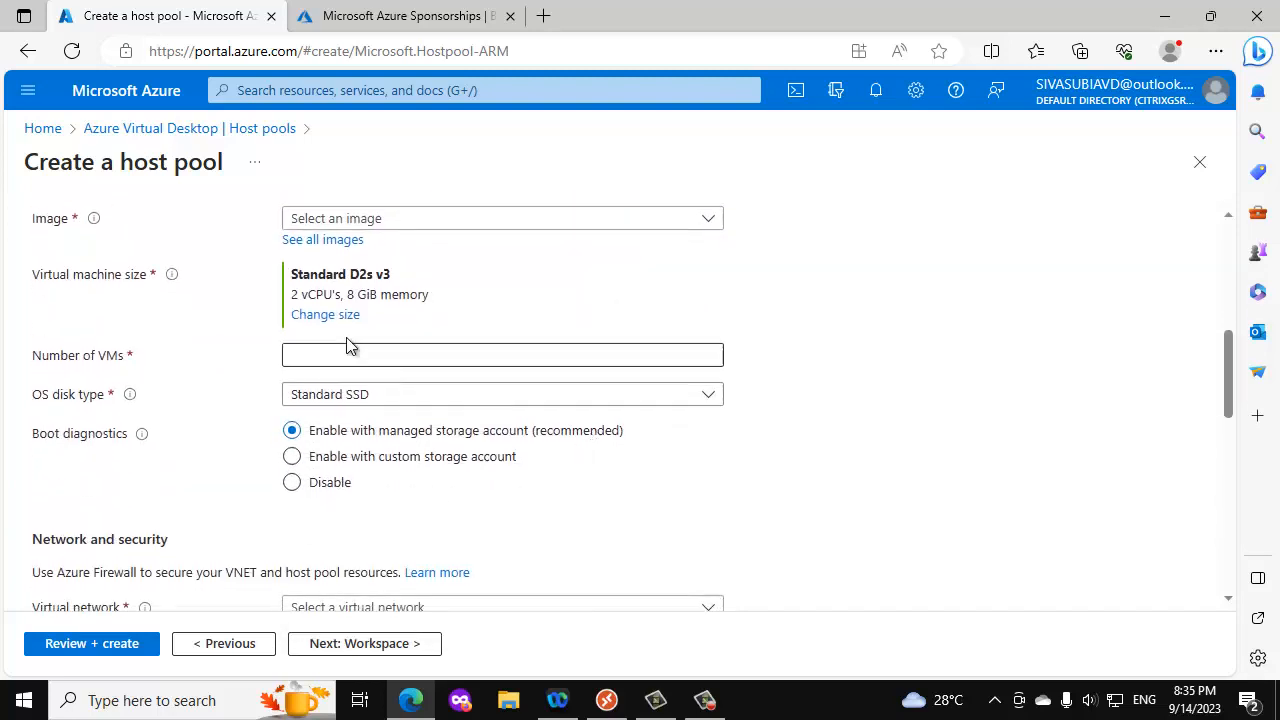
- Change the virtual machine size of the session hosts to DS1_v2
left_click(345, 314)
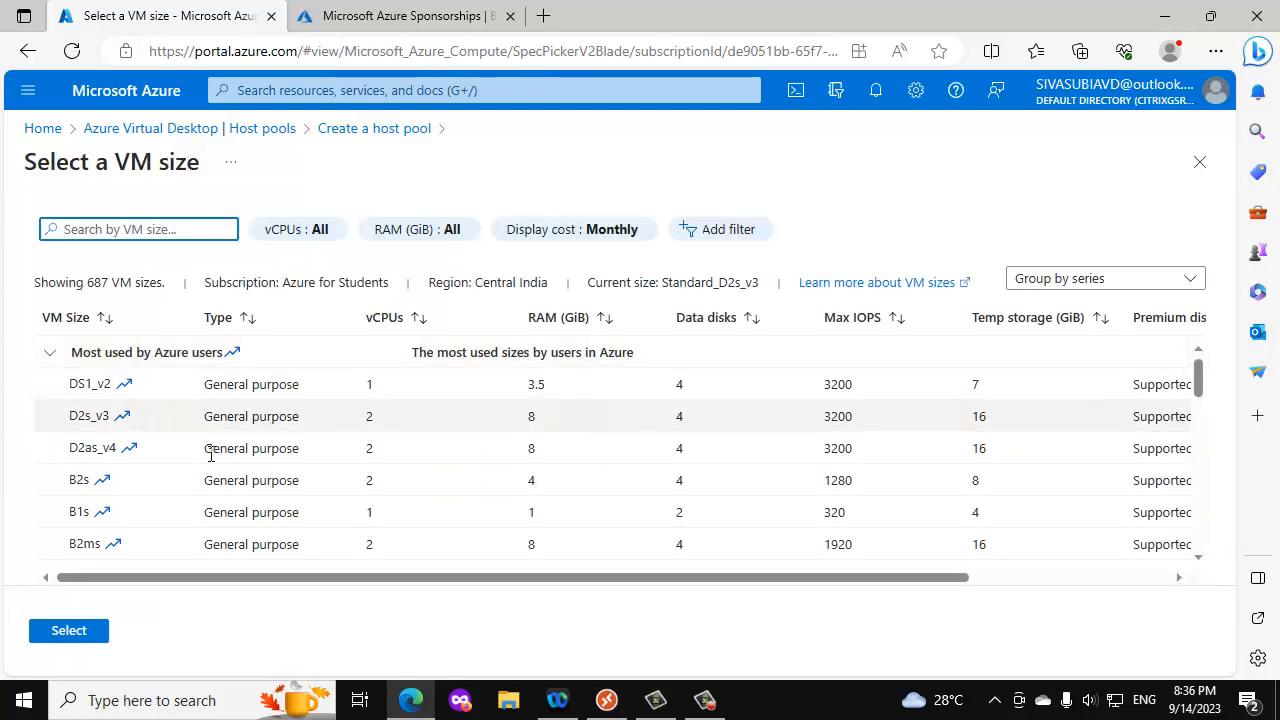
left_click(96, 385)
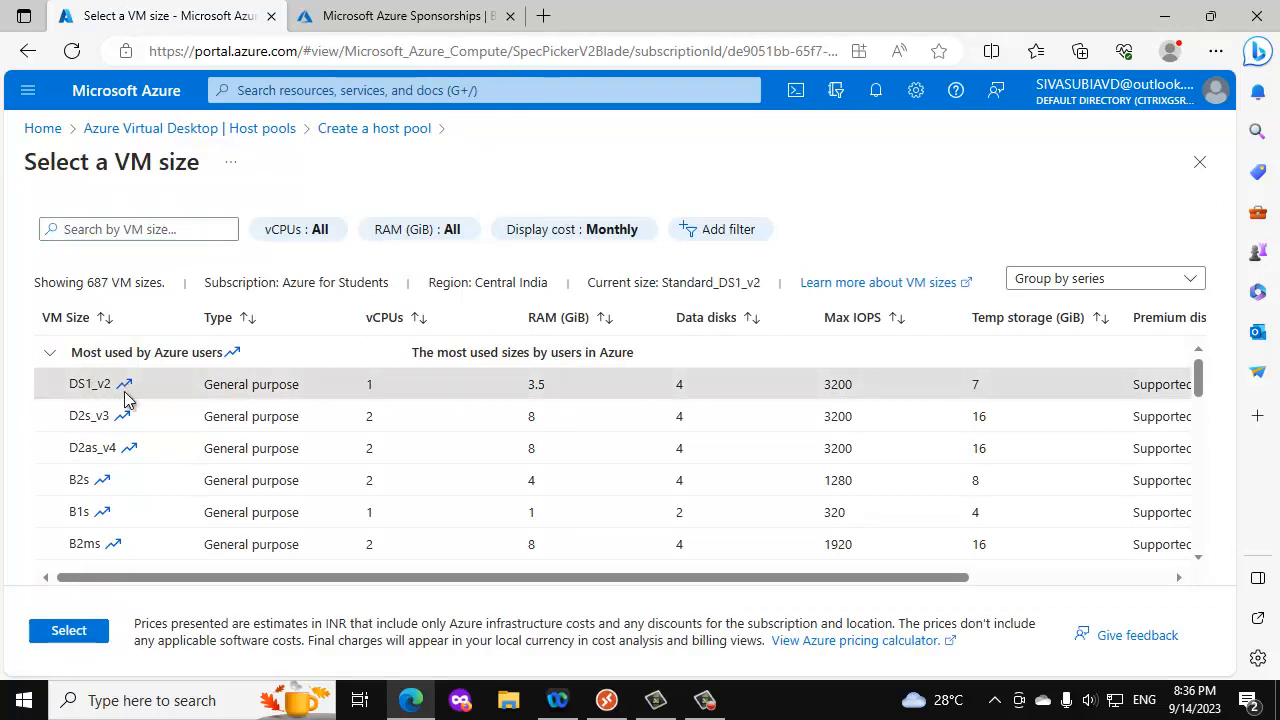
left_click(68, 632)
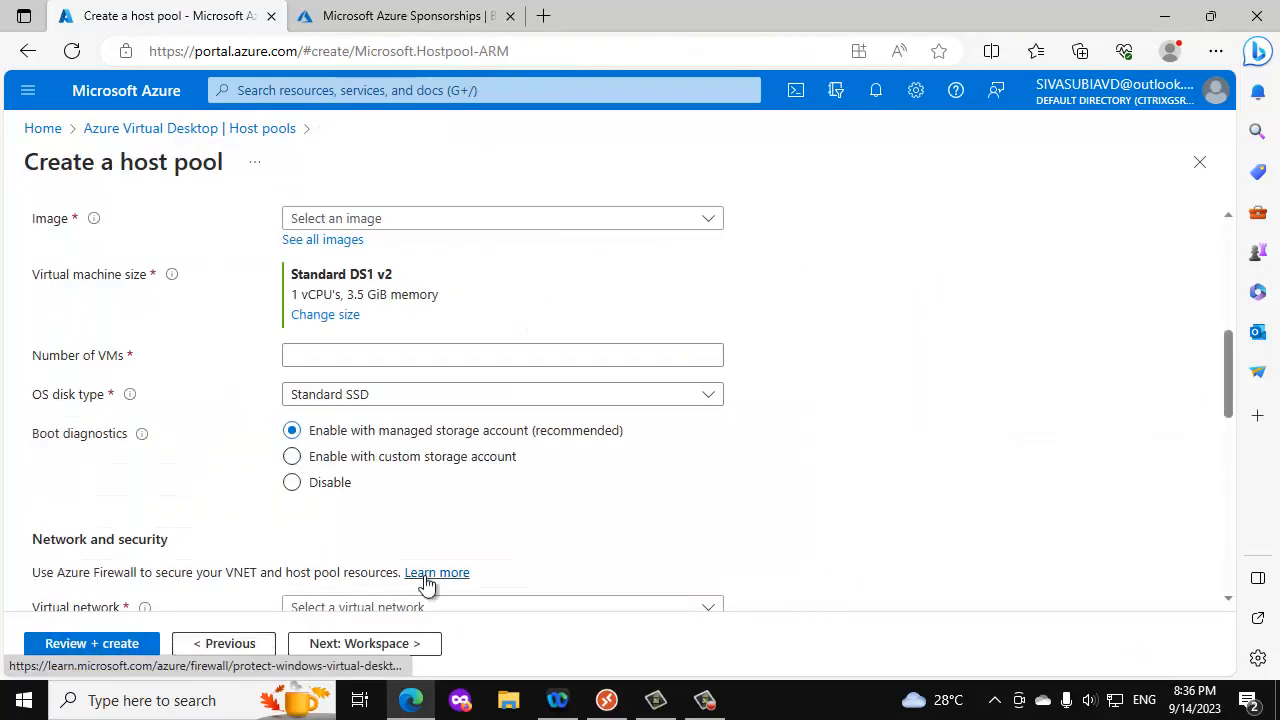
- Set the virtual network of the session hosts to AVD-NET
scroll(430, 465, "down", 2)
scroll(386, 514, "down", 1)
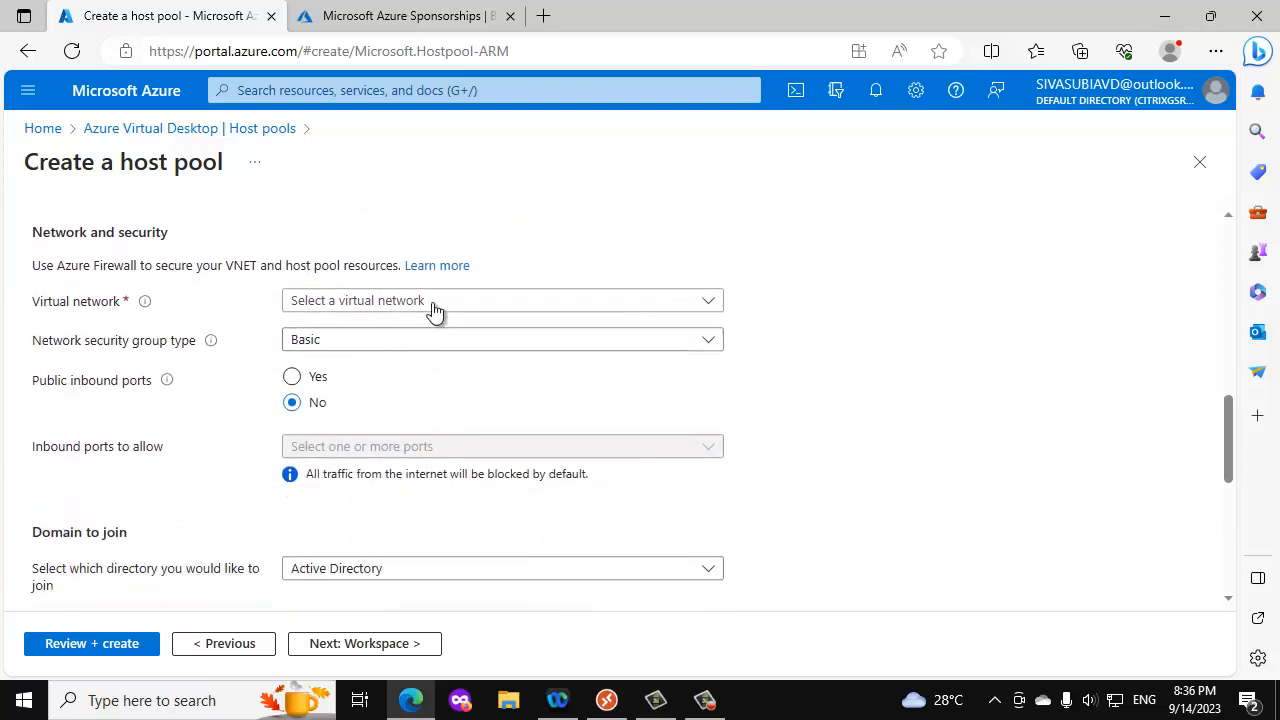
left_click(434, 300)
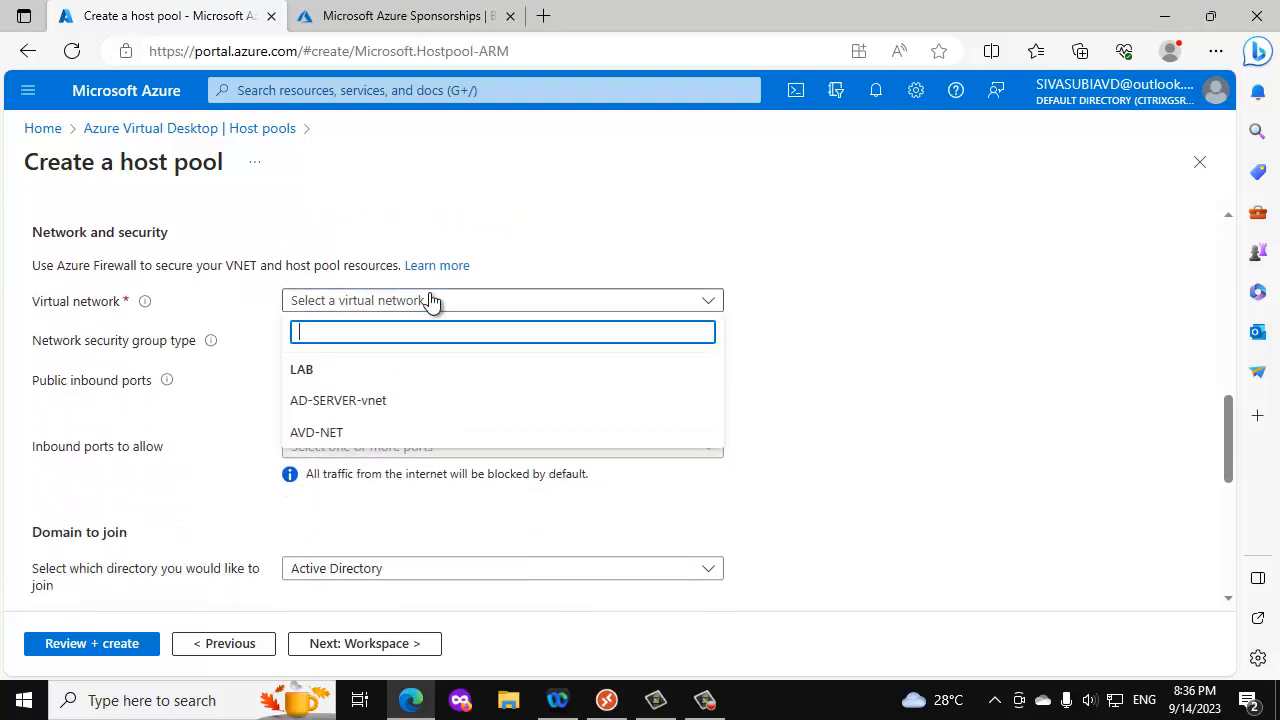
left_click(341, 442)
scroll(370, 485, "down", 5)
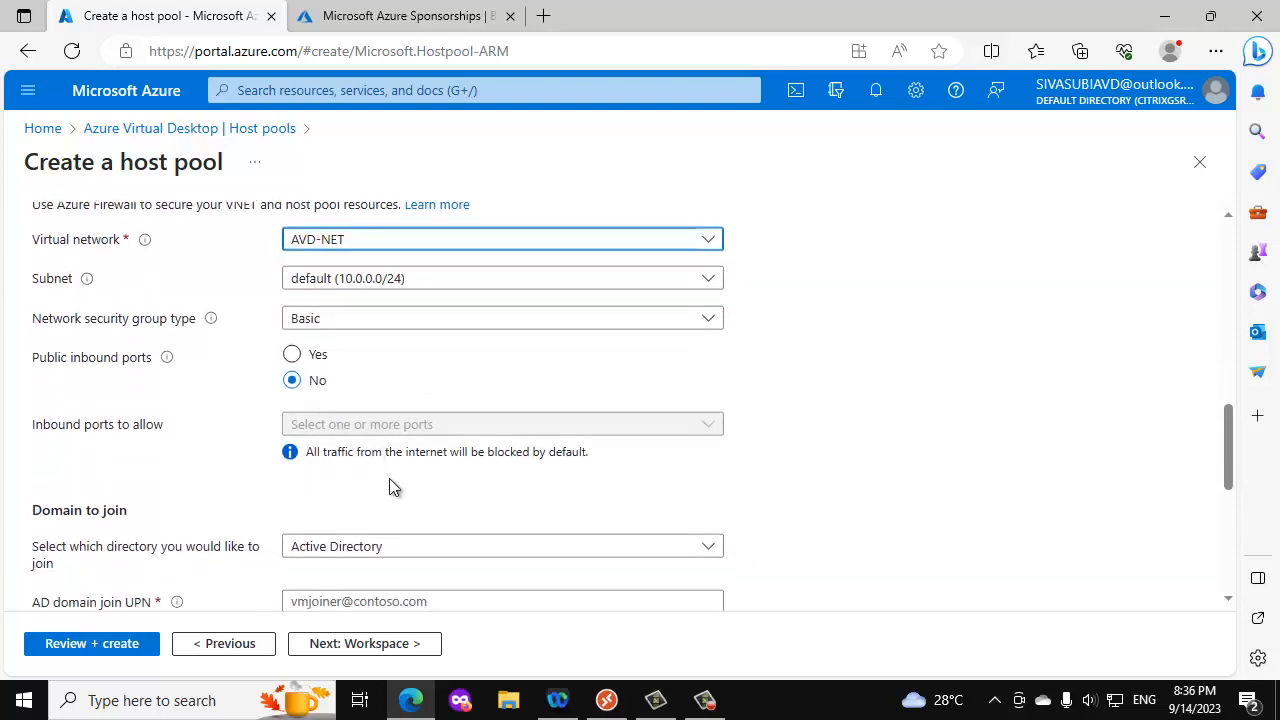
- Choose Active Directory as the directory to join and enter the AD domain join account's UPN and password
left_click(370, 362)
left_click(397, 383)
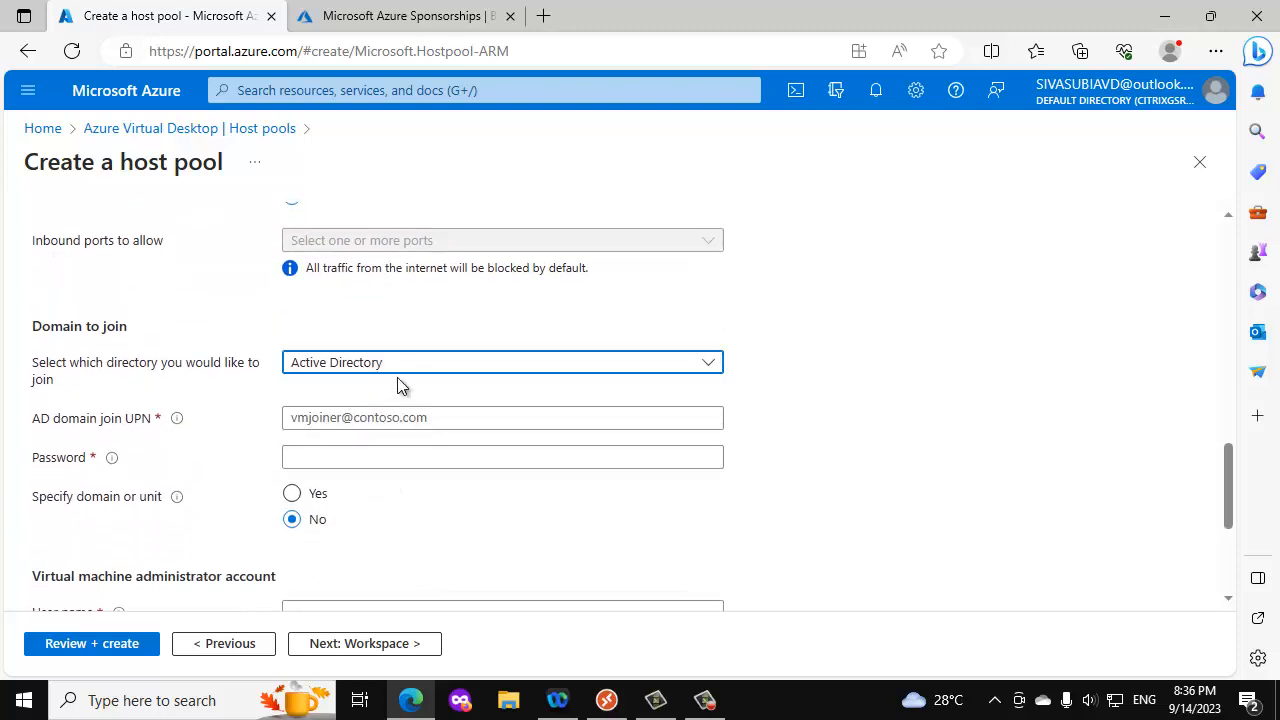
scroll(454, 380, "down", 2)
left_click(348, 292)
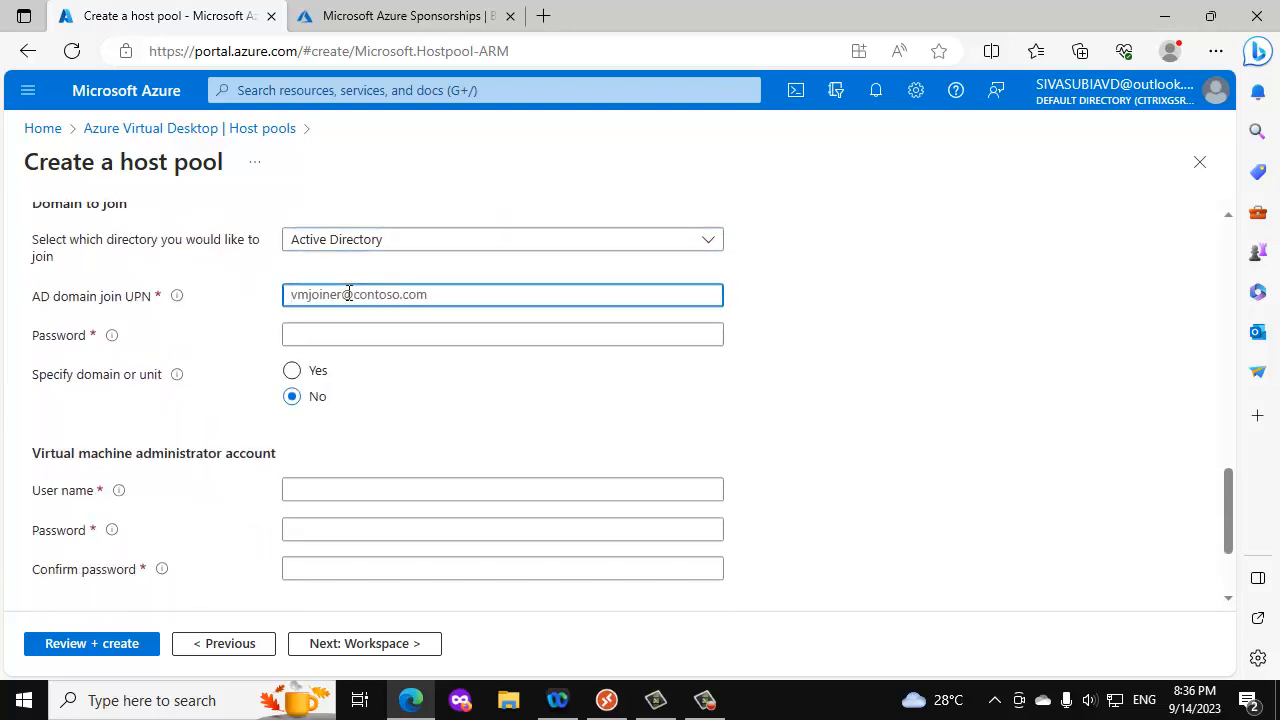
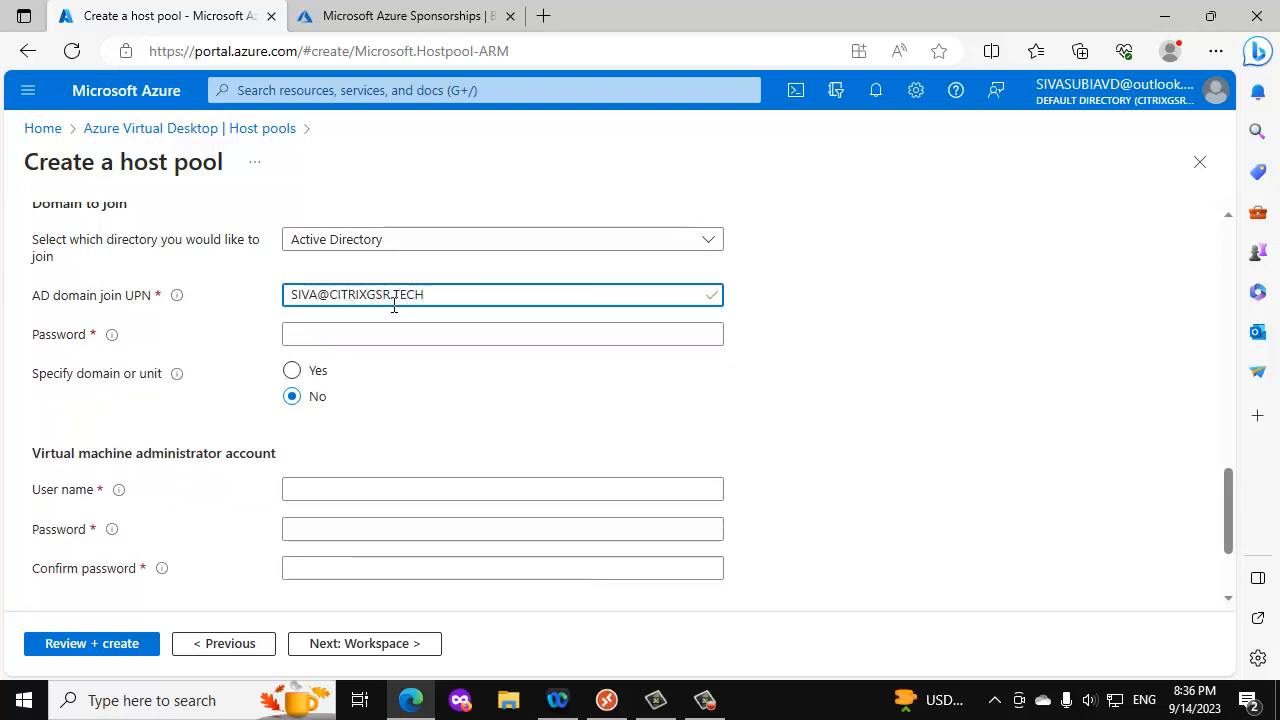
left_click(382, 330)
type("••")
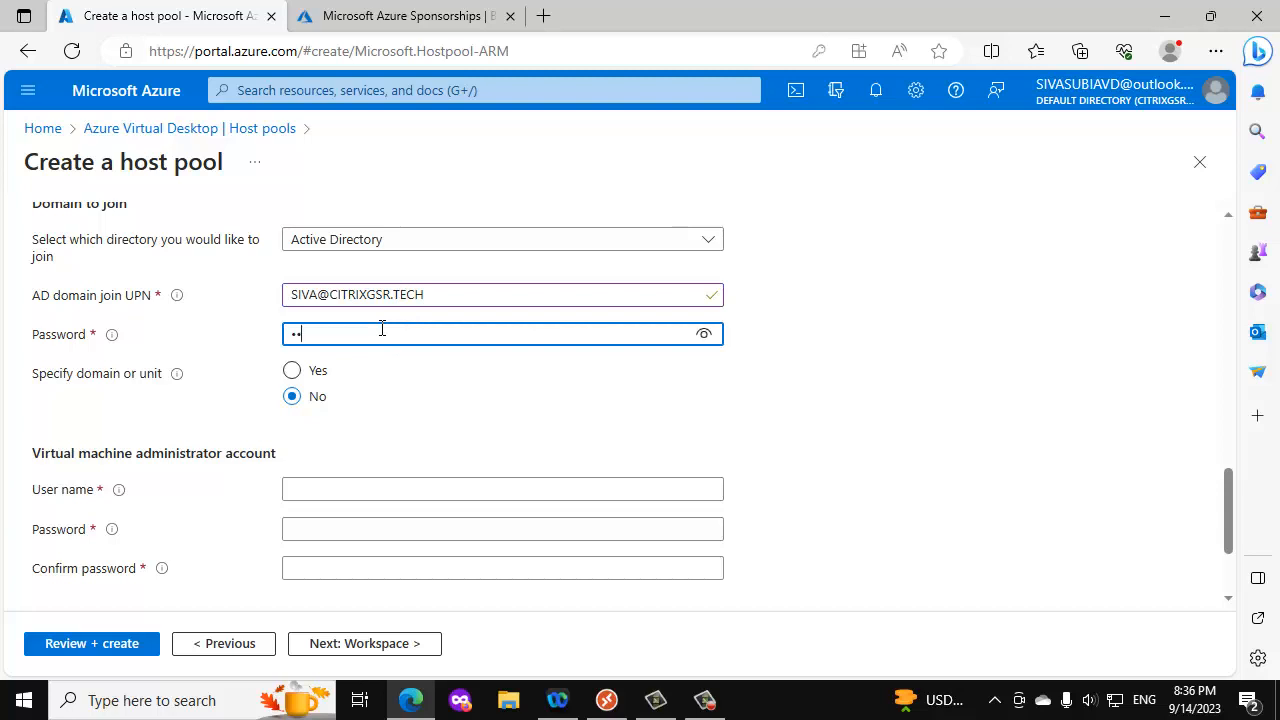
type("•••••")
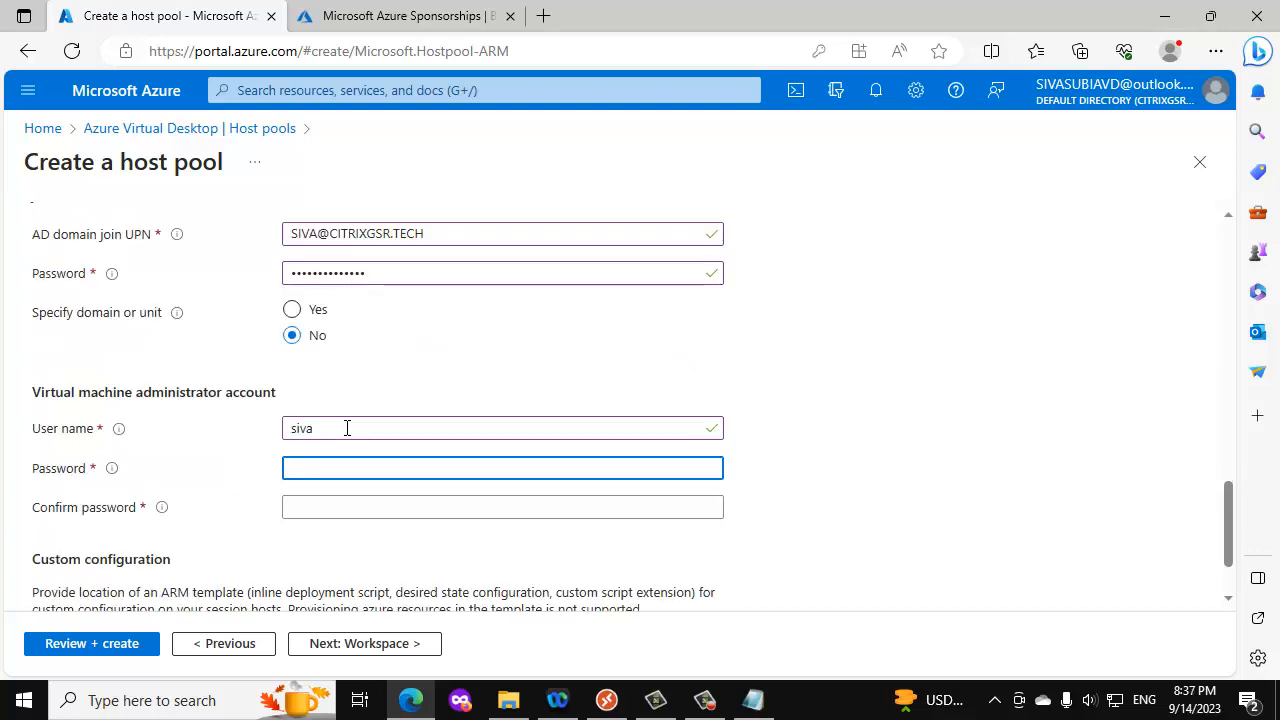
- Enter the user name and password of the virtual machine administrator account and confirm the password
type("•")
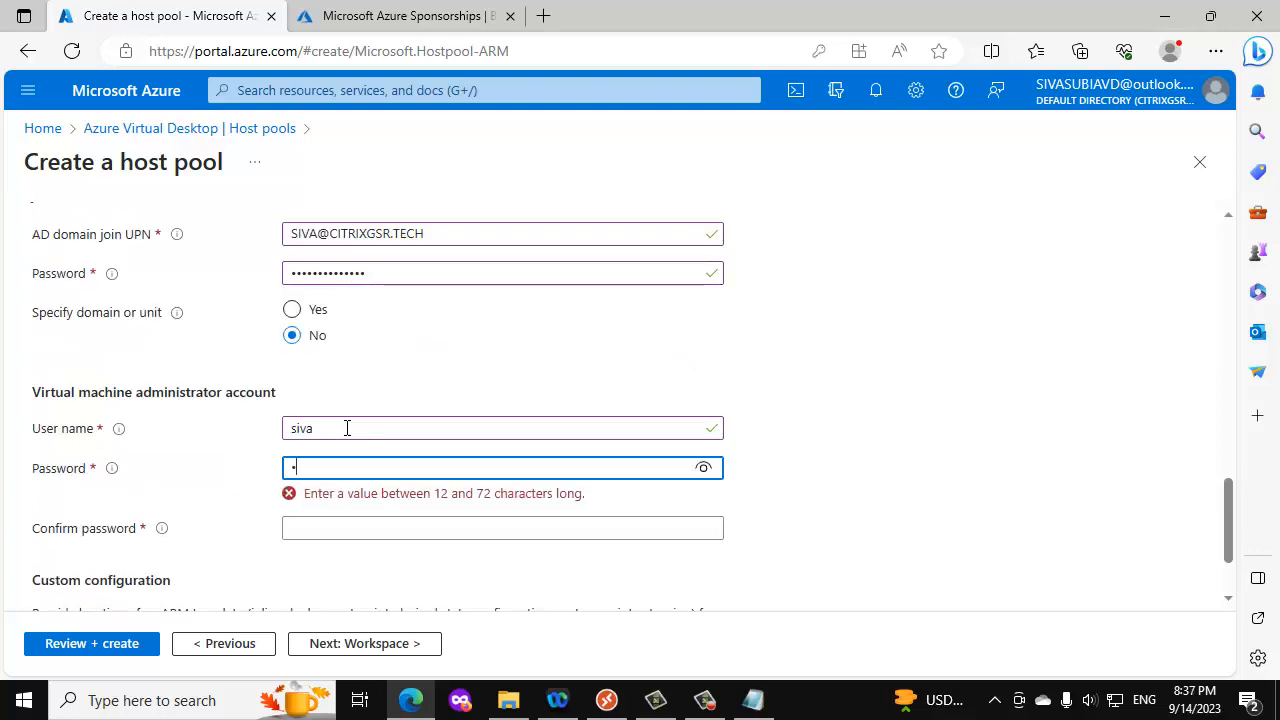
key("BackSpace")
type("•••••••")
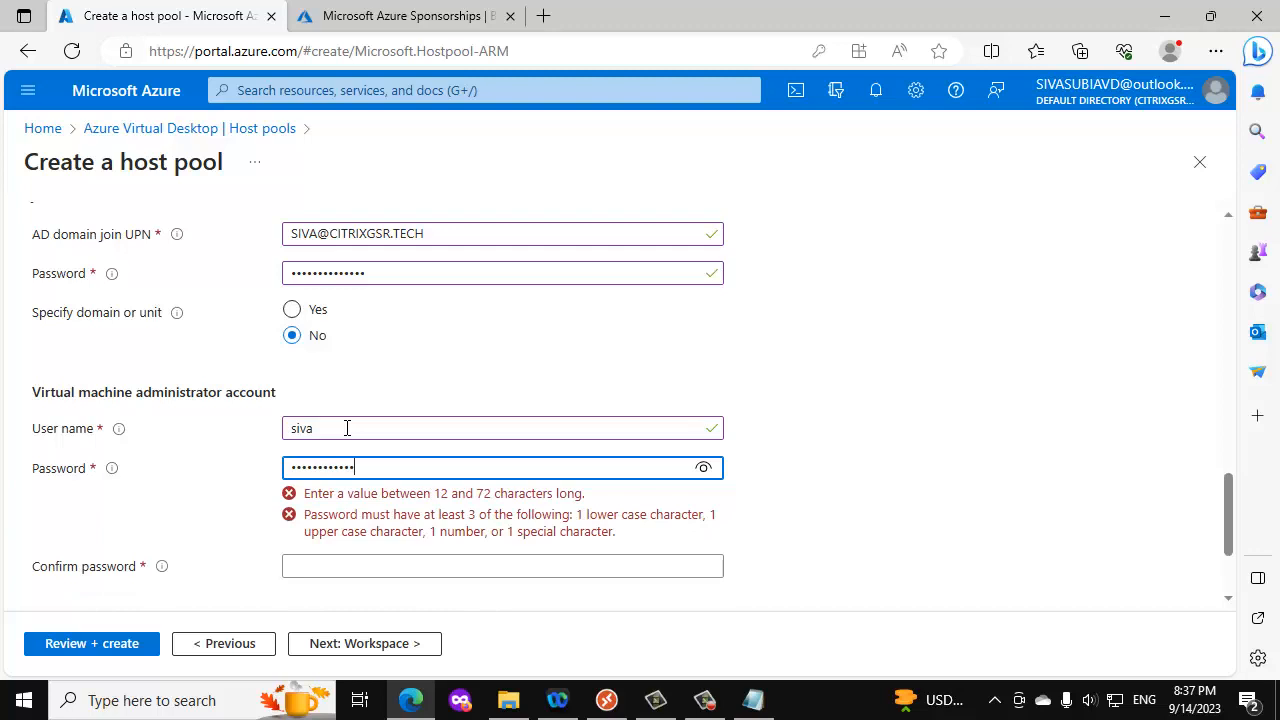
key("Tab")
type("•")
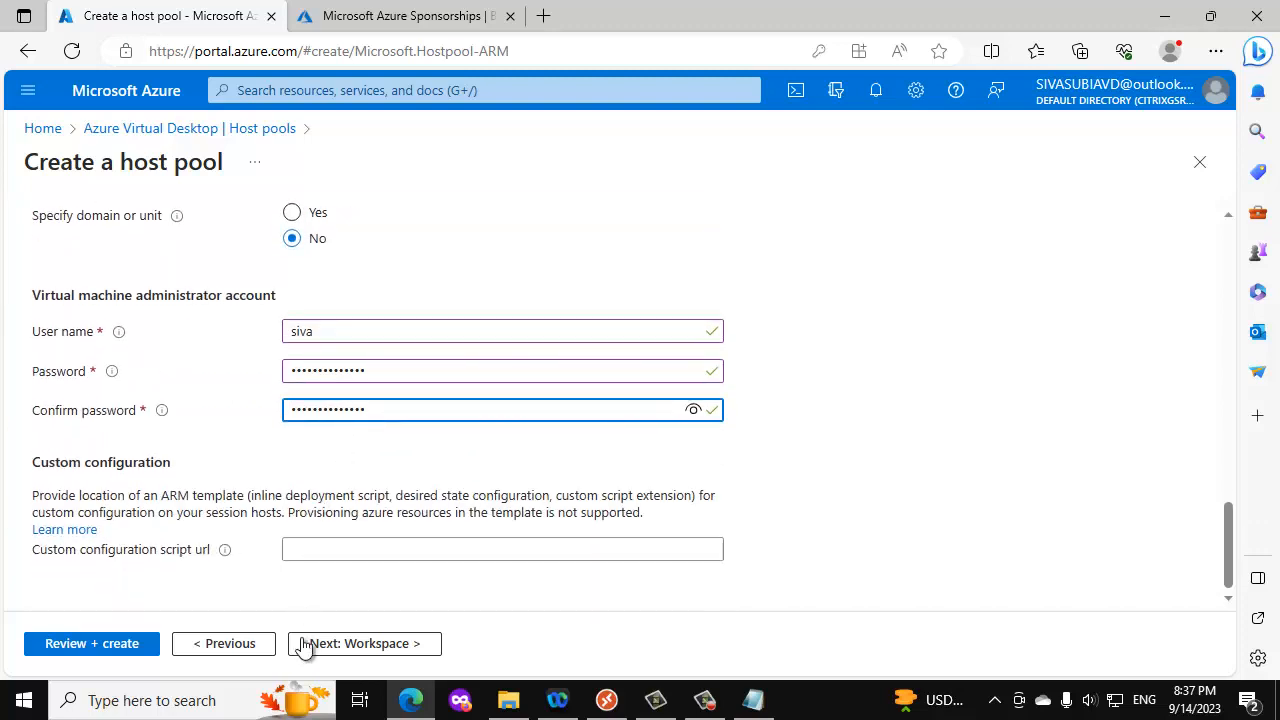
- Try to proceed through the workspace, advanced and tags settings to the review, leaving the desktop app group unregistered
left_click(370, 646)
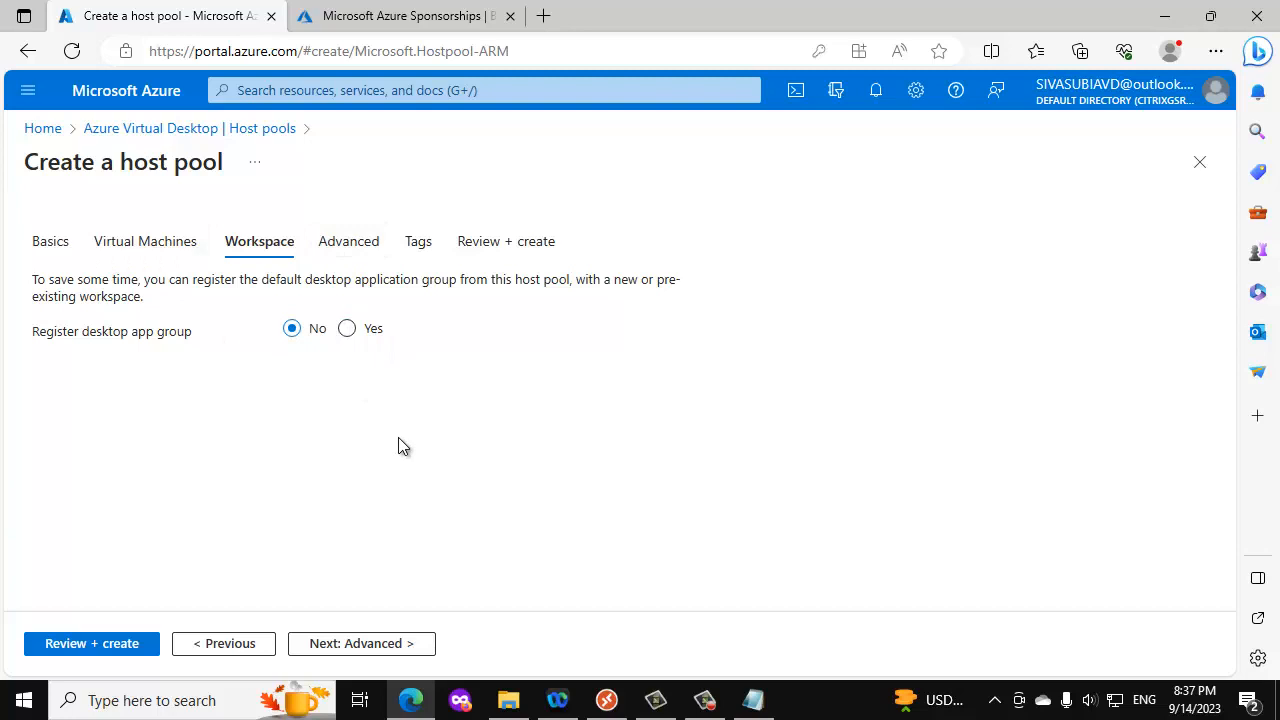
left_click(370, 645)
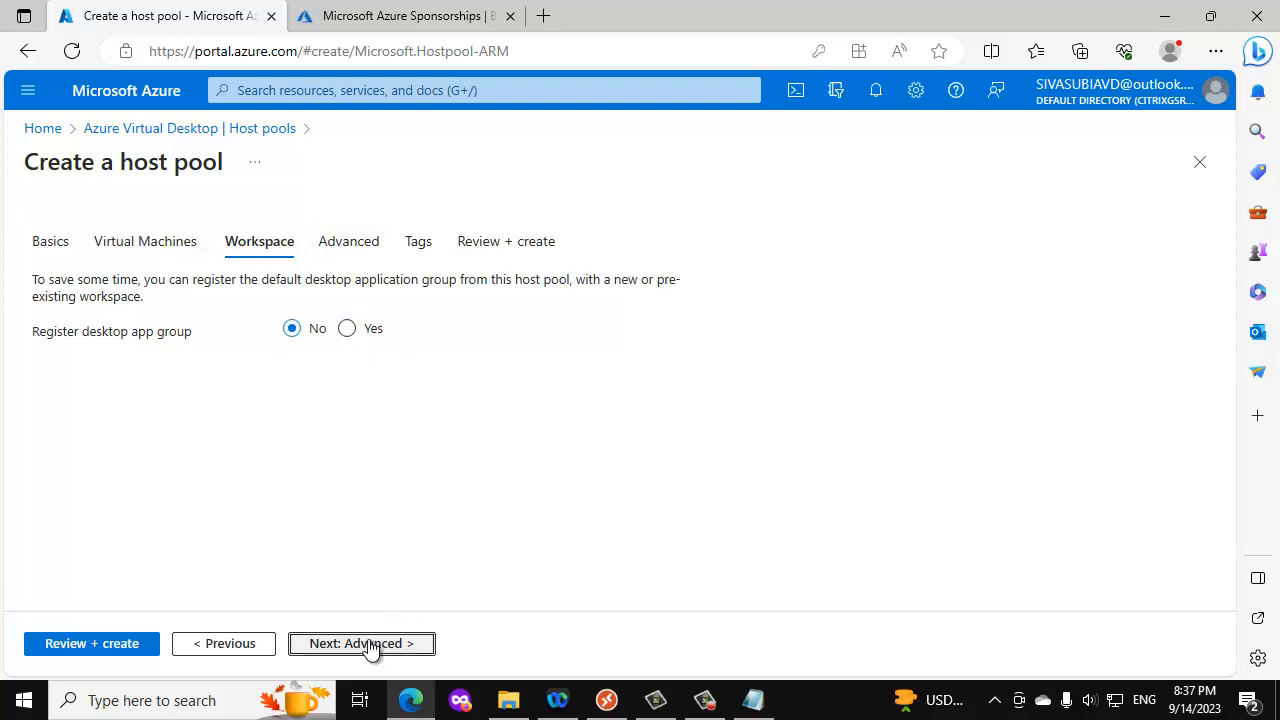
left_click(370, 645)
left_click(370, 645)
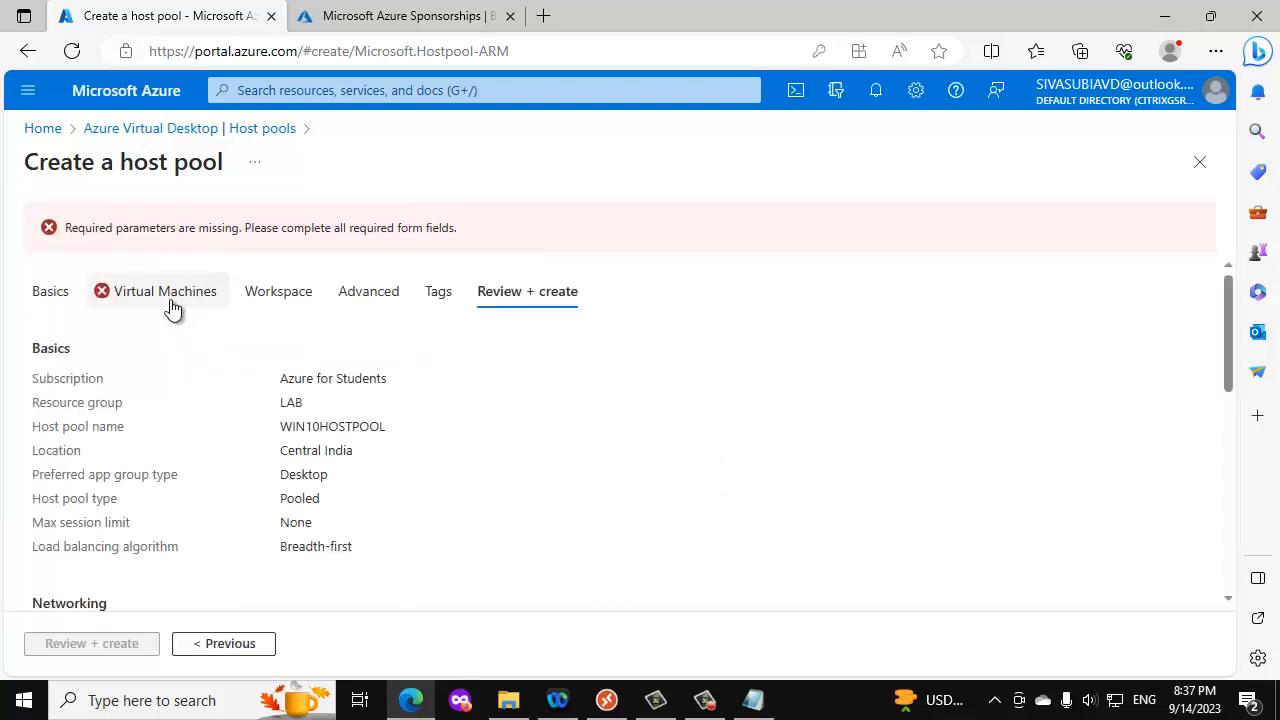
- Return to the virtual machine settings and set the image to Windows 10 Enterprise multi-session, Version 21H2
left_click(172, 309)
scroll(486, 342, "down", 2)
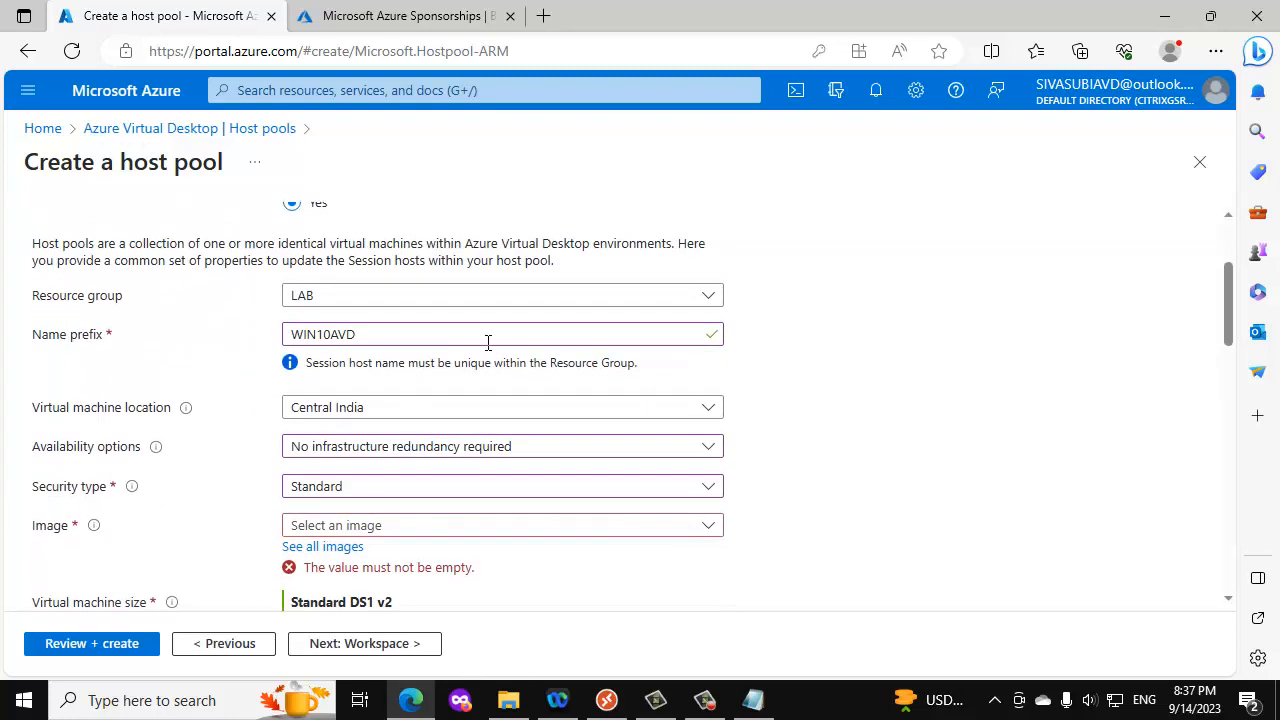
scroll(487, 342, "down", 2)
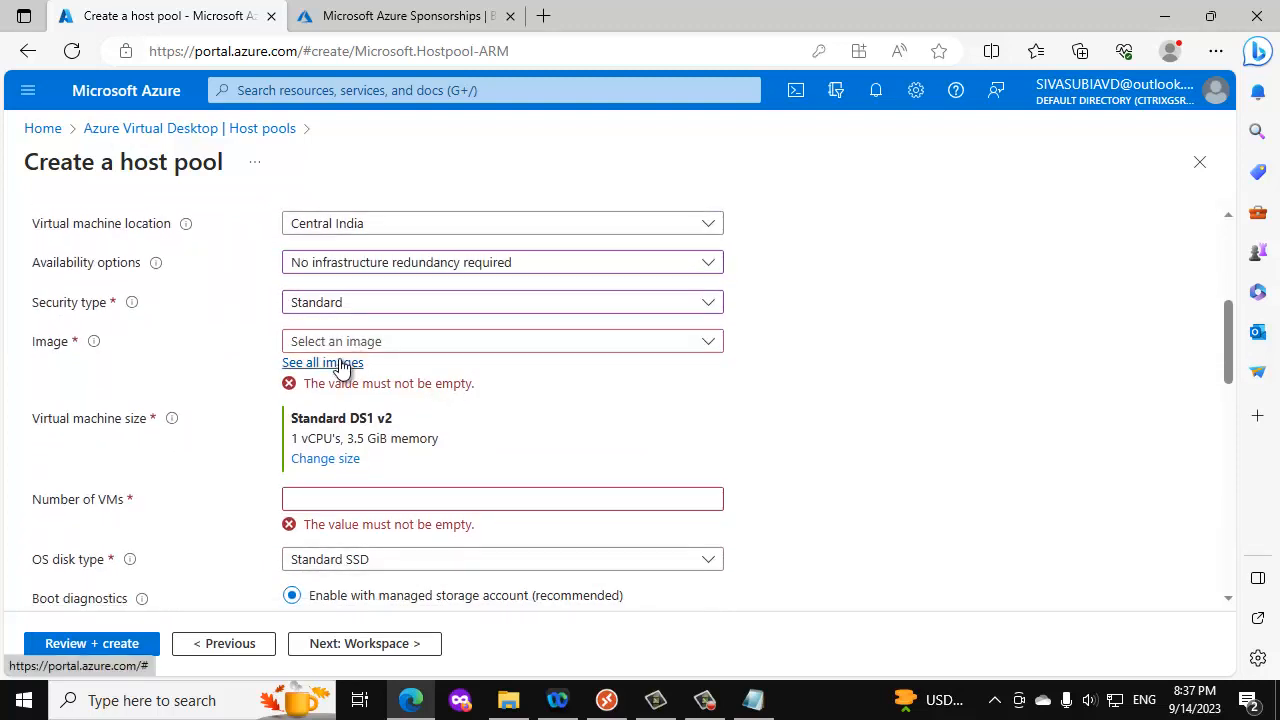
left_click(437, 345)
left_click(476, 368)
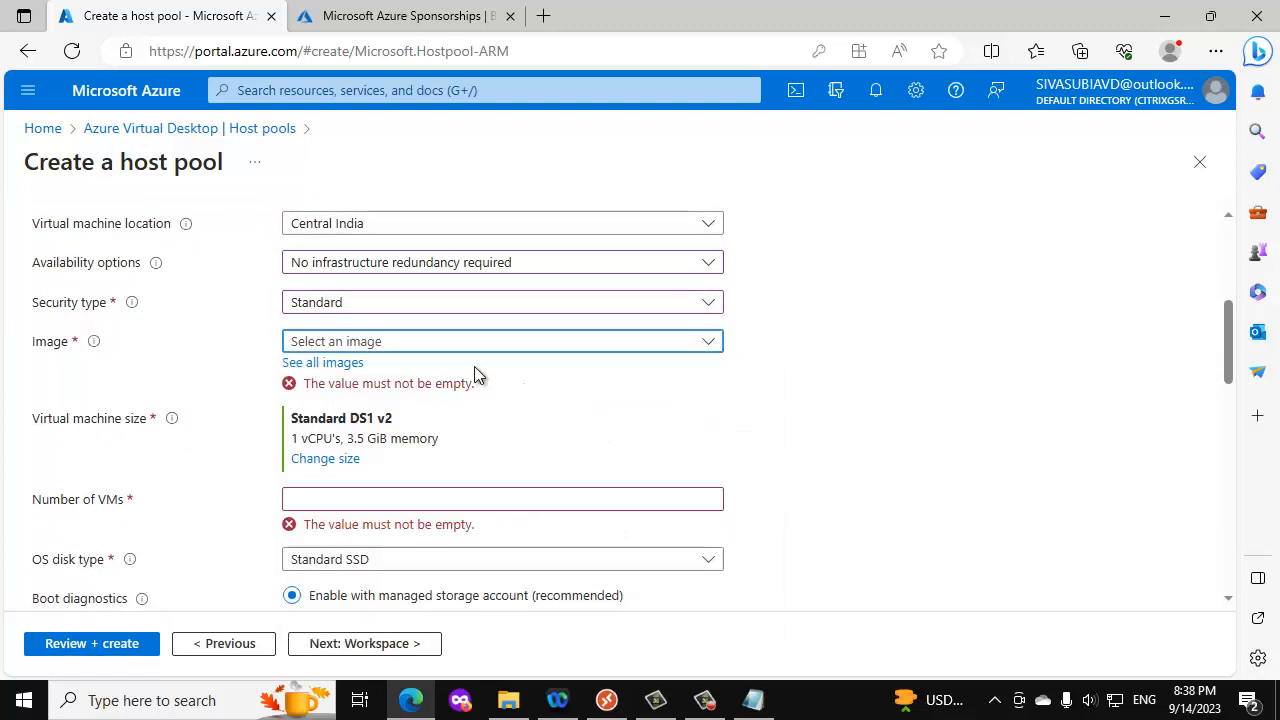
left_click(477, 355)
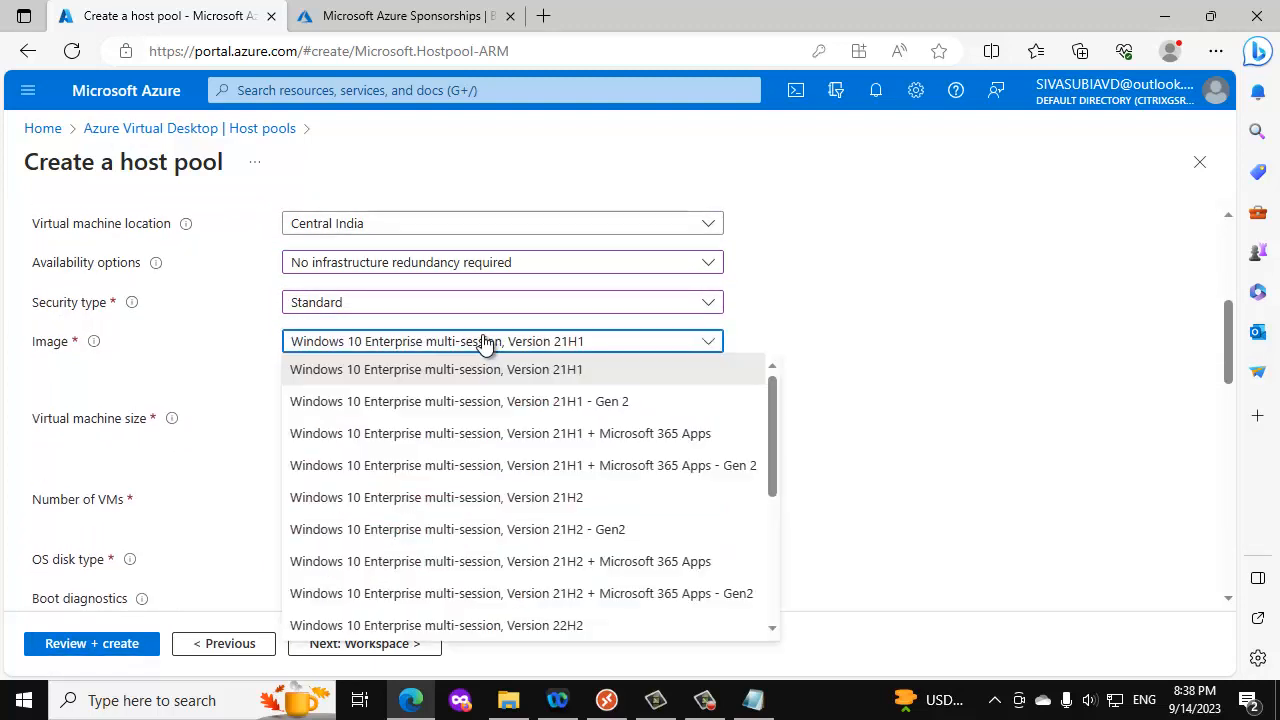
left_click(549, 508)
- Set the number of VMs to 2 and the OS disk type to Standard HDD
scroll(491, 417, "down", 5)
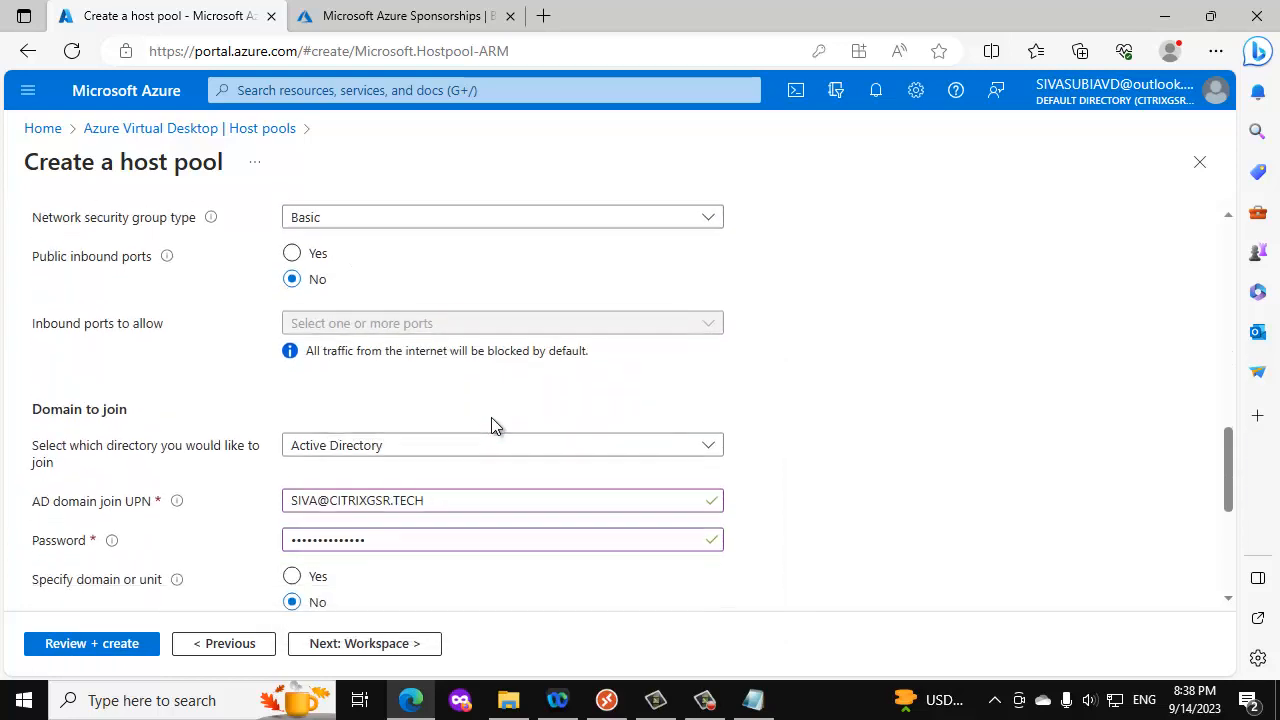
scroll(491, 417, "up", 3)
scroll(491, 417, "up", 1)
left_click(360, 354)
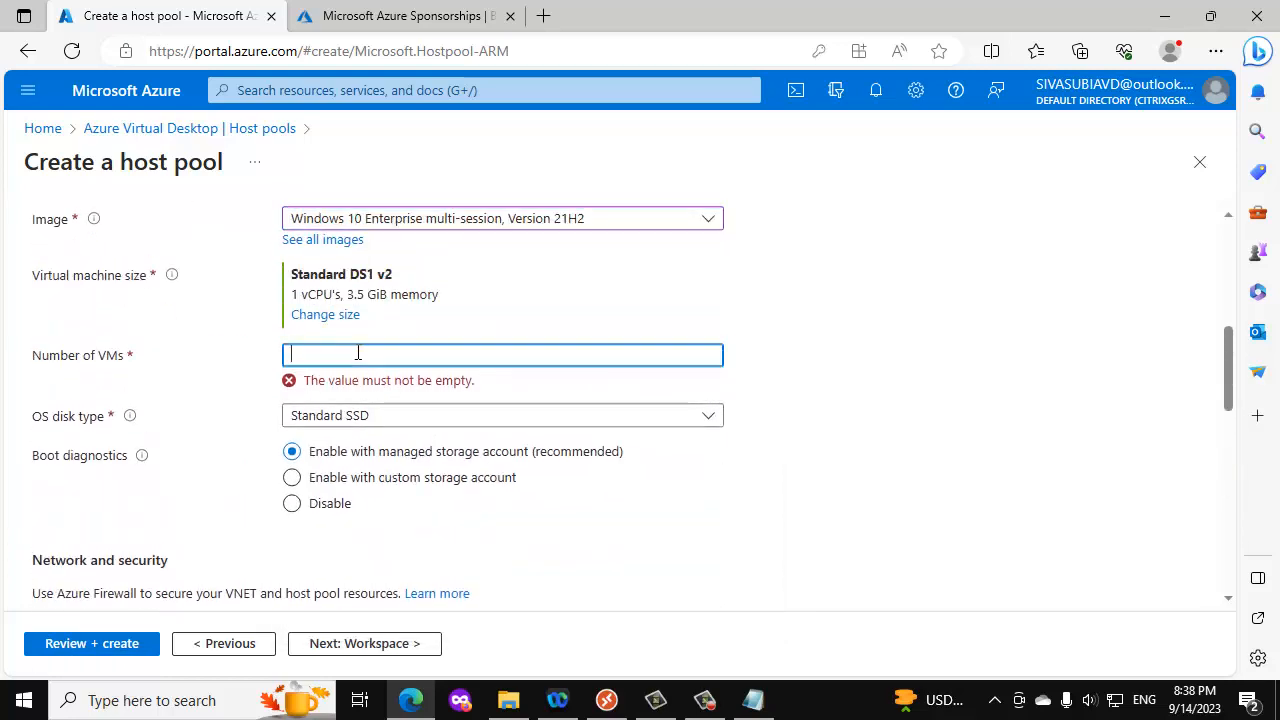
type("2")
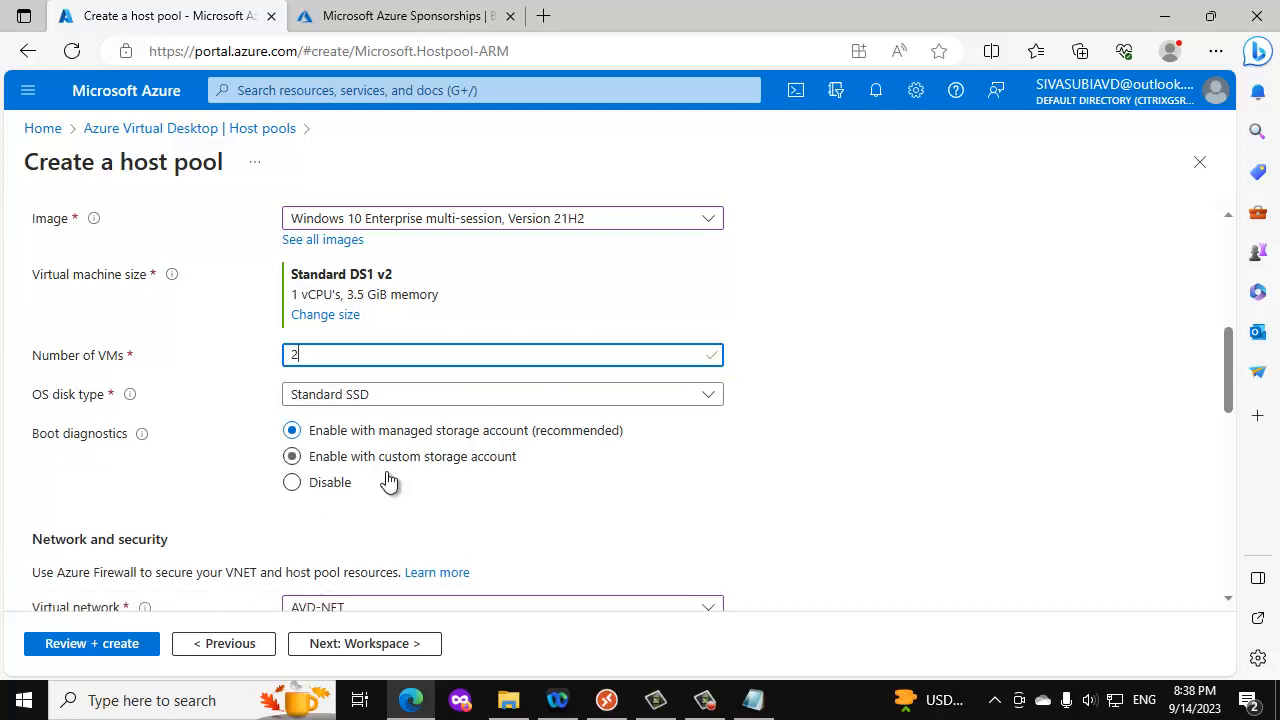
left_click(330, 396)
left_click(366, 484)
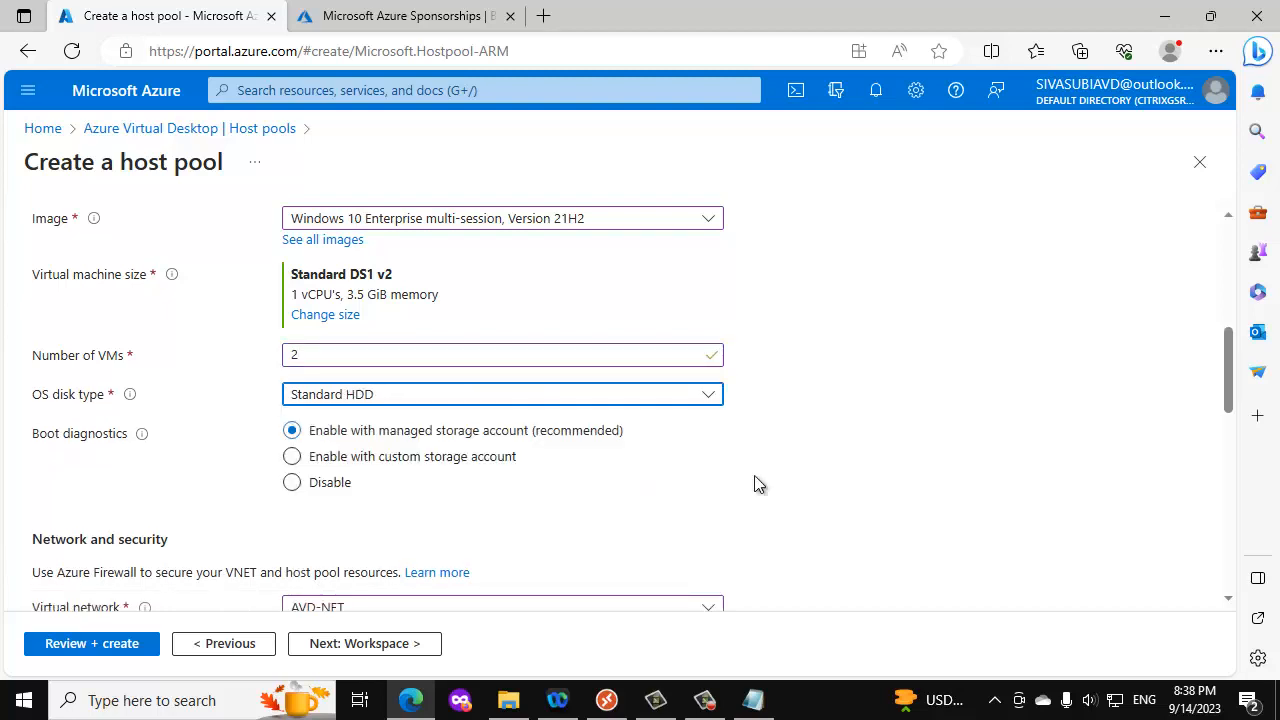
- Proceed through the remaining settings unchanged to the review and create the host pool
scroll(555, 470, "down", 15)
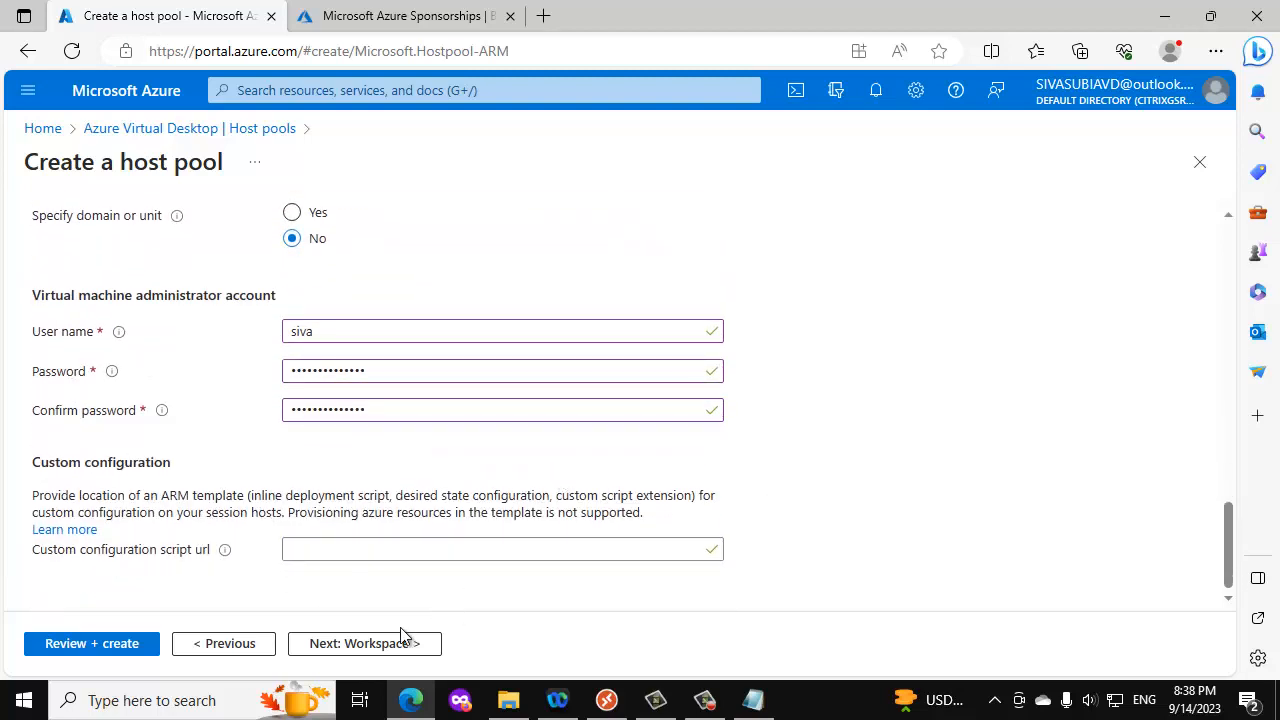
left_click(366, 643)
left_click(366, 648)
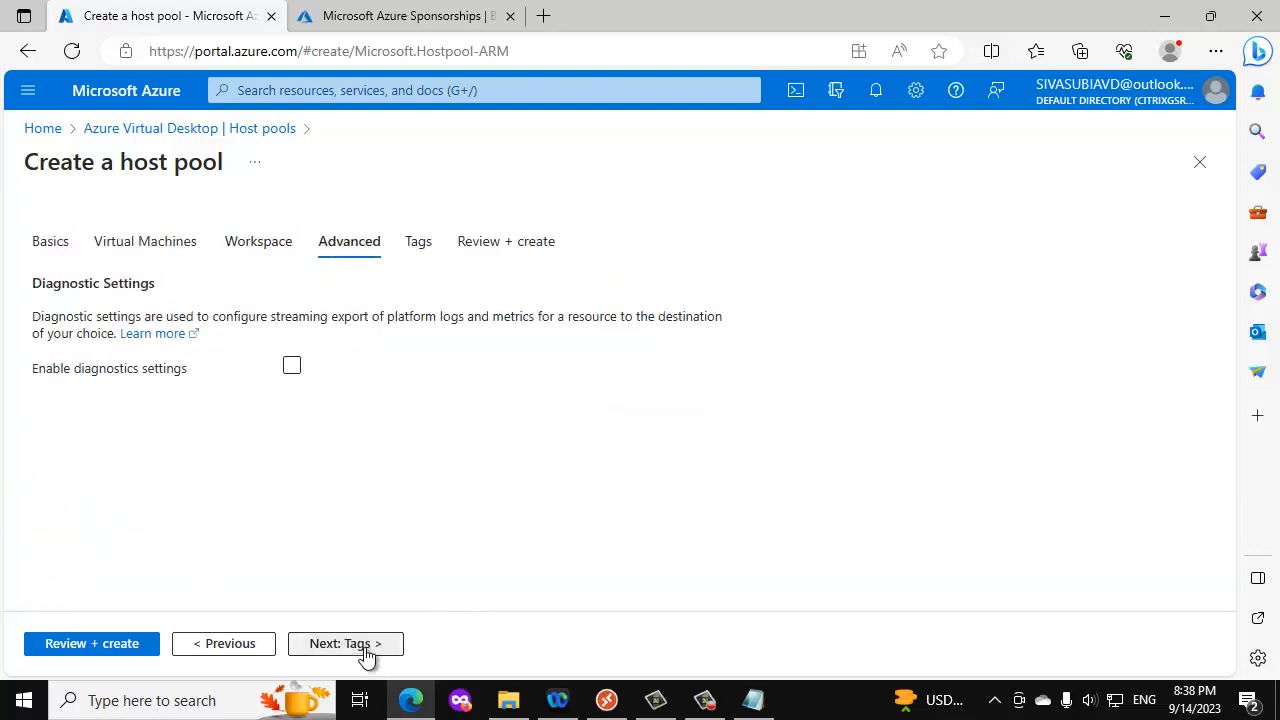
left_click(366, 645)
left_click(366, 645)
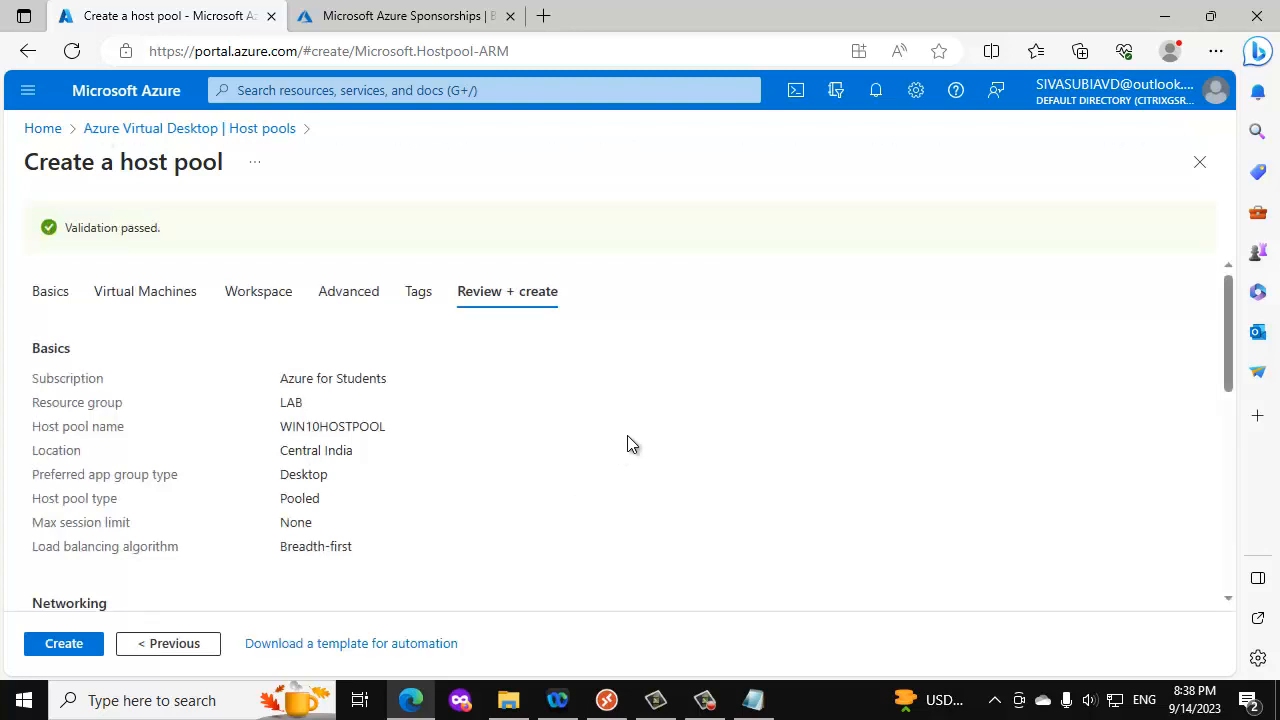
scroll(625, 436, "down", 3)
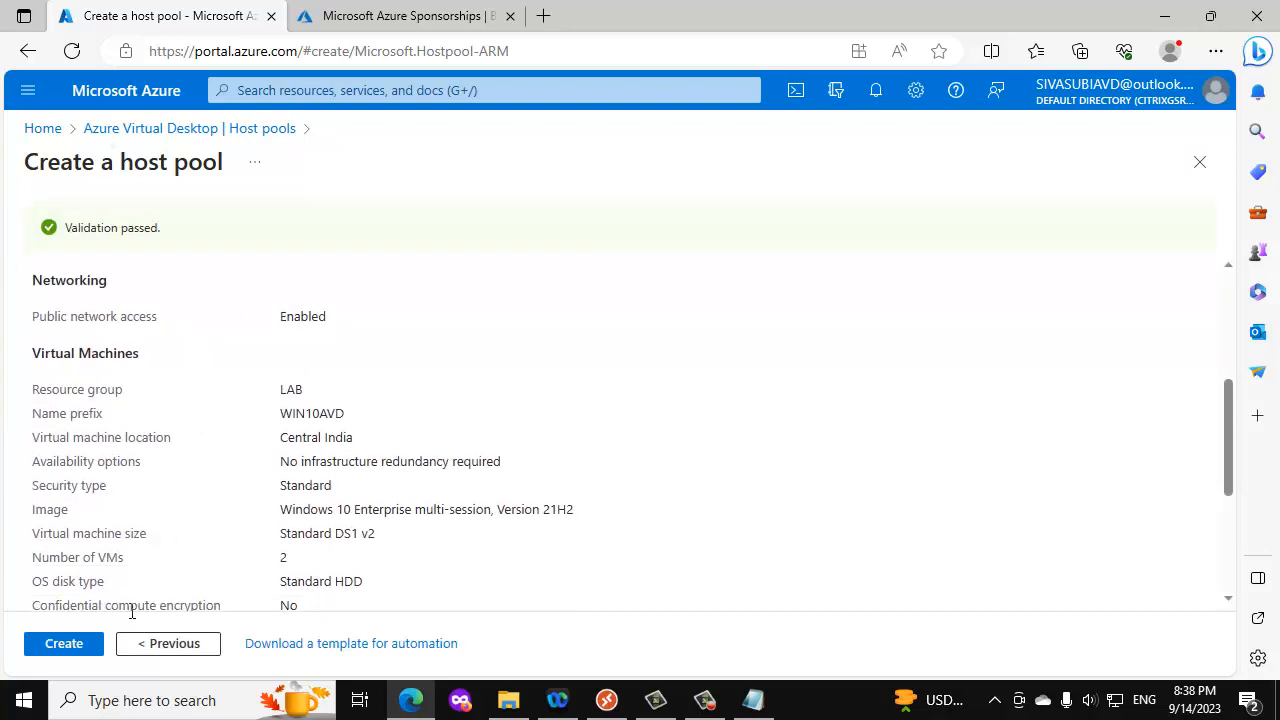
left_click(64, 643)
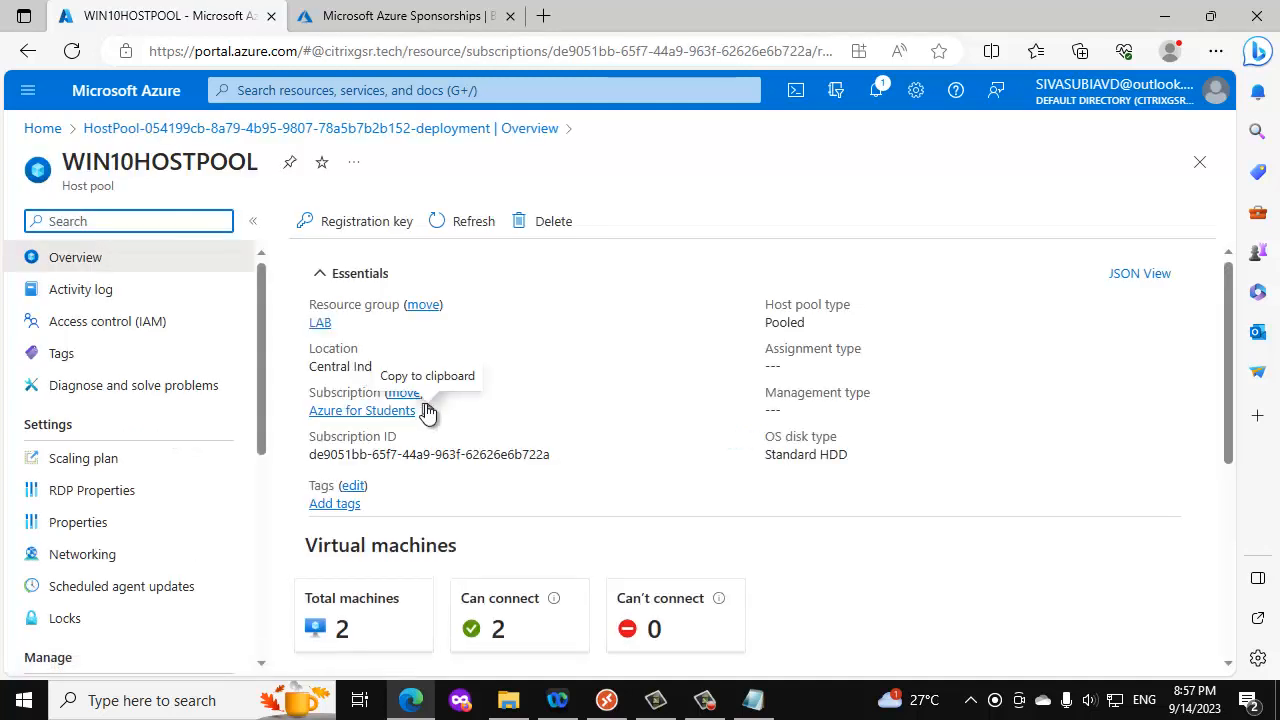
- View the session hosts of WIN10HOSTPOOL through Azure Virtual Desktop and return to the host pools list
left_click(50, 131)
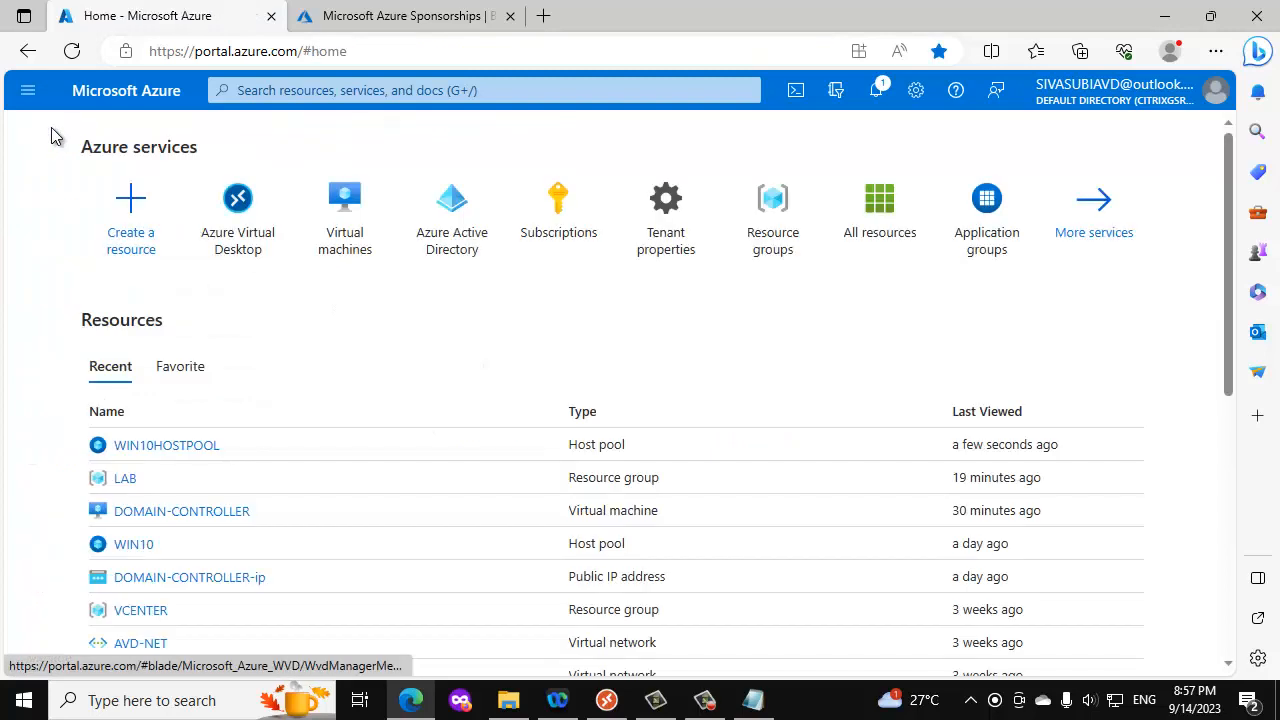
left_click(240, 216)
left_click(58, 362)
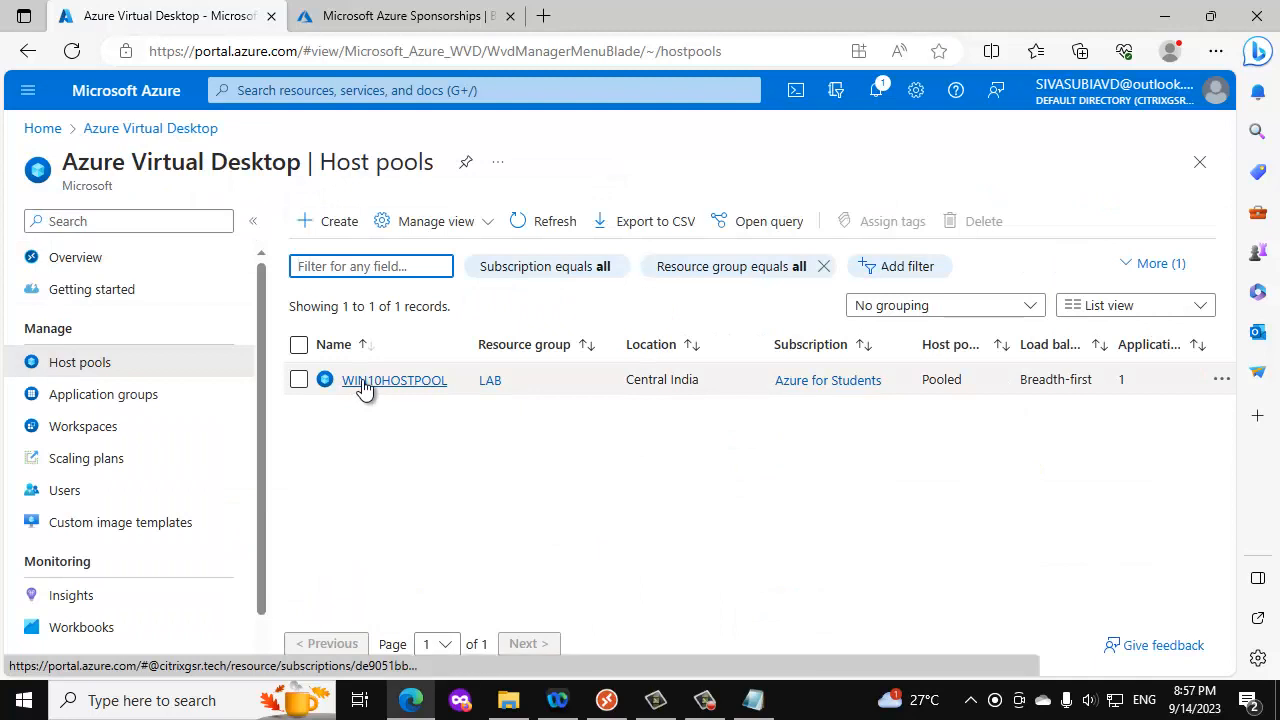
left_click(363, 381)
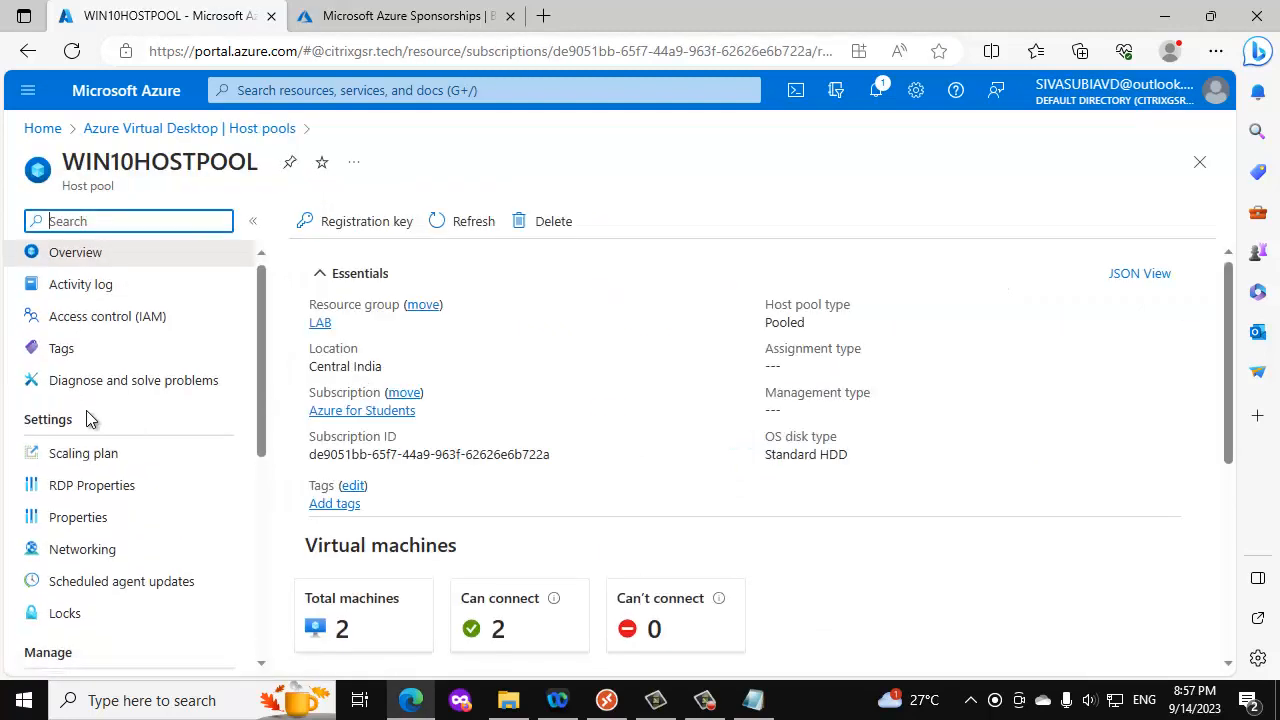
scroll(88, 420, "down", 3)
left_click(100, 565)
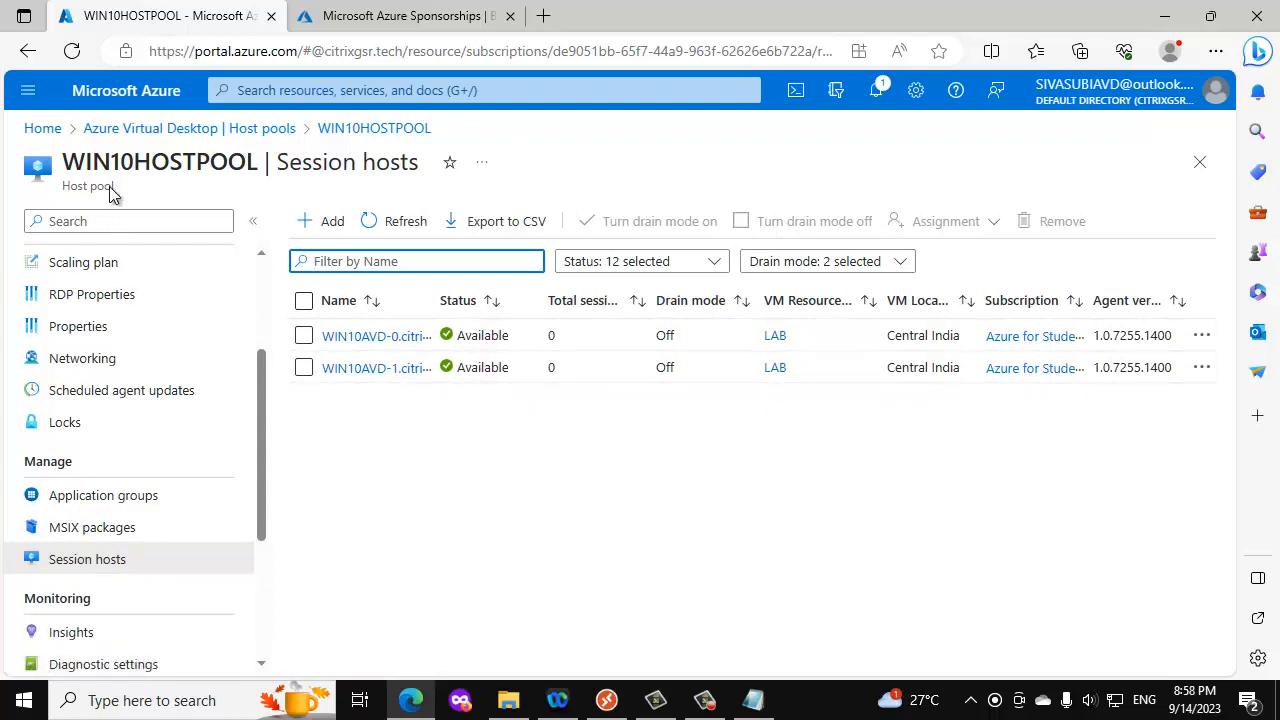
left_click(121, 133)
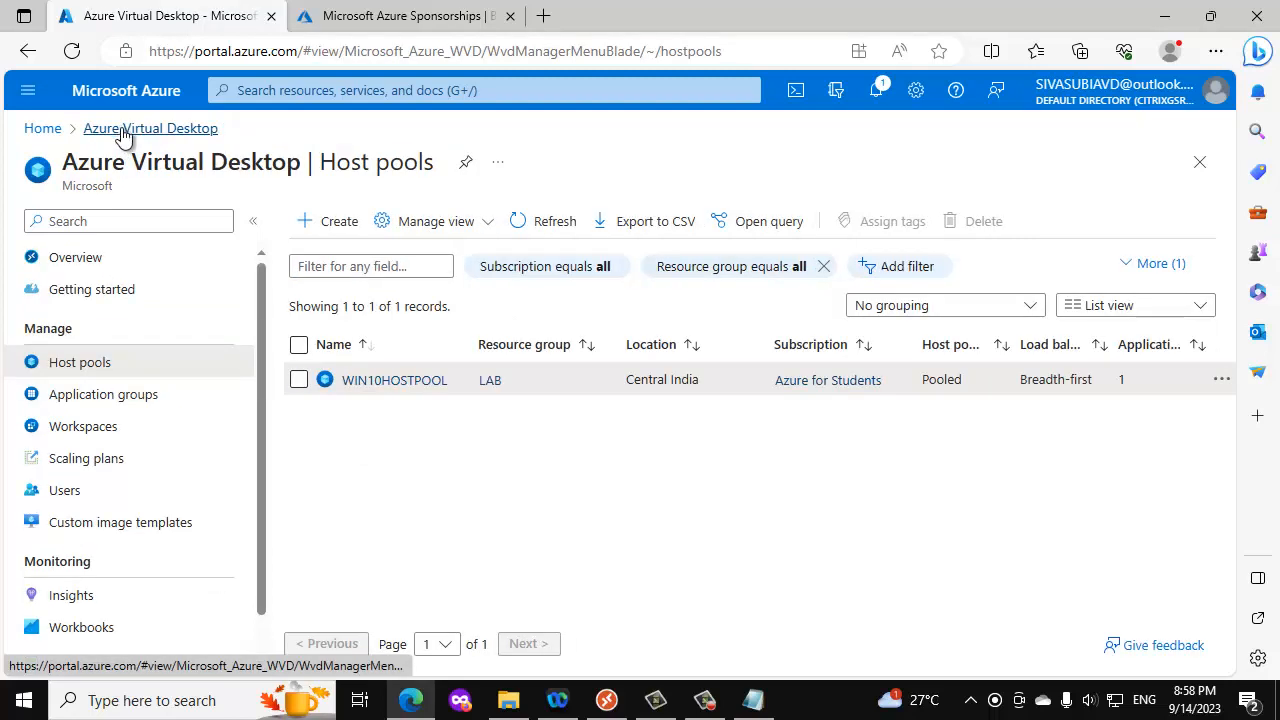
- Start a new Azure Virtual Desktop workspace in the LAB resource group and name it WIN10-WORKSPACE
scroll(129, 385, "down", 1)
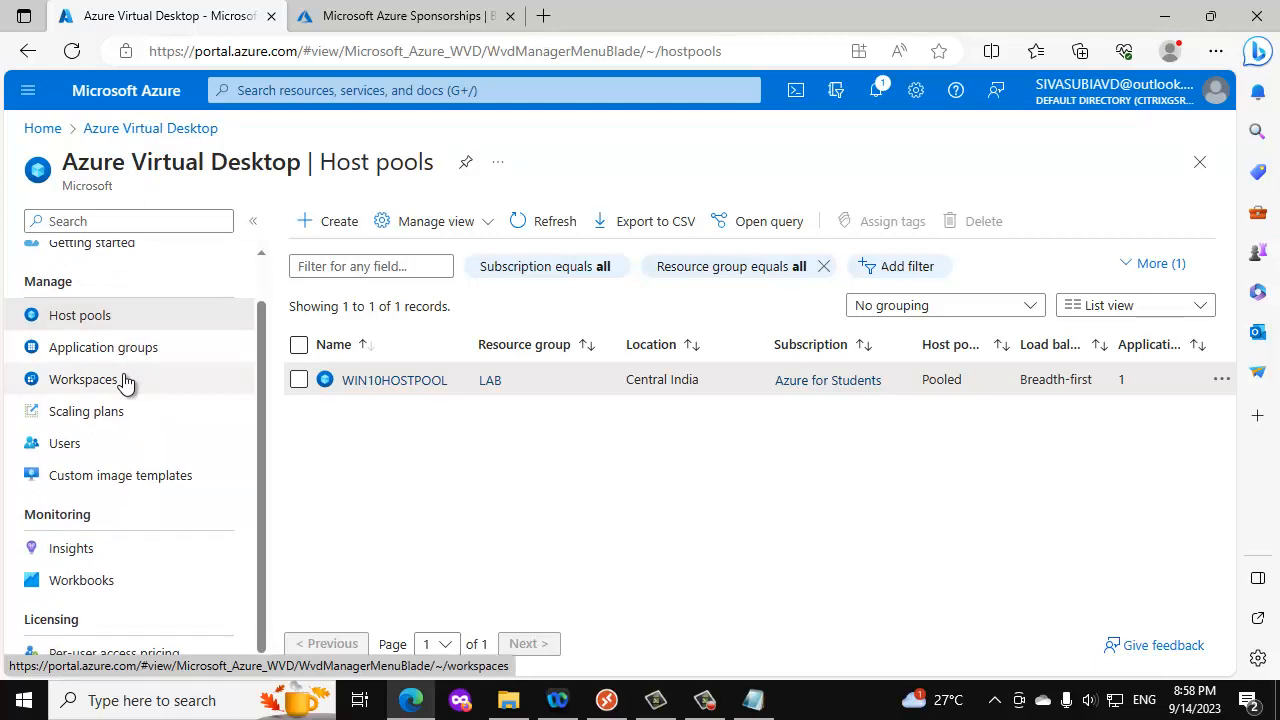
left_click(125, 383)
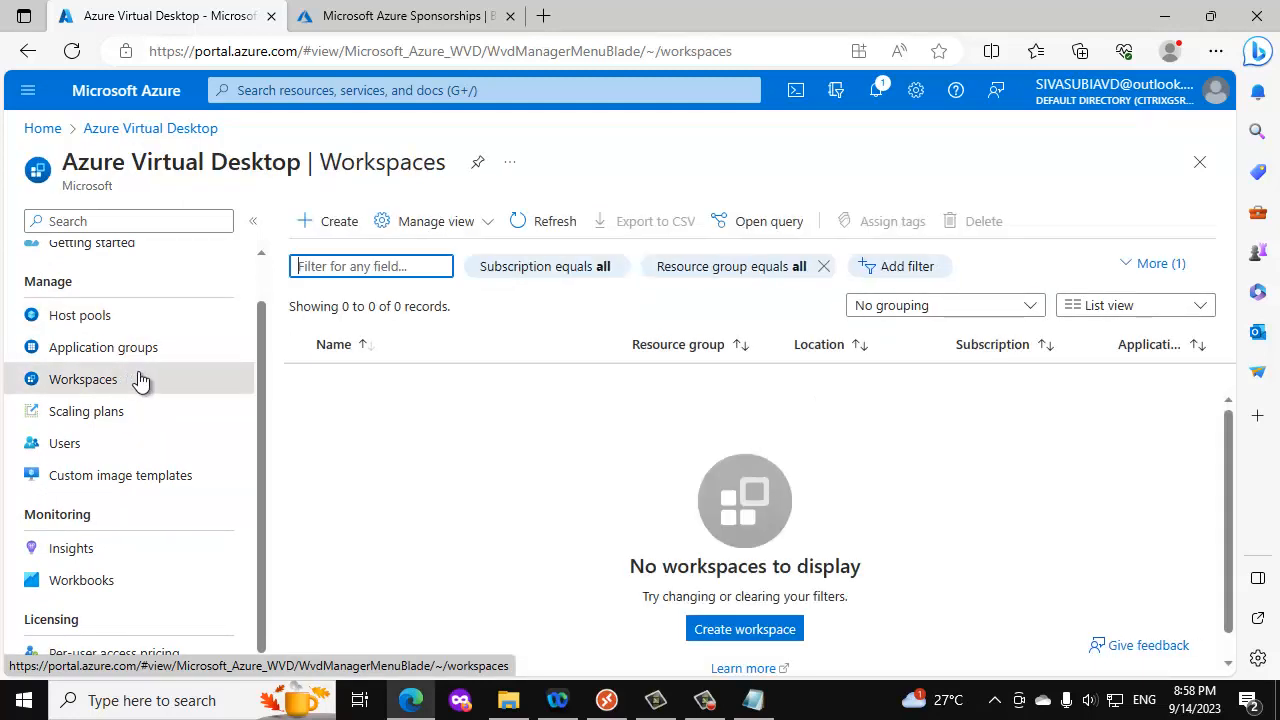
left_click(744, 632)
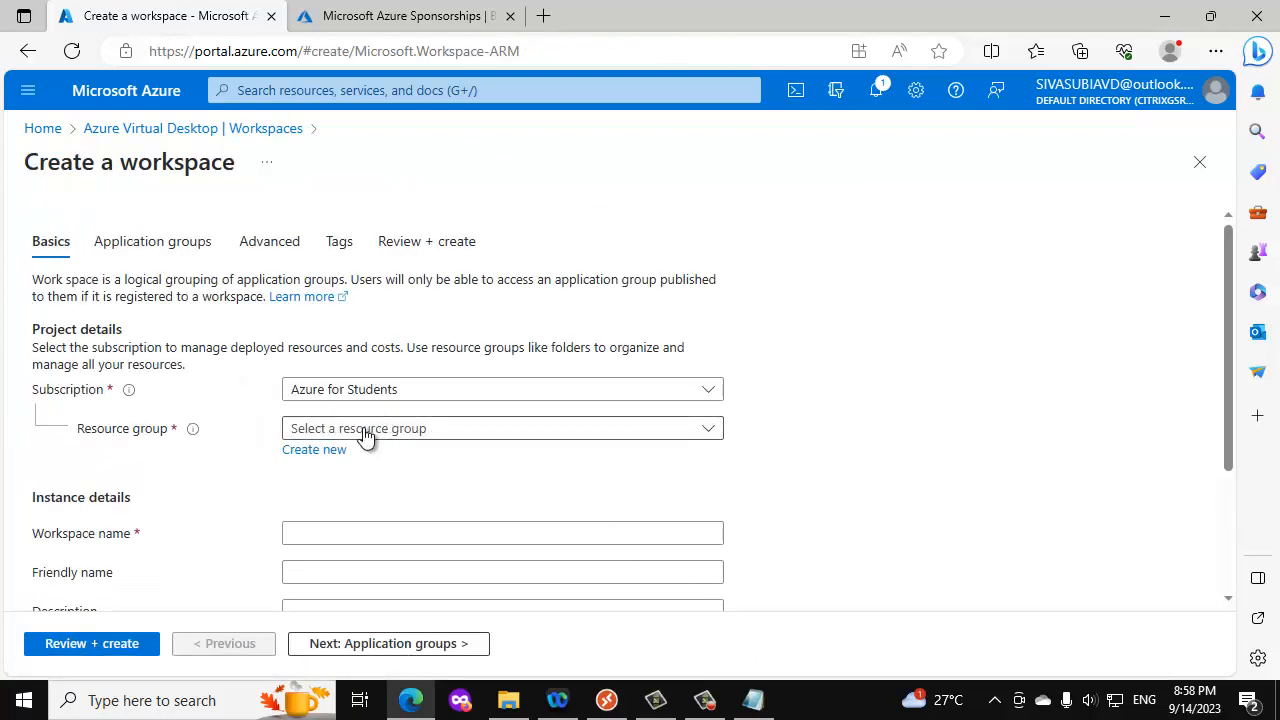
left_click(363, 432)
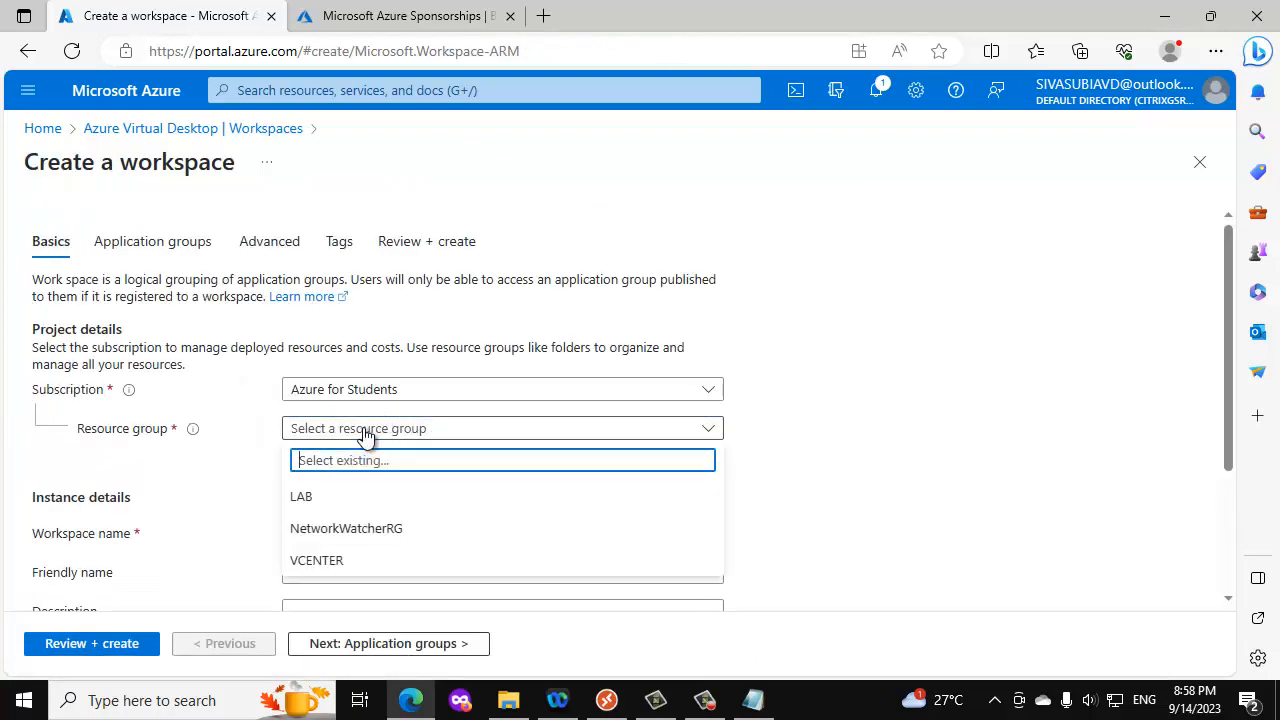
left_click(320, 494)
left_click(322, 531)
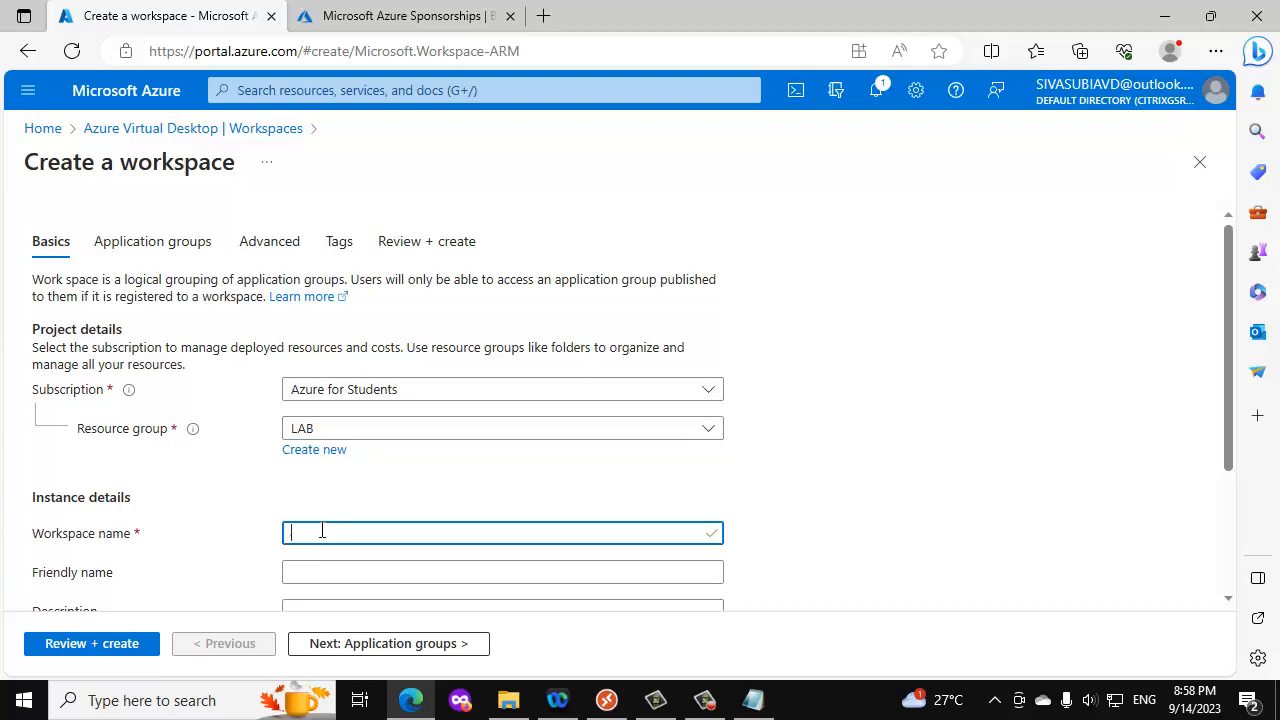
type("WIN10-WORKS")
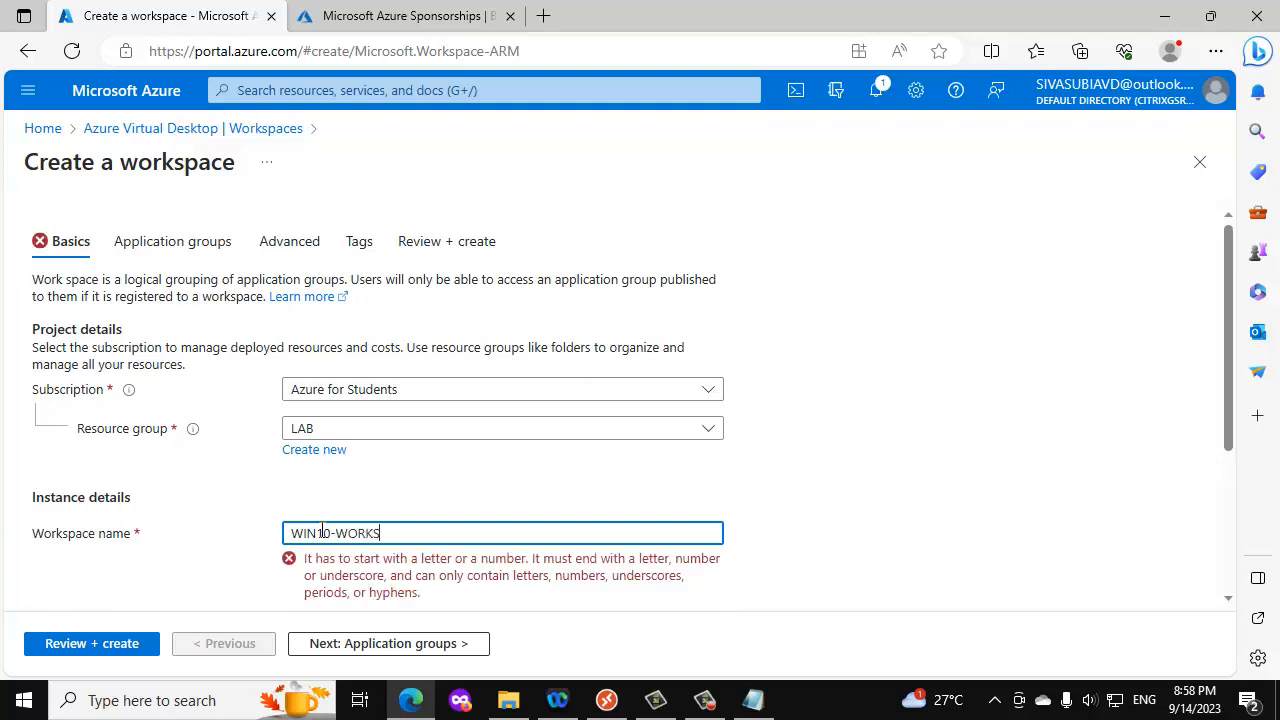
type("PAXC")
- Set the workspace's location to Central India
scroll(320, 530, "down", 2)
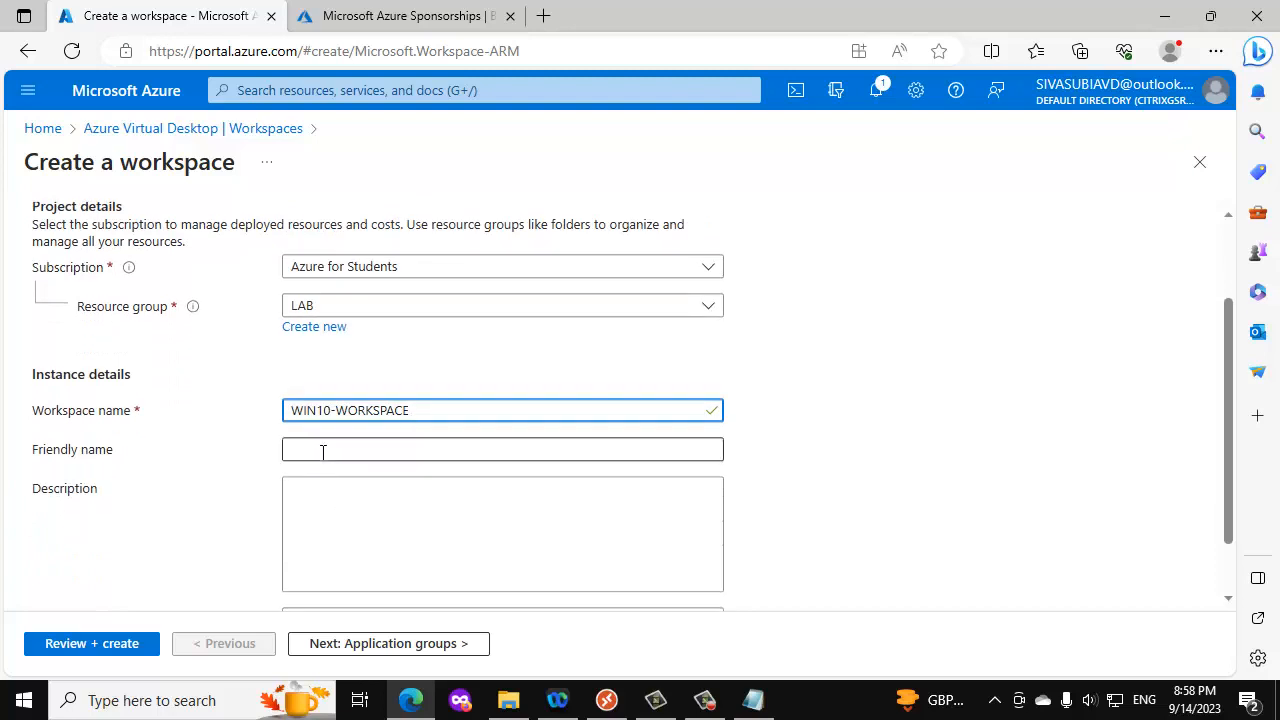
scroll(332, 488, "down", 1)
left_click(366, 552)
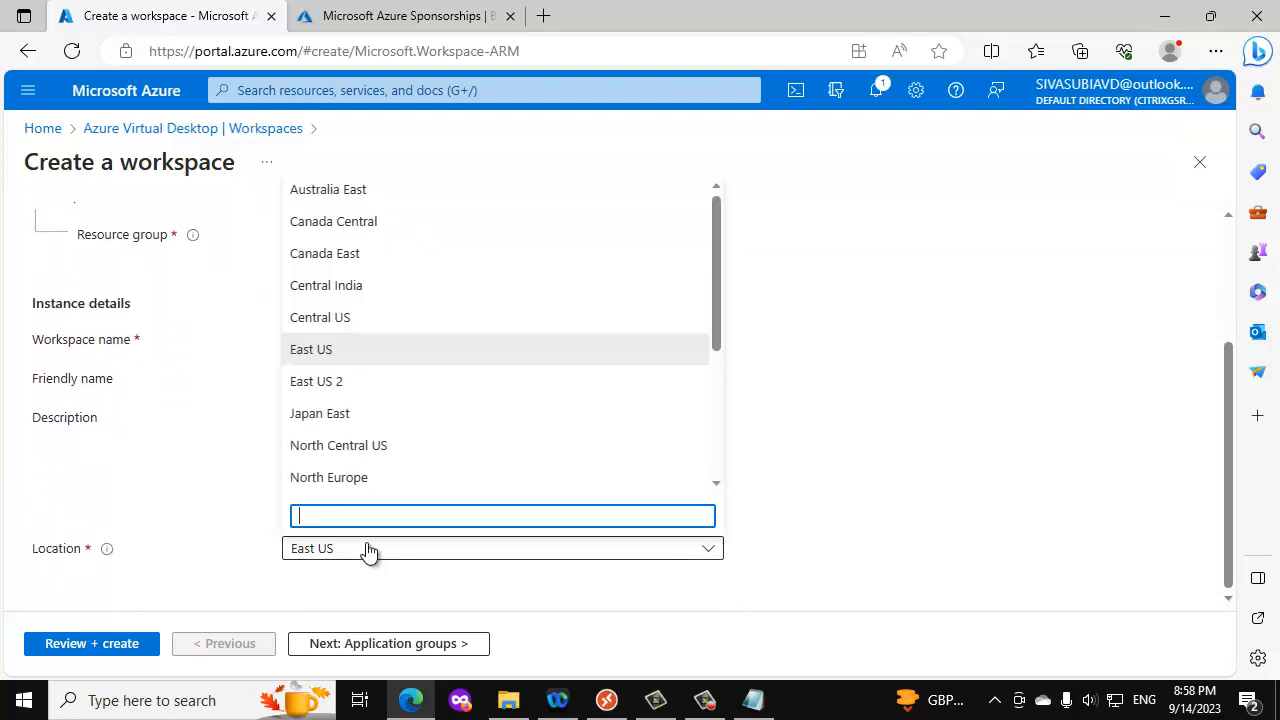
left_click(364, 289)
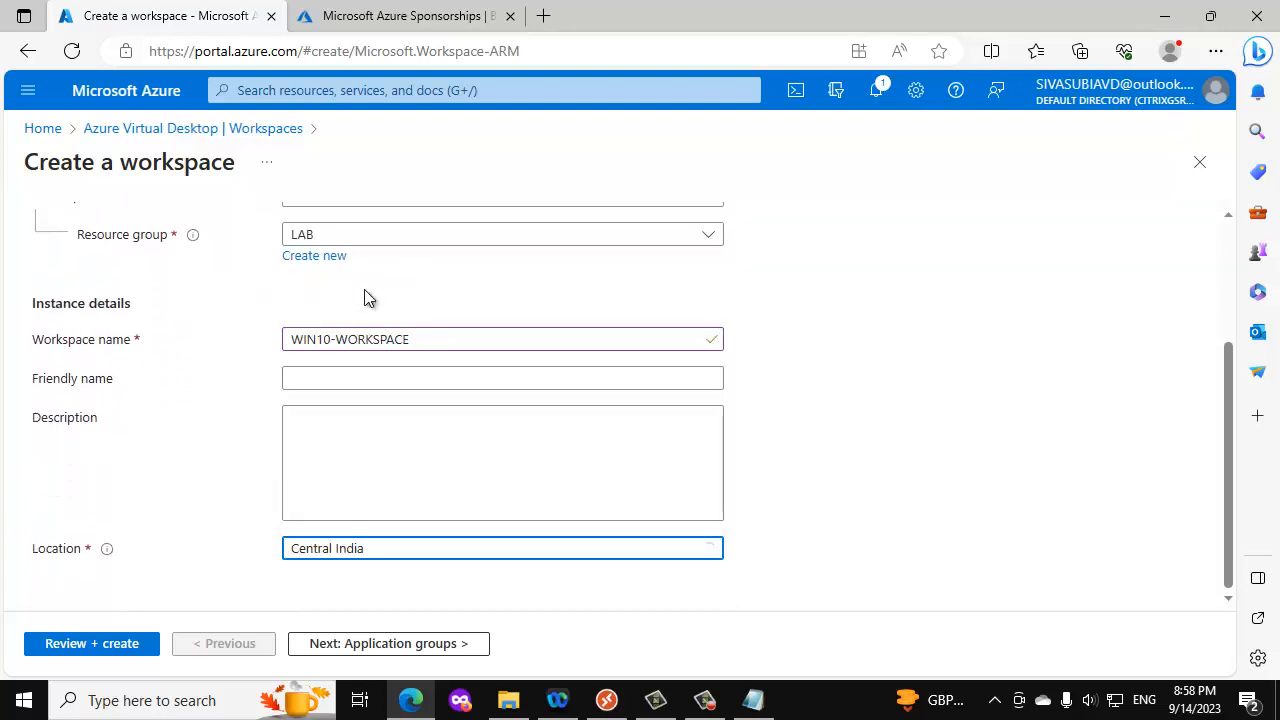
- Enable application group registration for the workspace and register the WIN10HOSTPOOL-DAG desktop application group
left_click(398, 645)
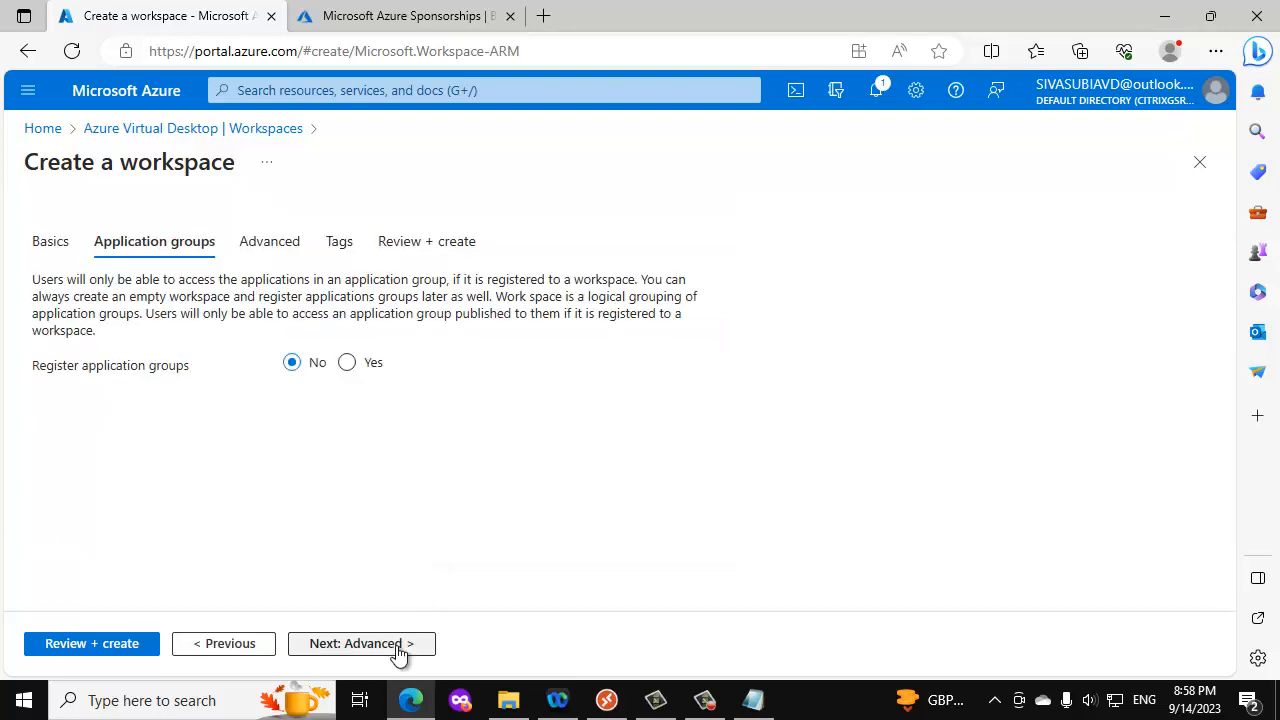
left_click(348, 364)
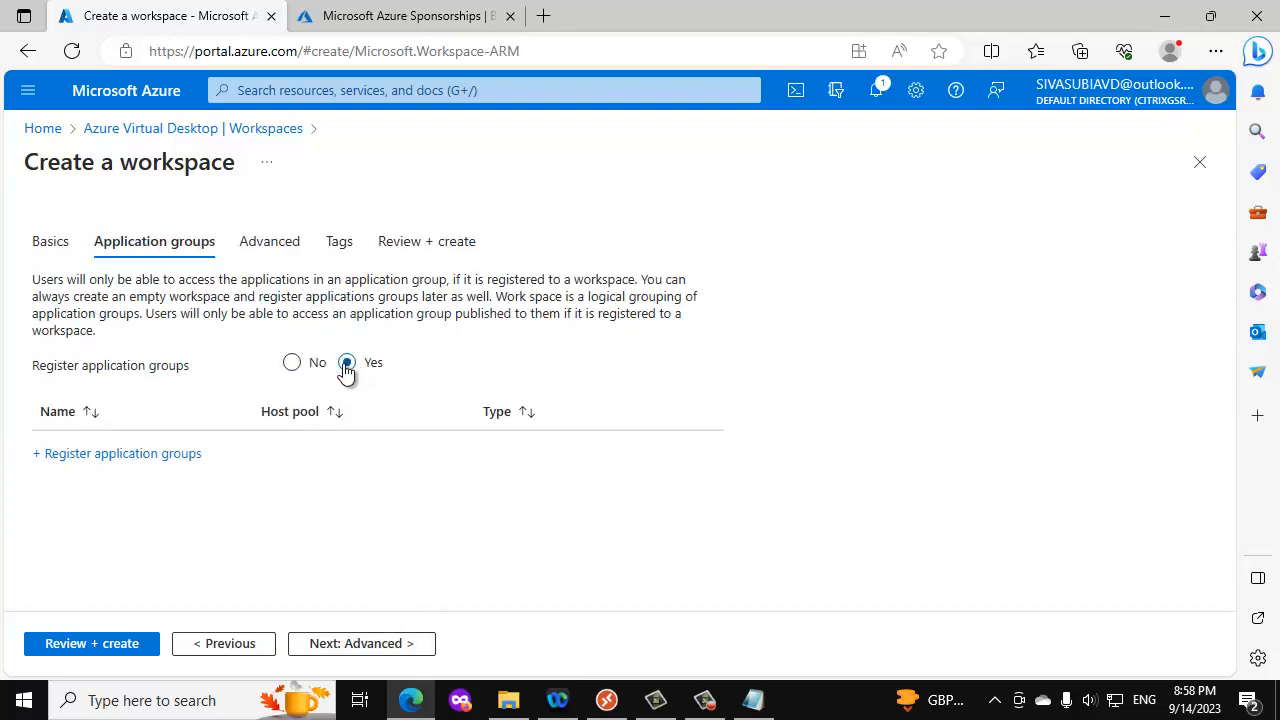
left_click(176, 458)
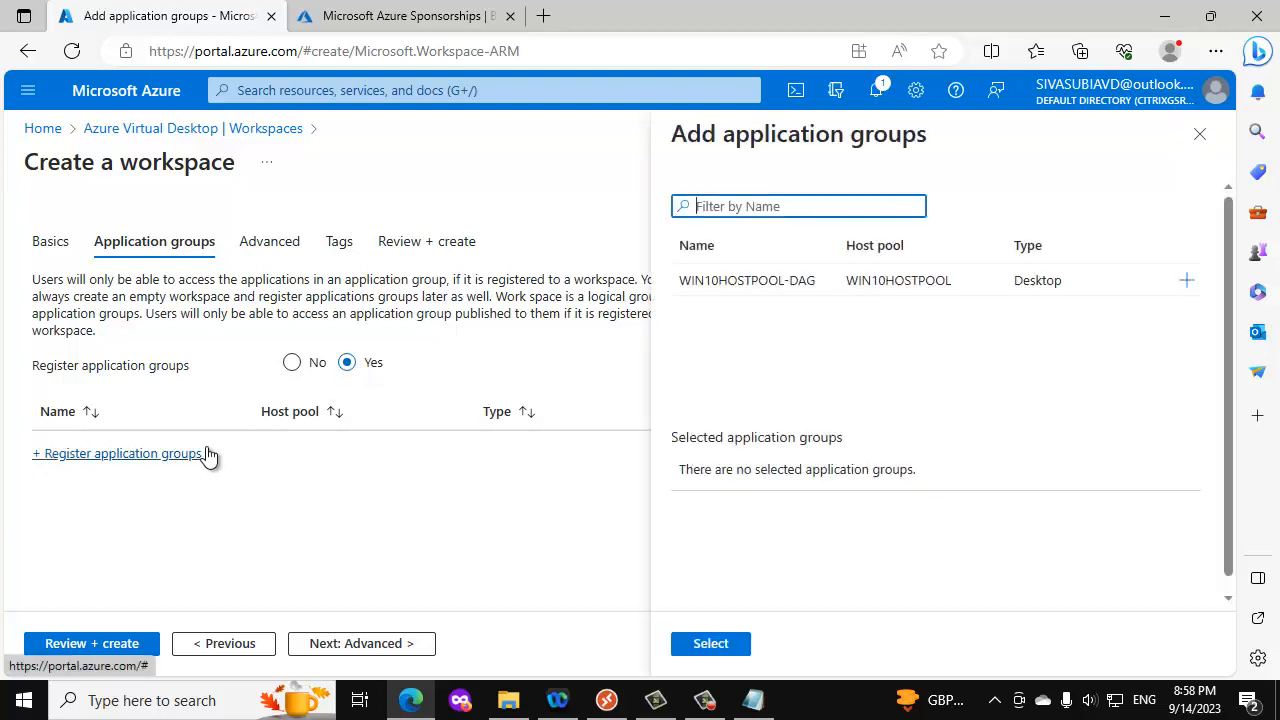
left_click(763, 285)
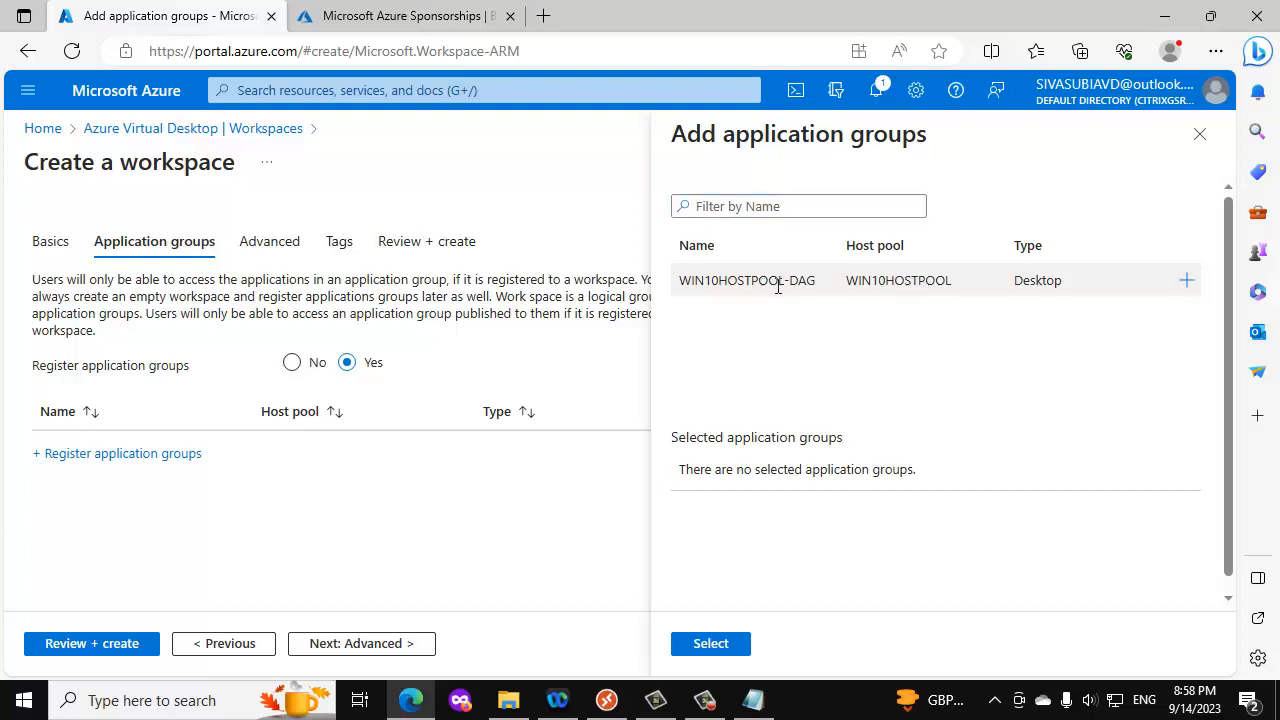
left_click(1187, 281)
left_click(712, 643)
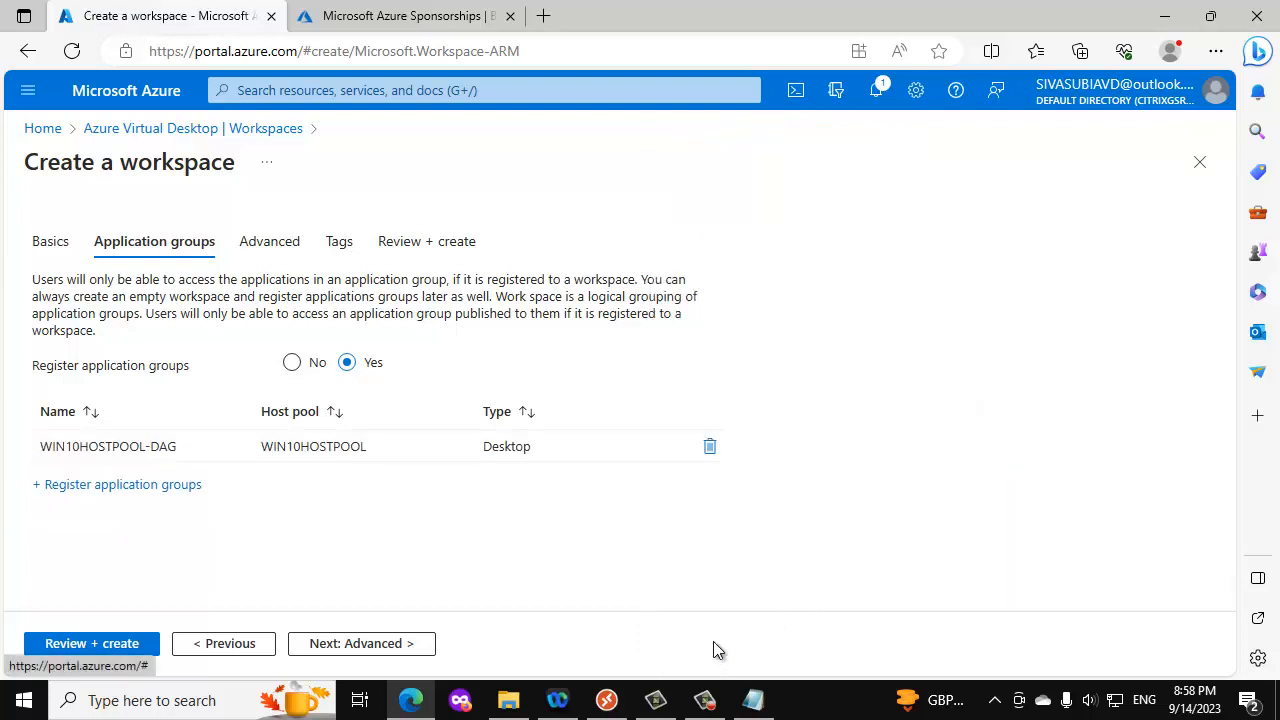
- Leave the advanced and tag settings unchanged, create the workspace and open the deployed resource
left_click(343, 643)
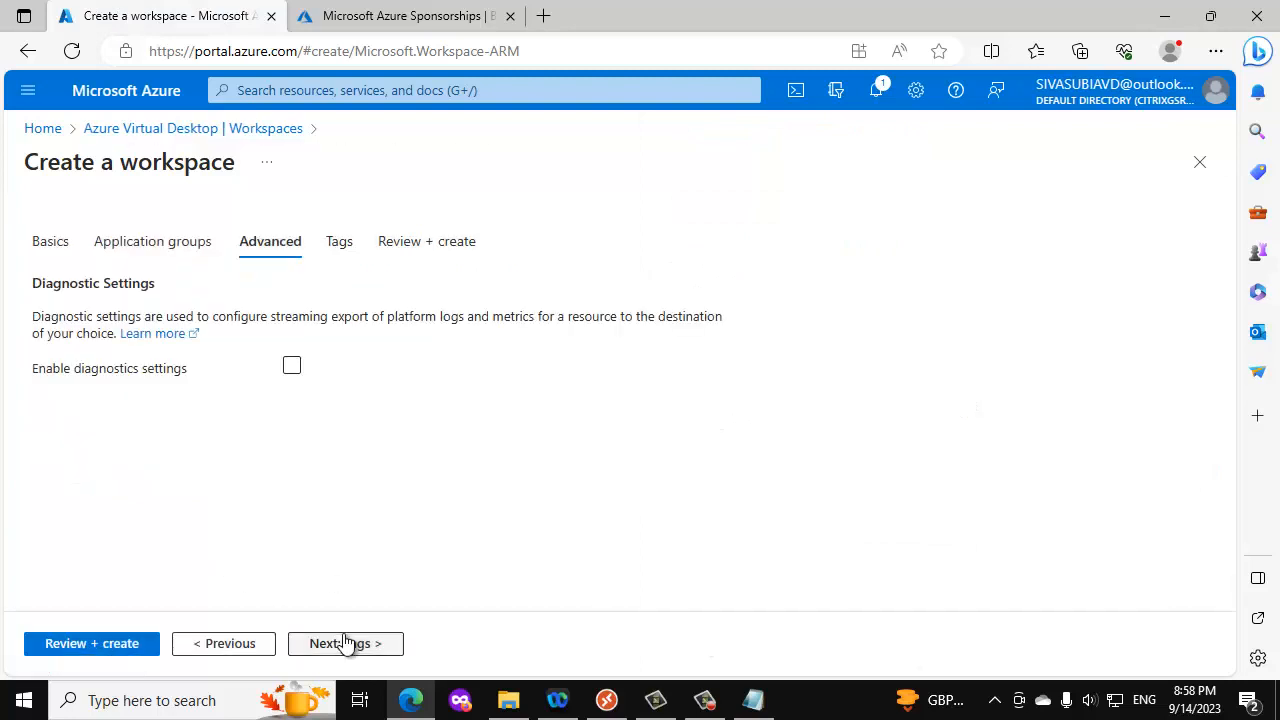
left_click(343, 643)
left_click(343, 643)
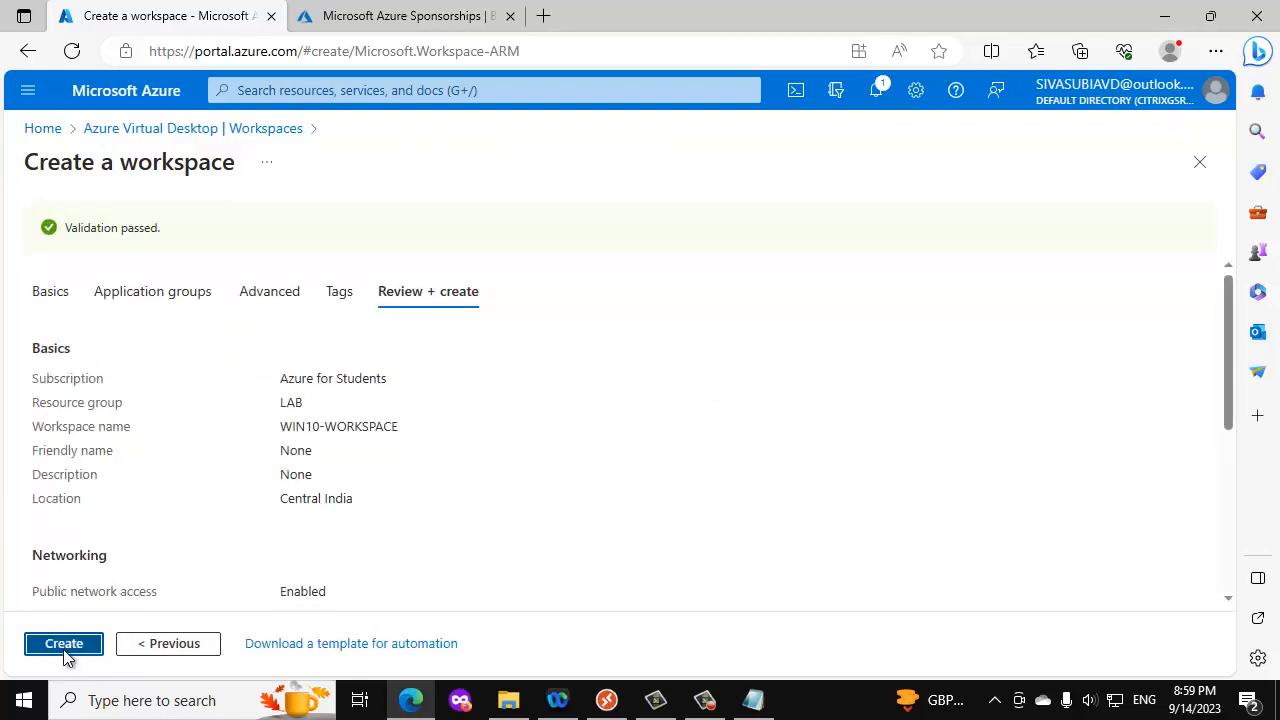
left_click(64, 648)
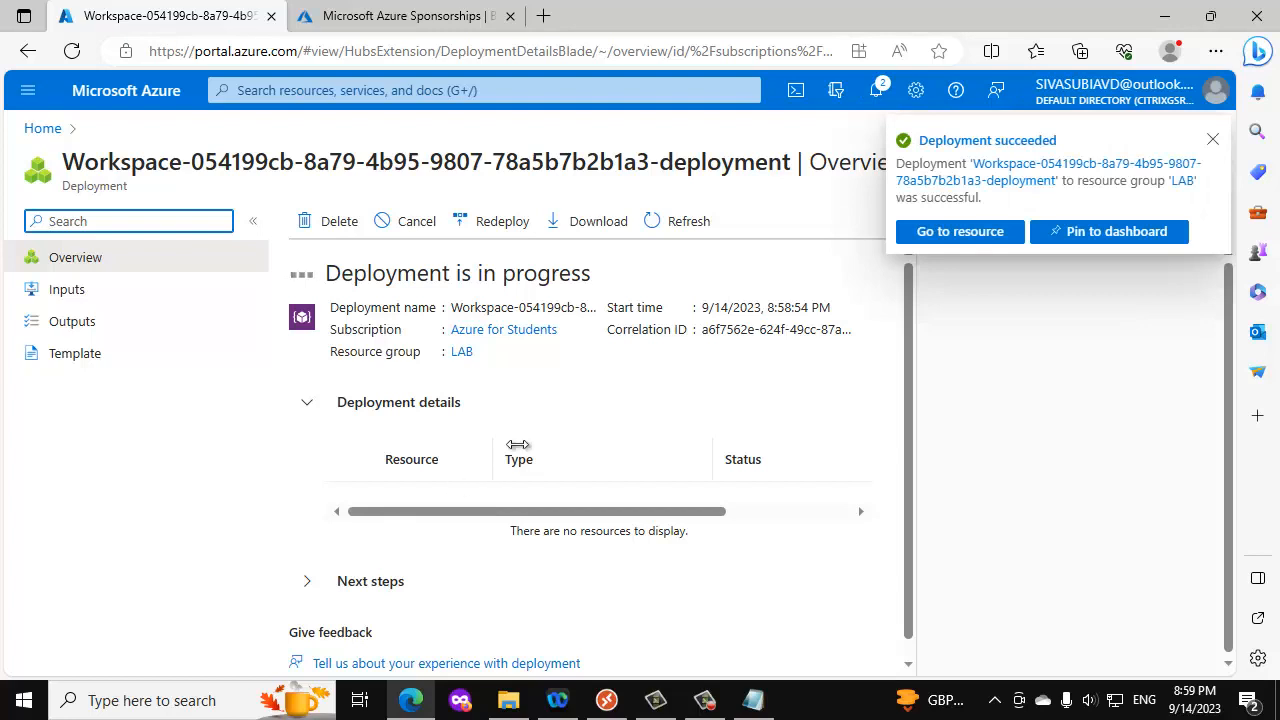
left_click(948, 233)
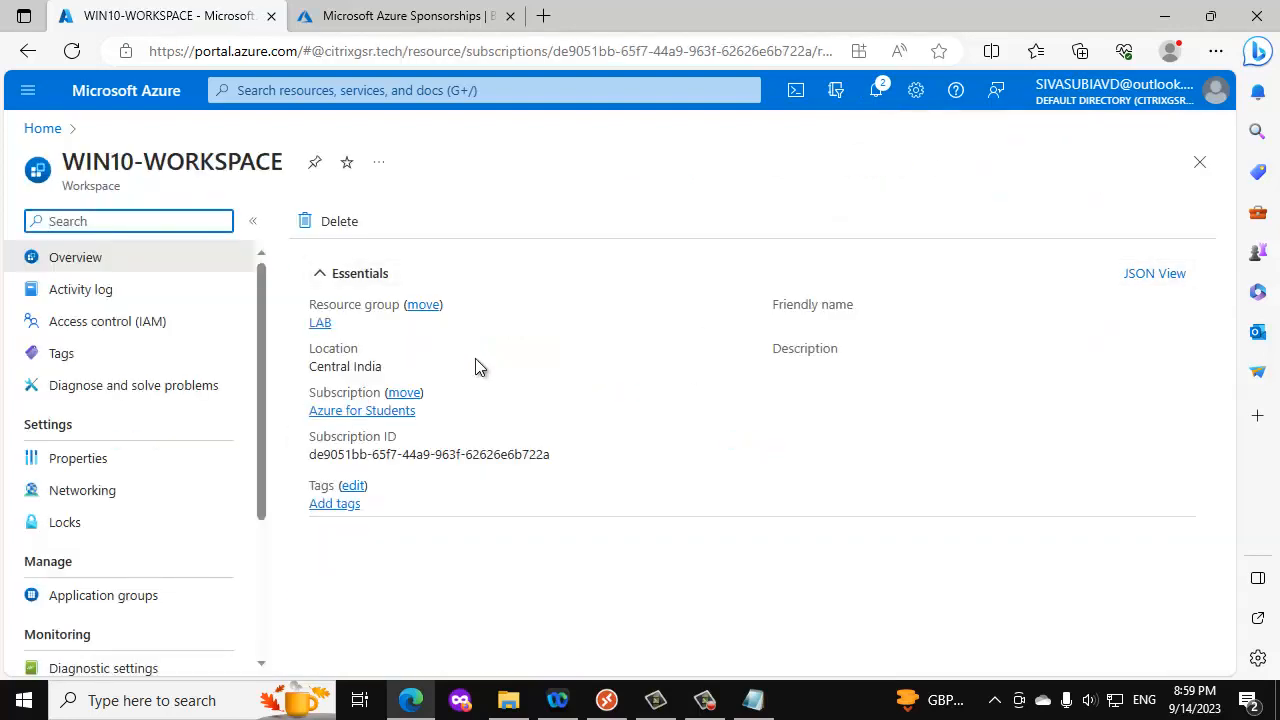
- Return to Azure Virtual Desktop and open the user assignments of the WIN10HOSTPOOL-DAG application group
left_click(40, 128)
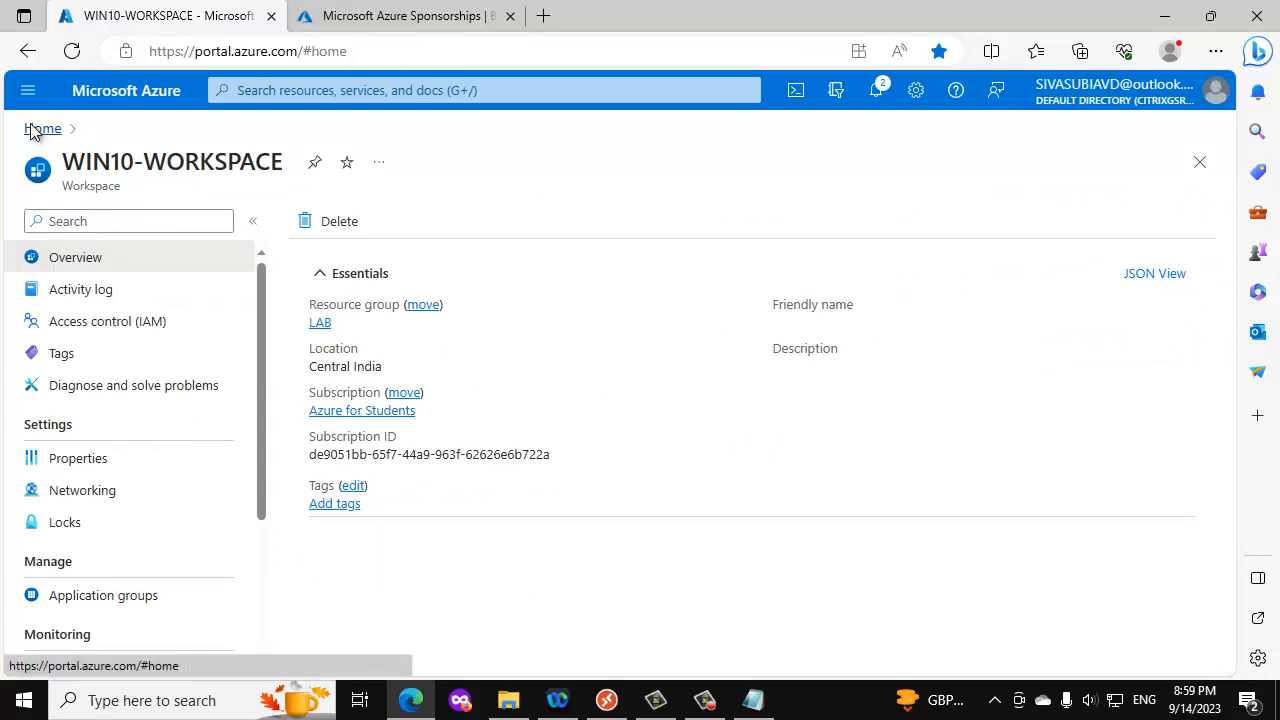
left_click(238, 205)
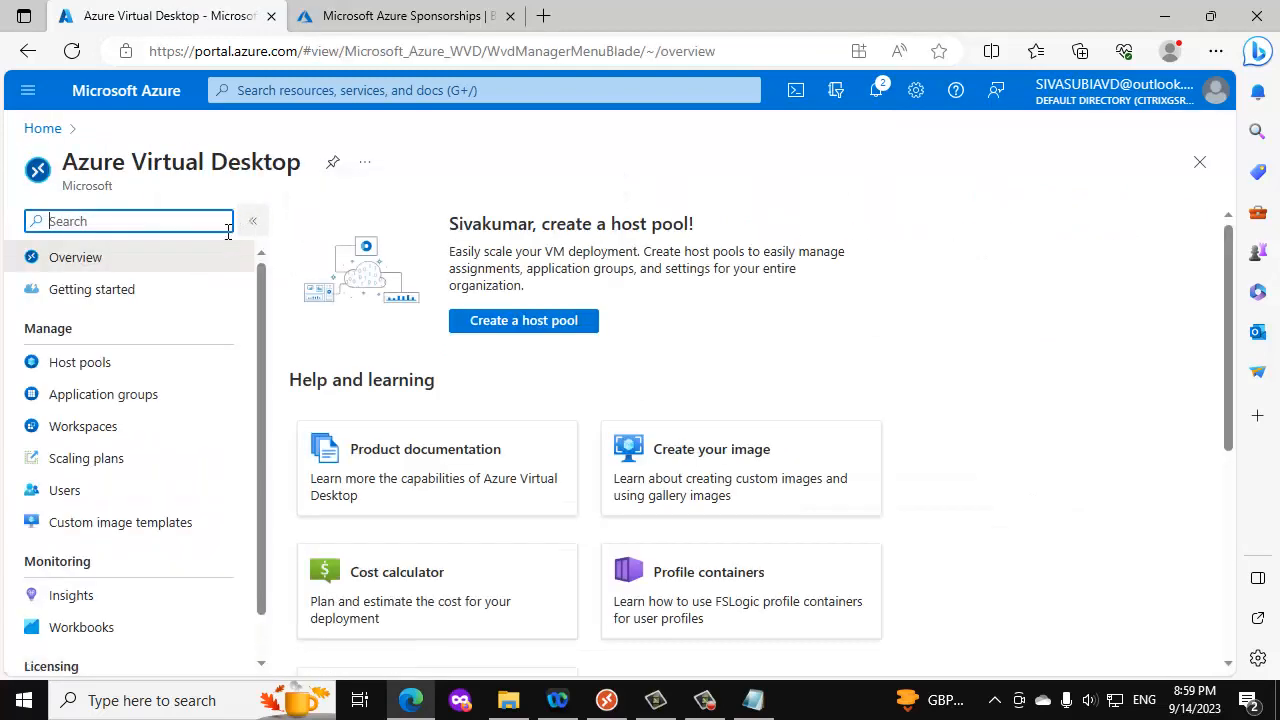
left_click(120, 402)
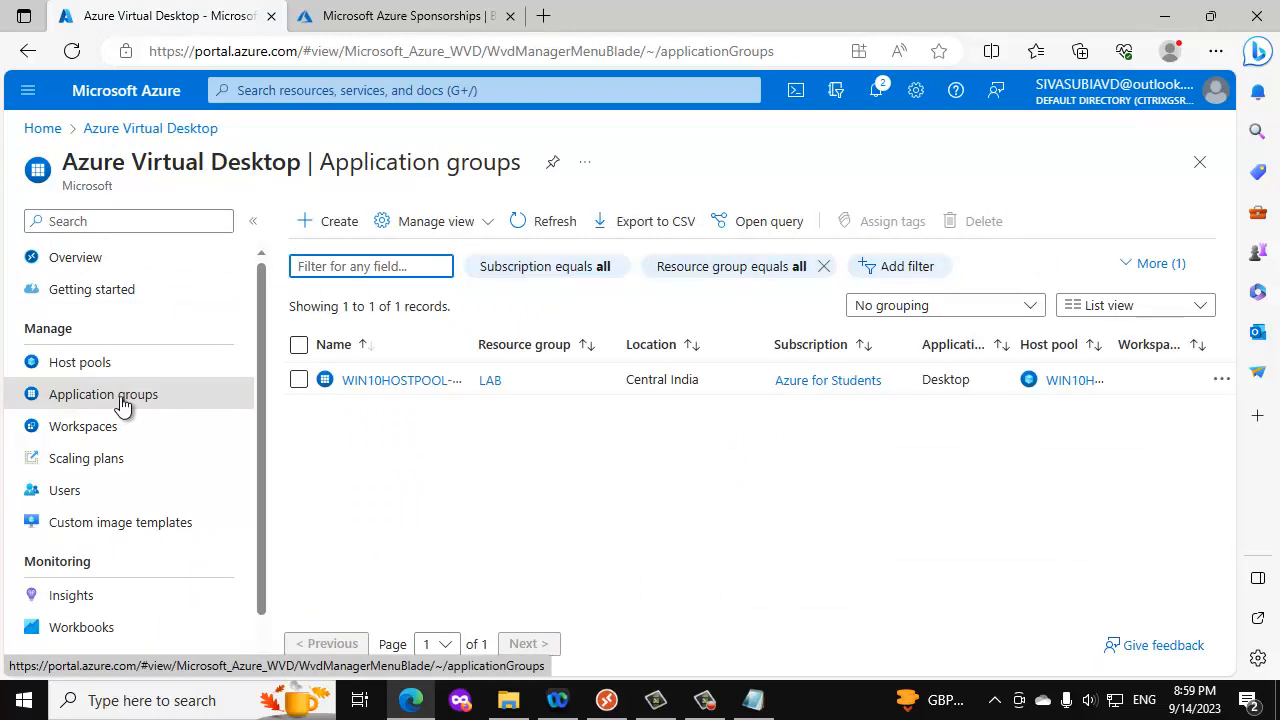
left_click(388, 380)
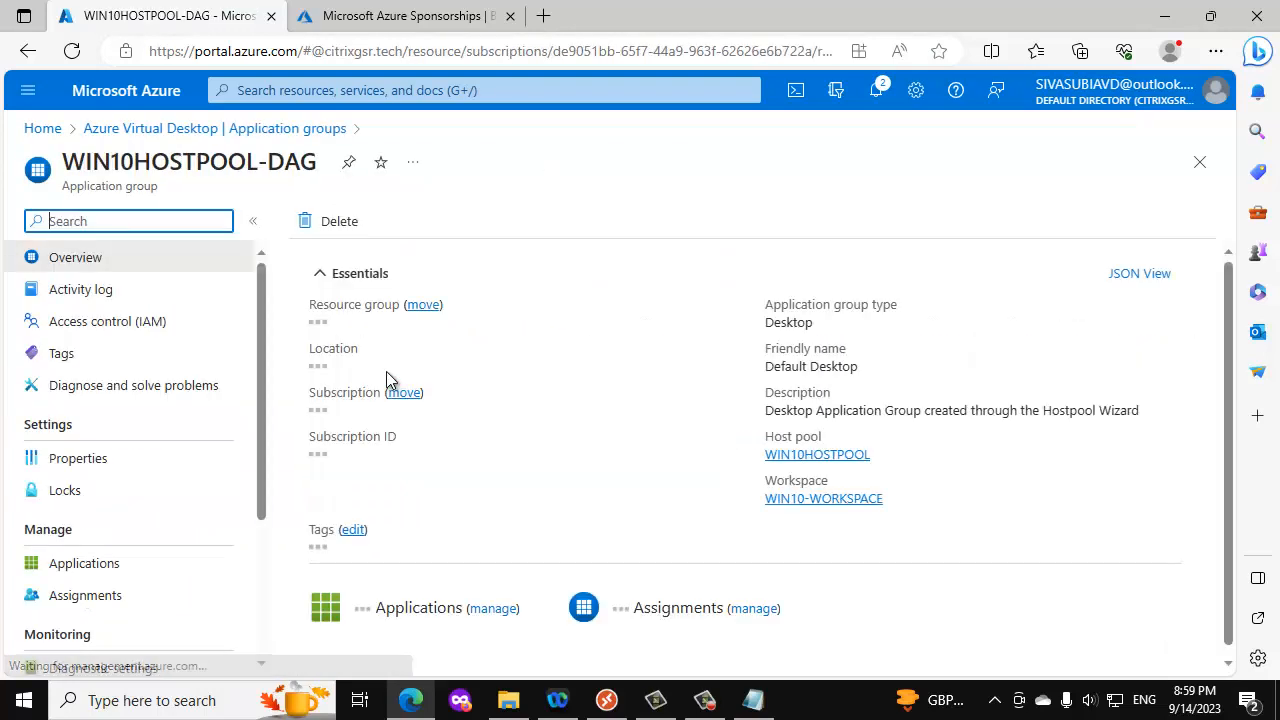
left_click(85, 597)
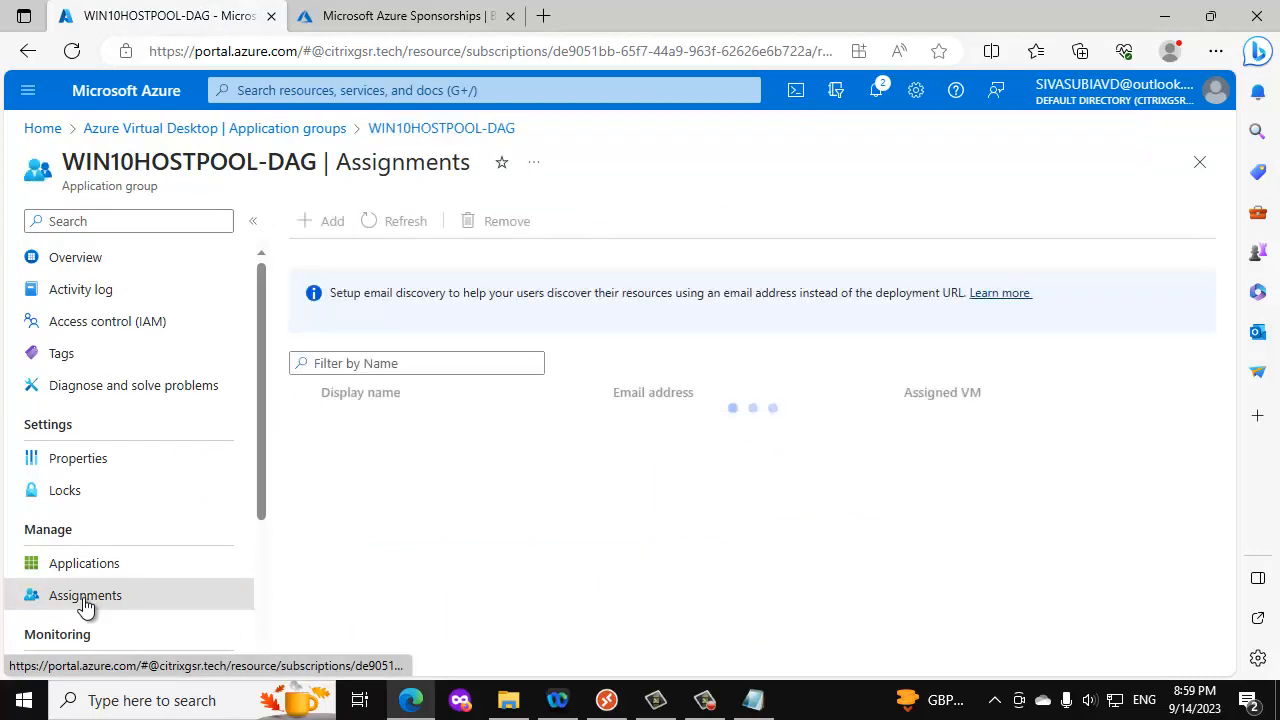
- Search the directory for AV and assign the AVDUSERS group to the application group
left_click(322, 221)
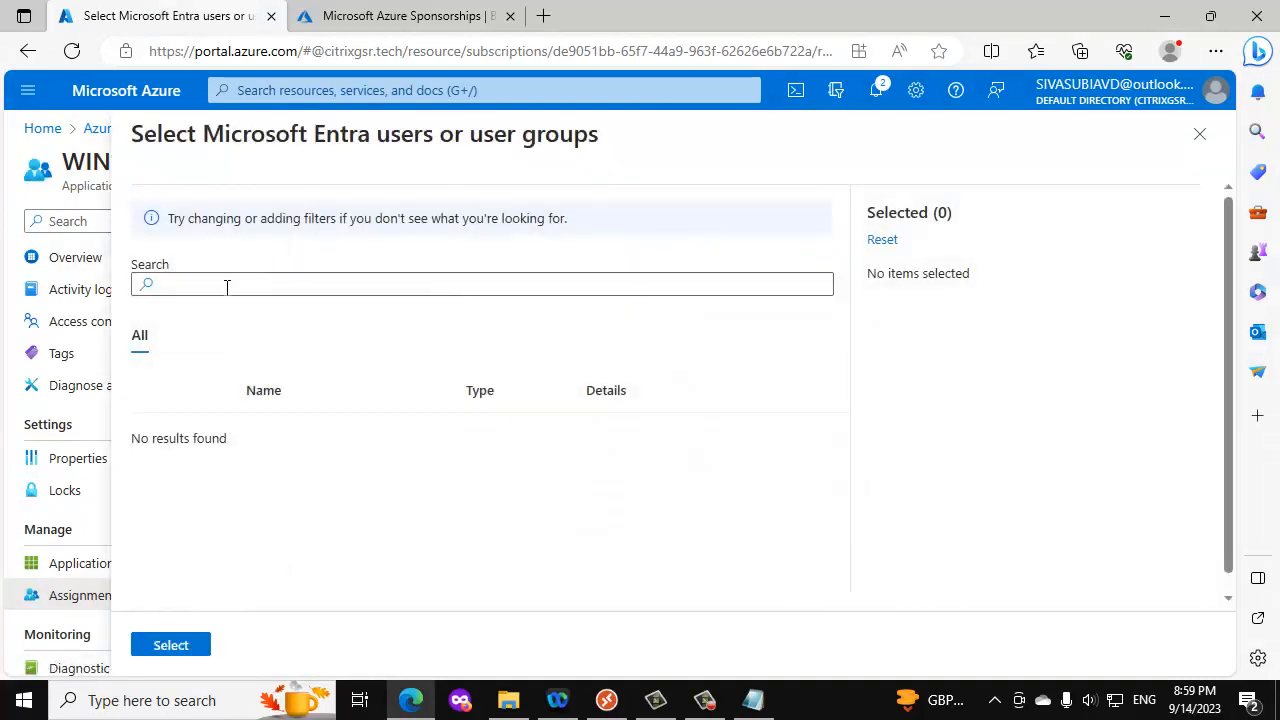
left_click(227, 287)
type("AV")
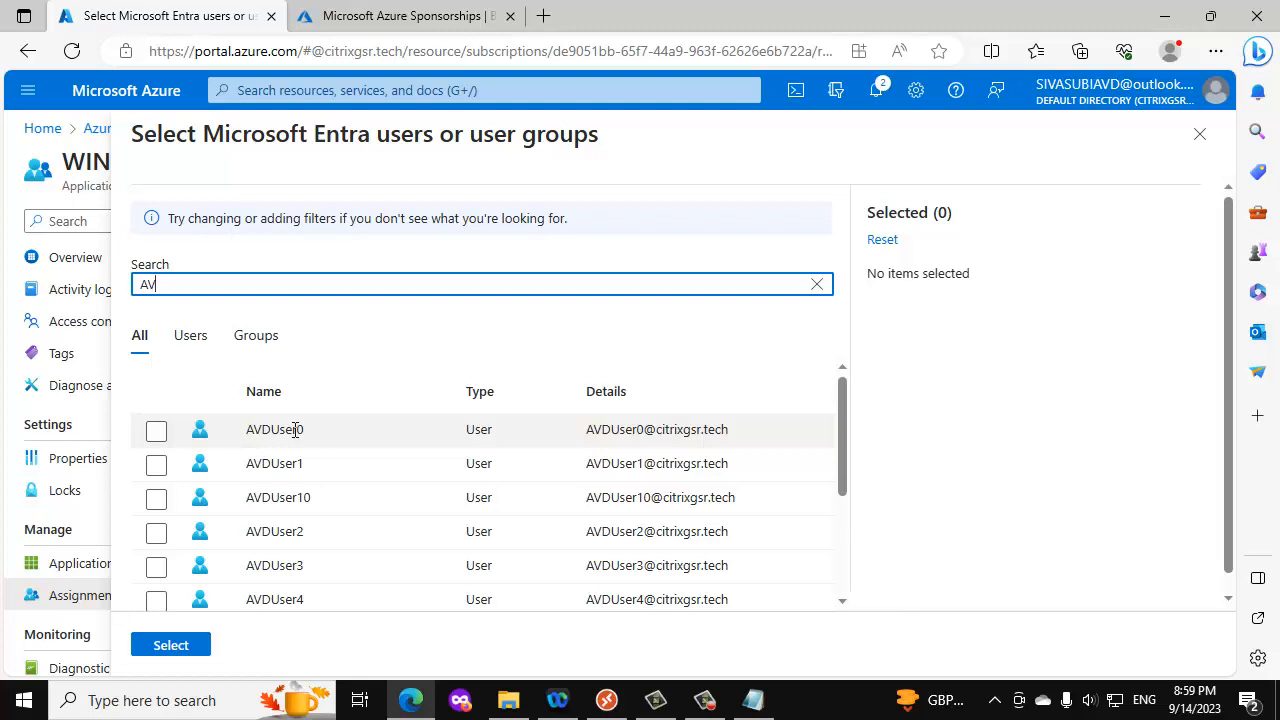
scroll(295, 429, "down", 3)
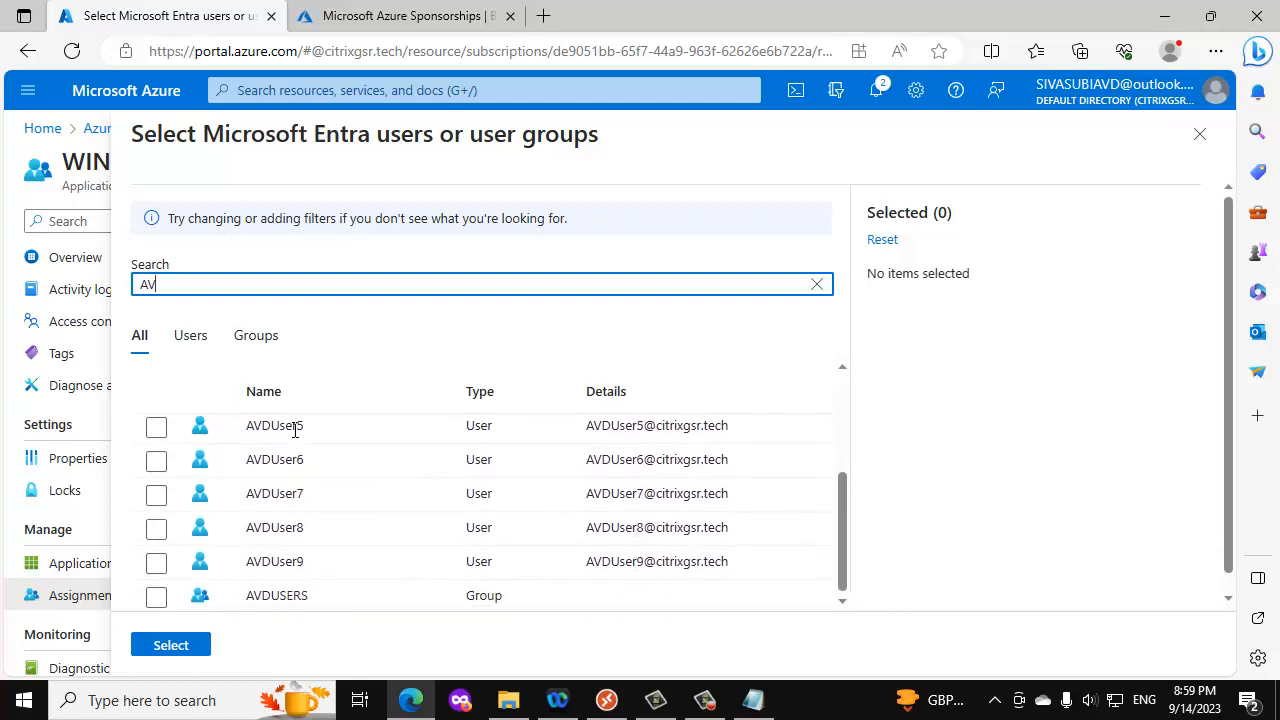
scroll(295, 429, "down", 1)
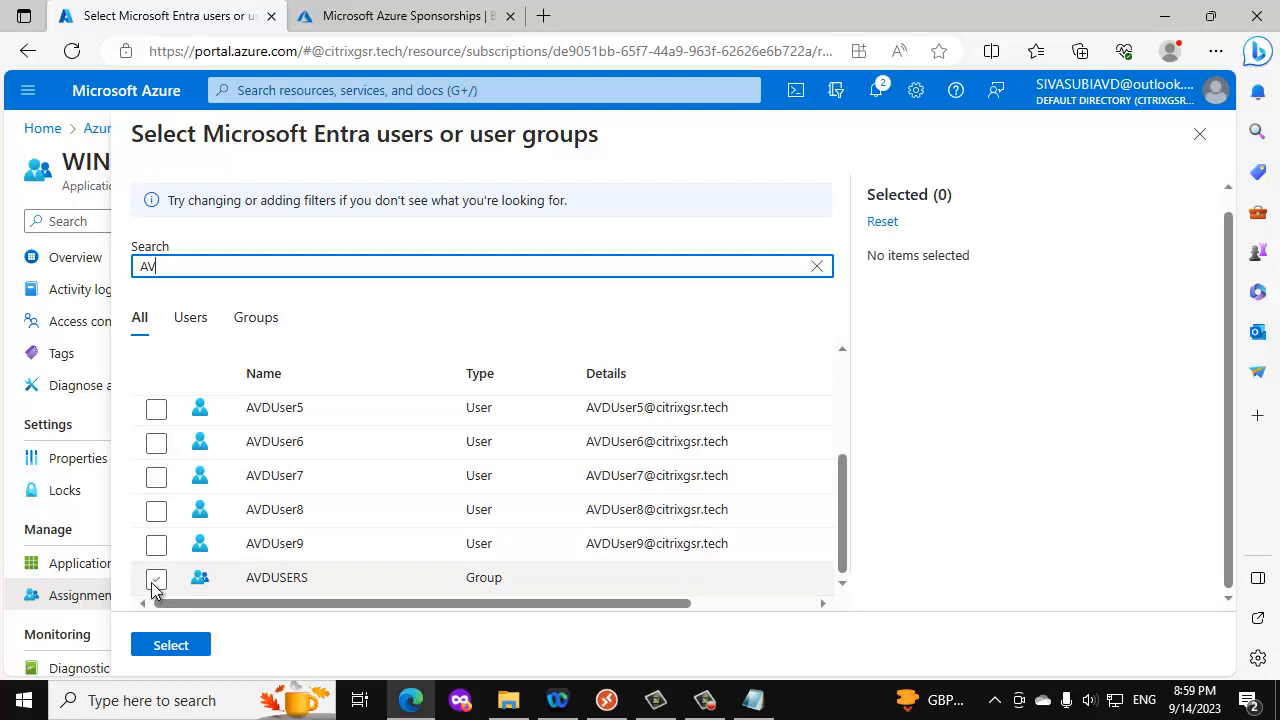
left_click(156, 580)
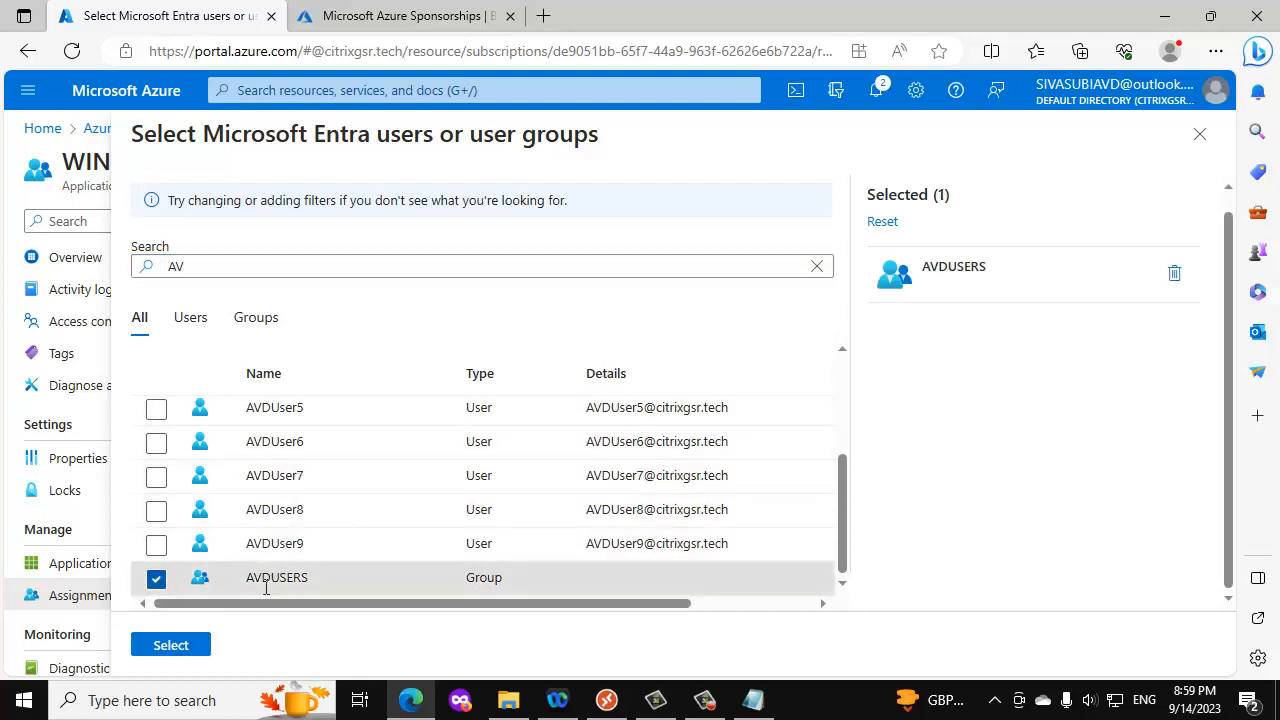
left_click(171, 647)
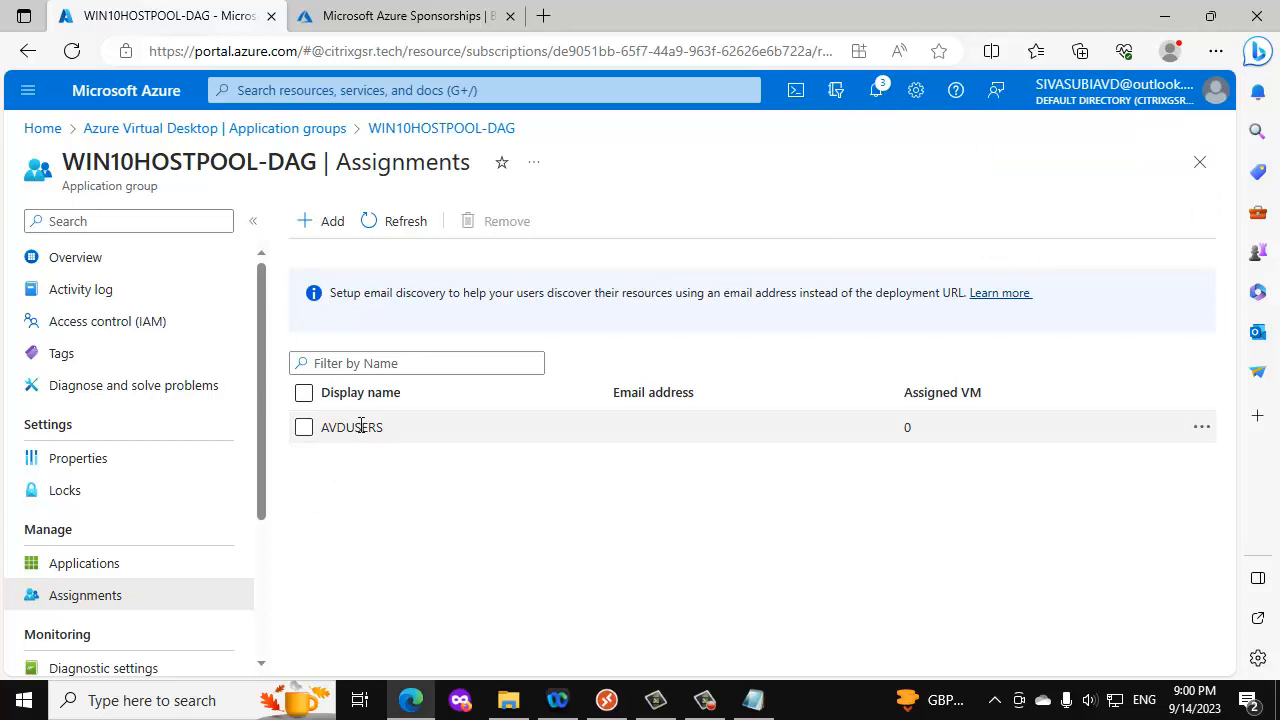
- Switch to the Remote Desktop client and refresh the unavailable workspace feed
left_click(606, 700)
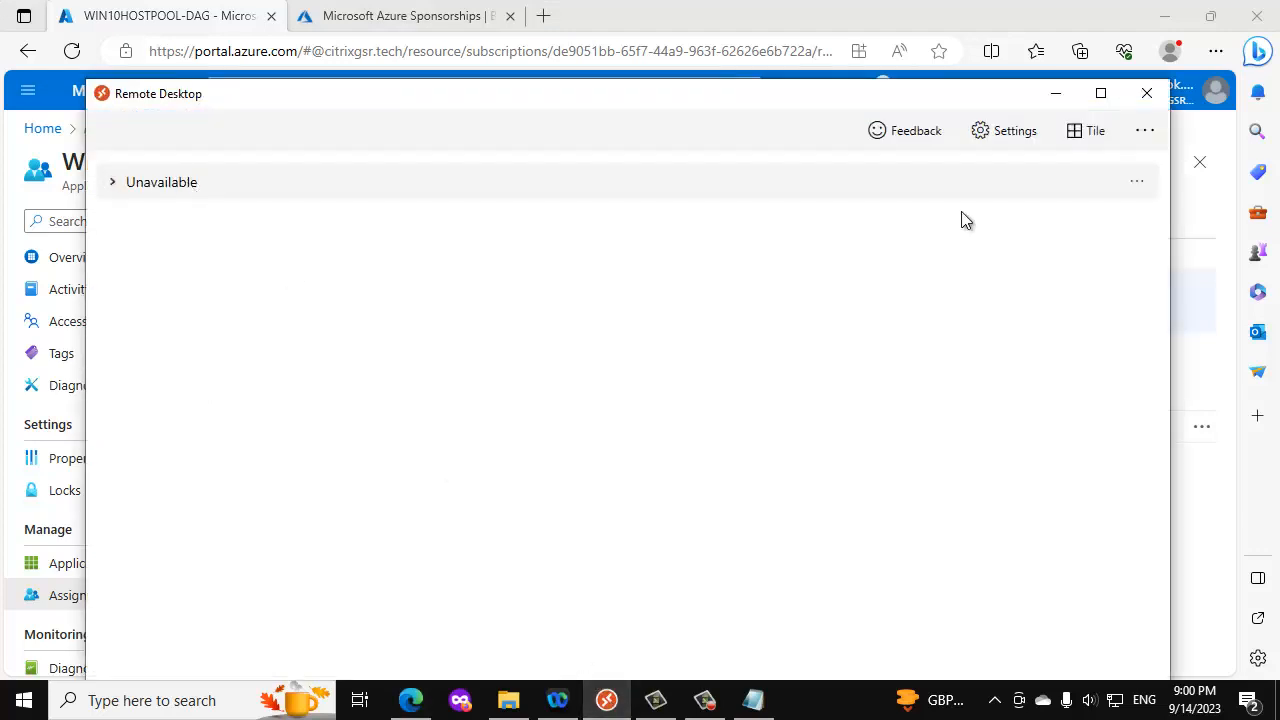
left_click(1135, 181)
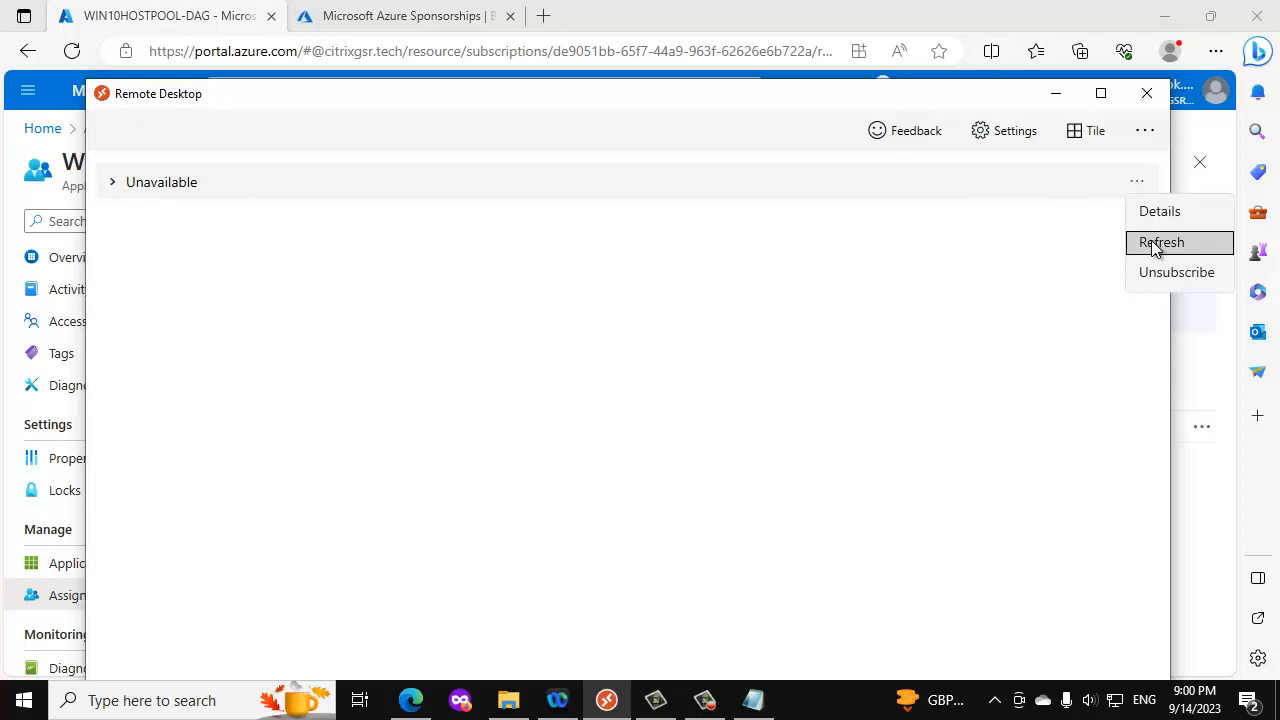
left_click(1160, 243)
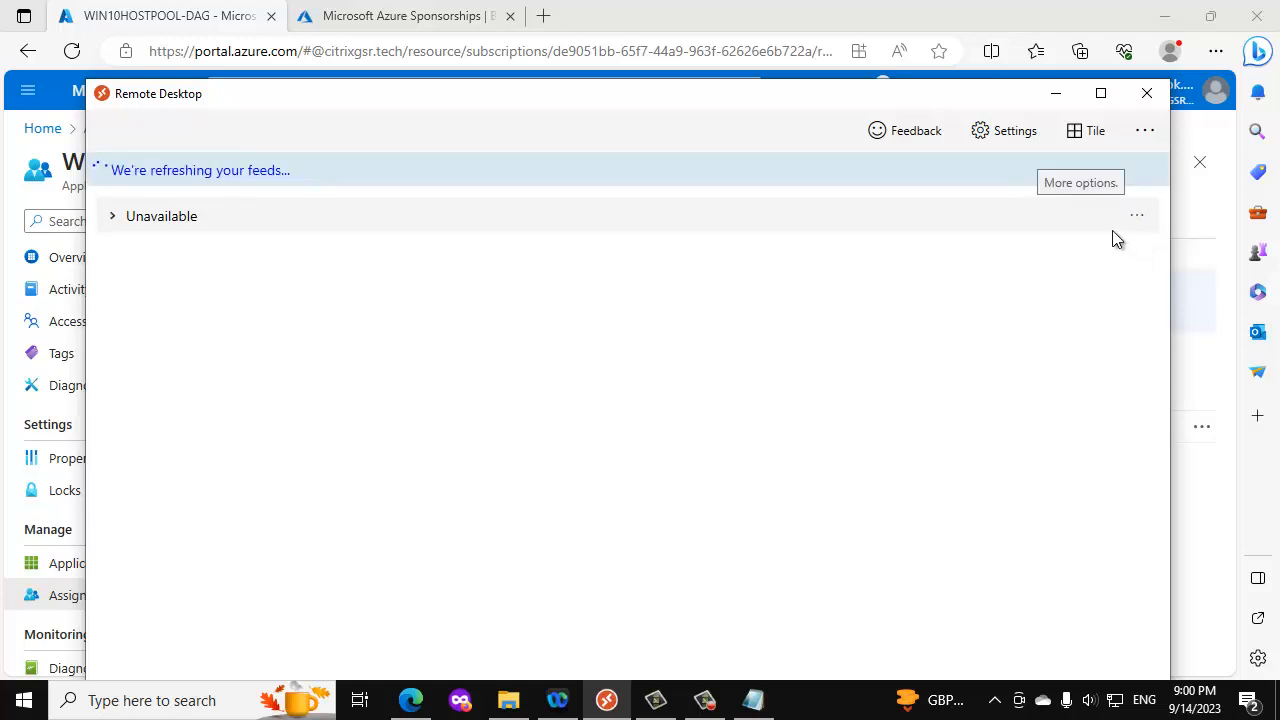
left_click(1112, 230)
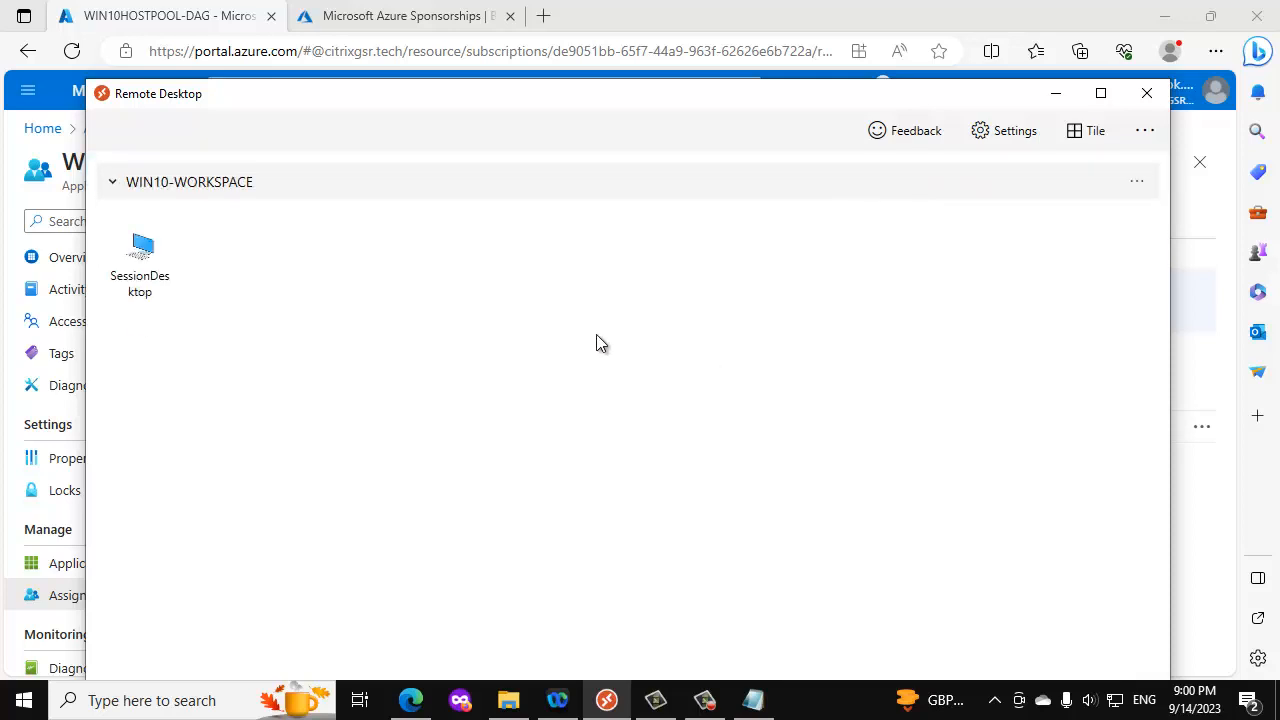
- Connect to SessionDesktop in WIN10-WORKSPACE, entering the user account's password in the credentials prompt
double_click(148, 256)
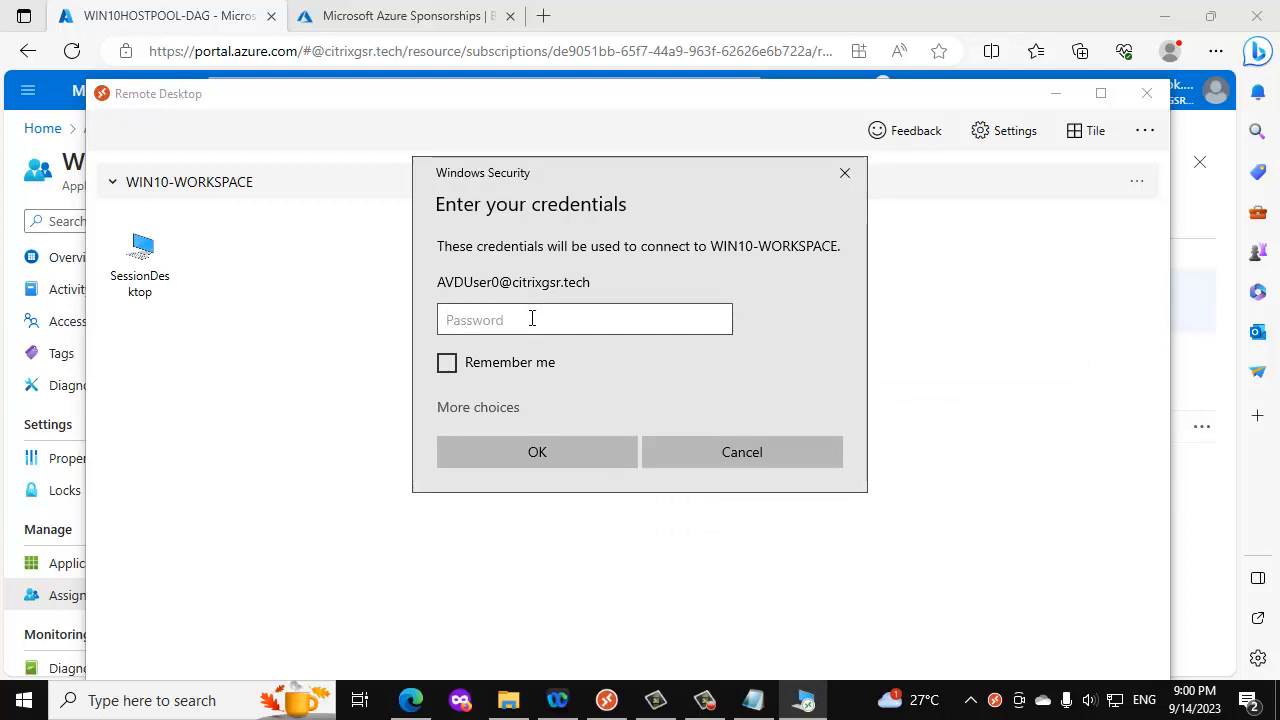
type("••••••••••••••")
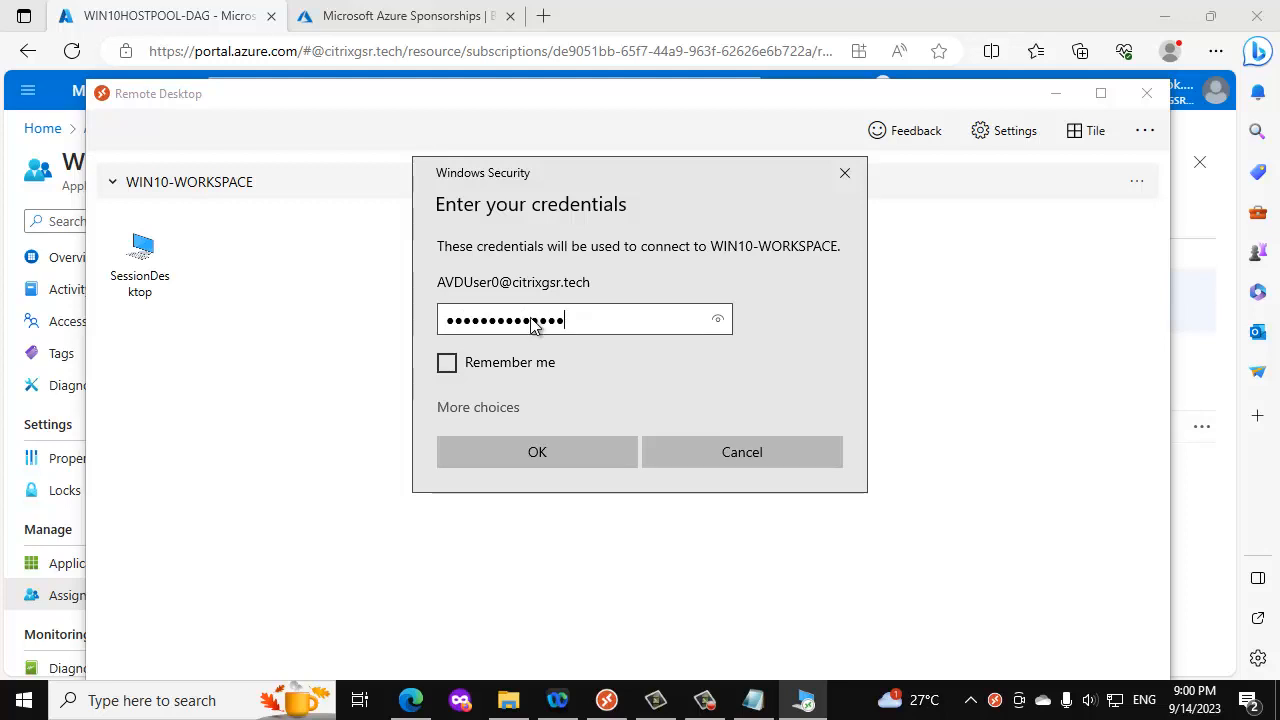
key("Return")
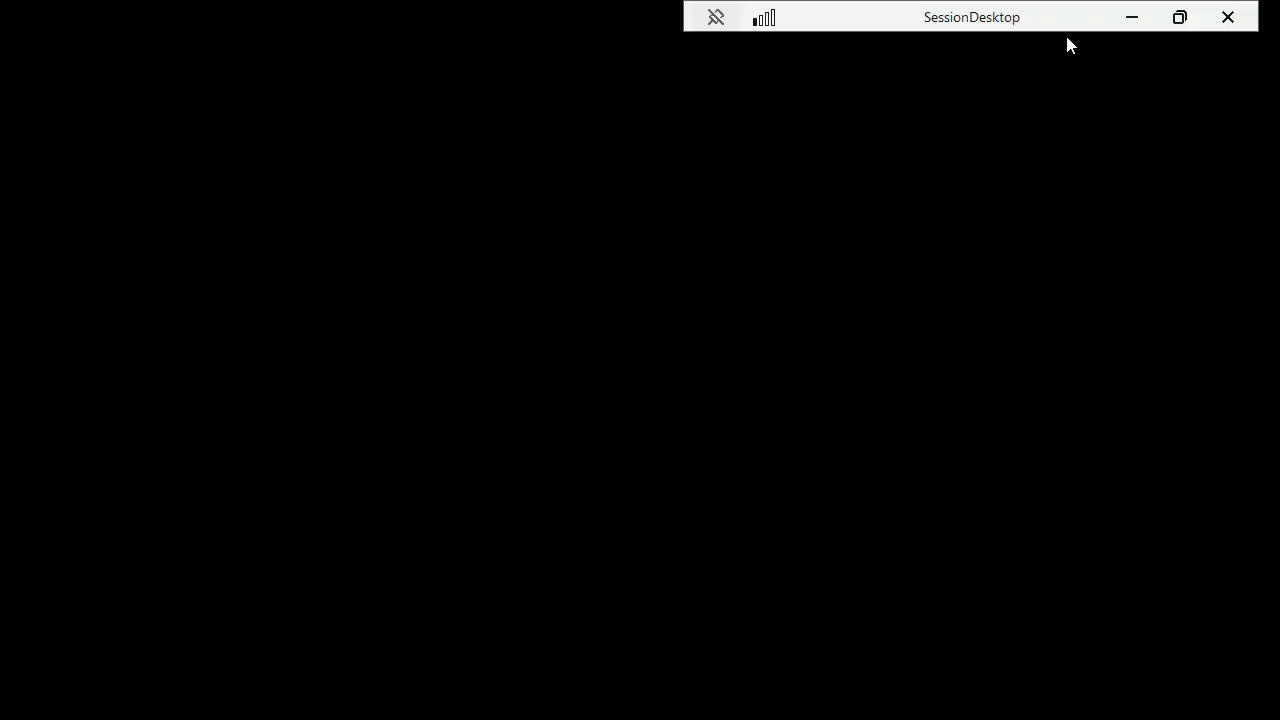
- Move the SessionDesktop connection bar to the horizontal centre of the remote session
left_click_drag(1017, 15, 587, 4)
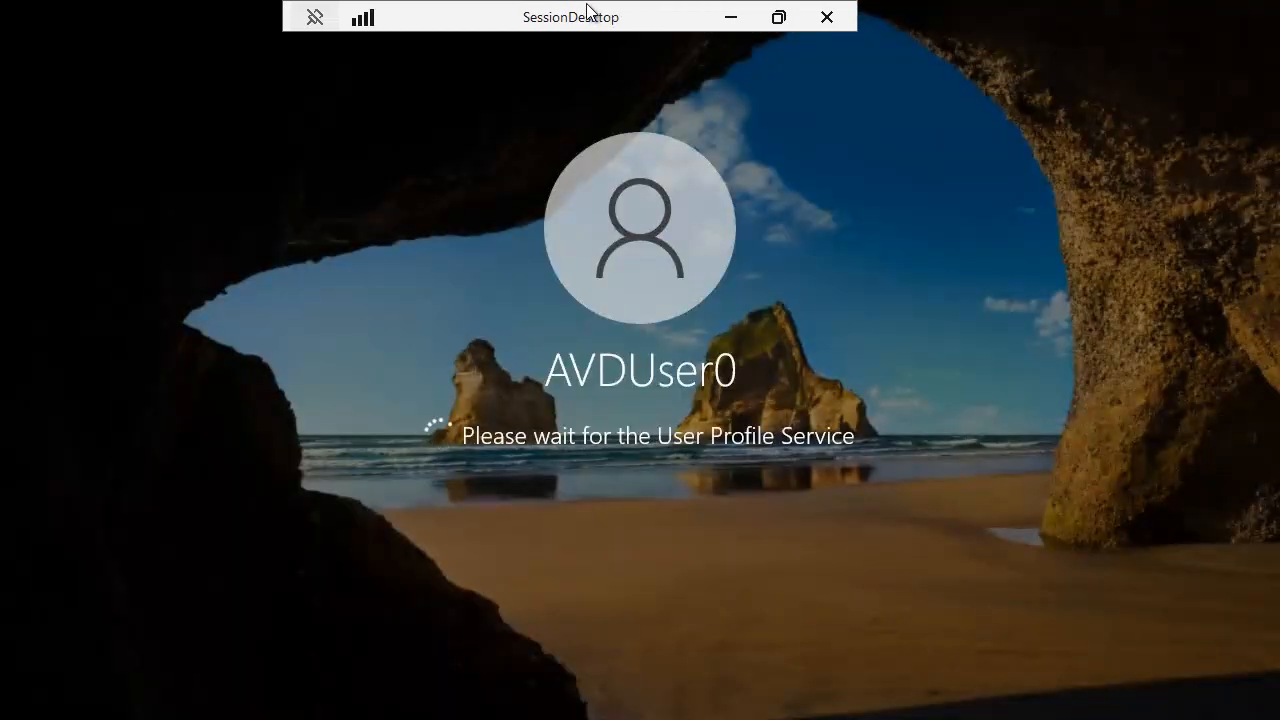
left_click_drag(587, 6, 621, 13)
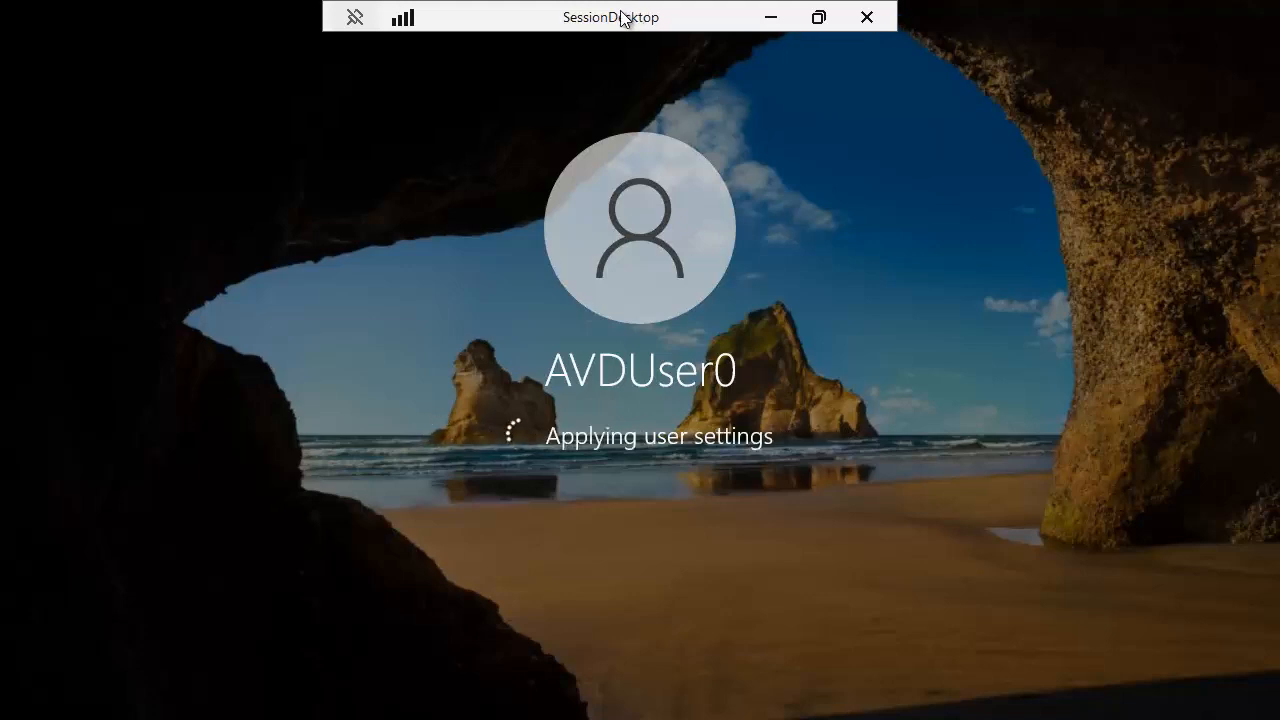
left_click_drag(621, 17, 646, 17)
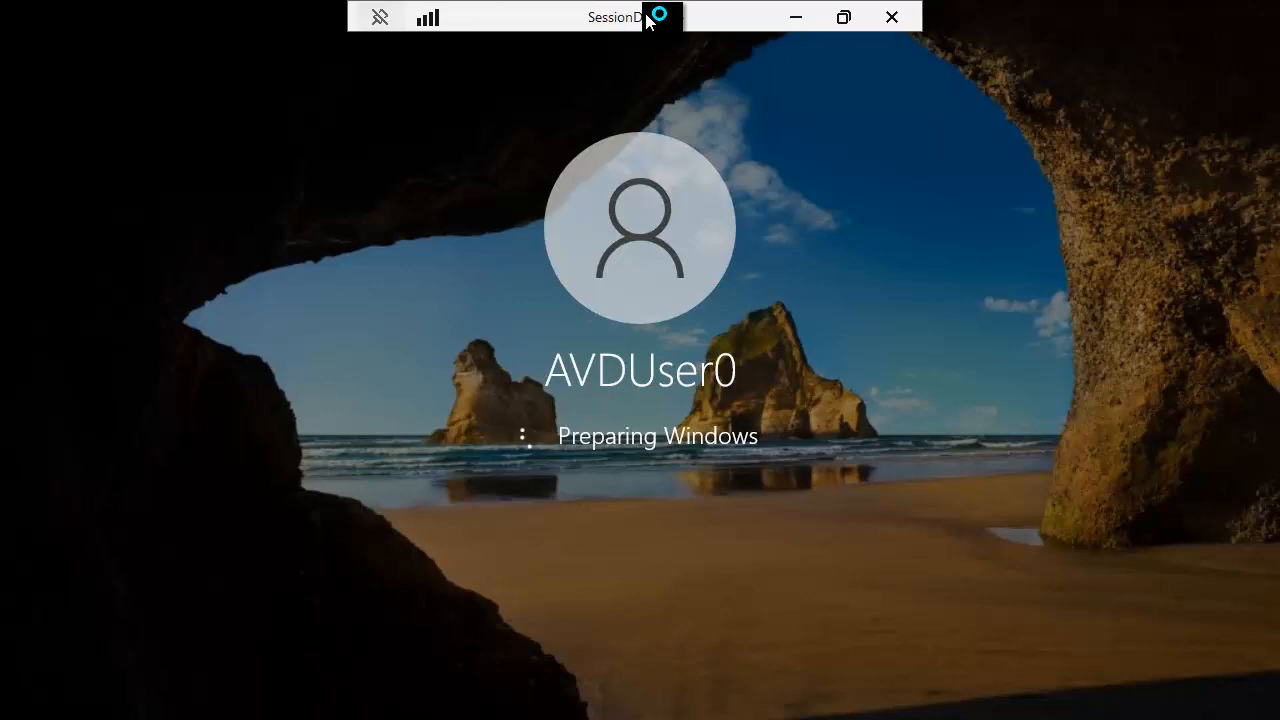